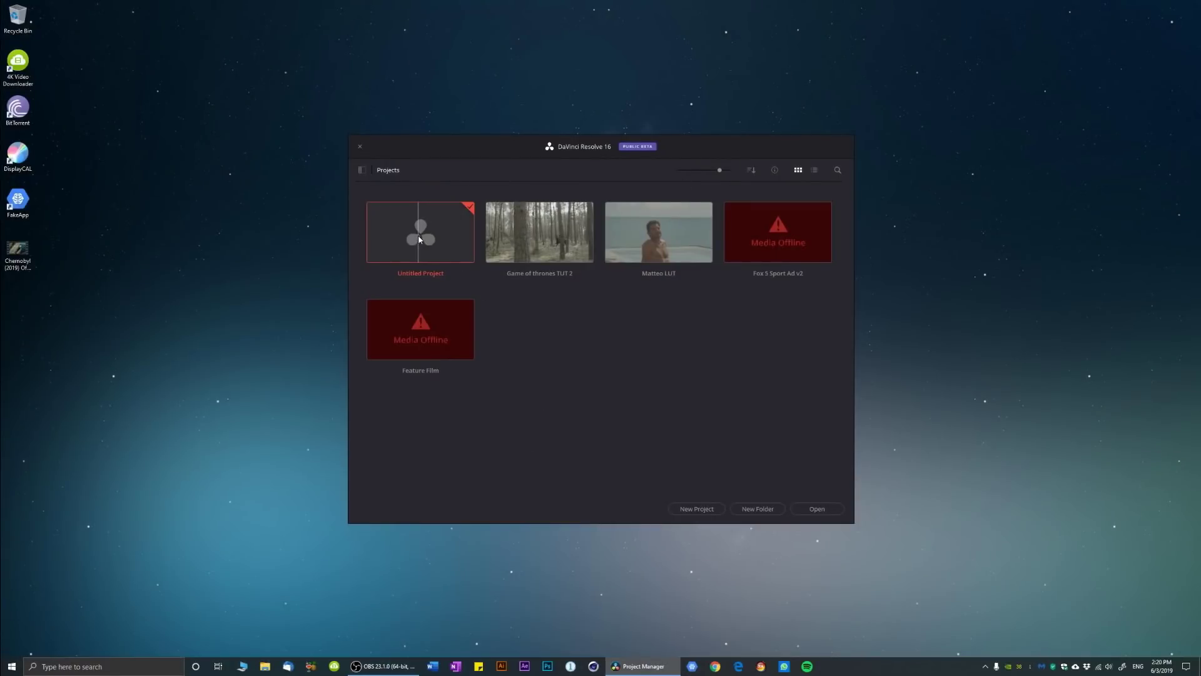
Open the Untitled Project and switch to the Media page.
double_click(401, 235)
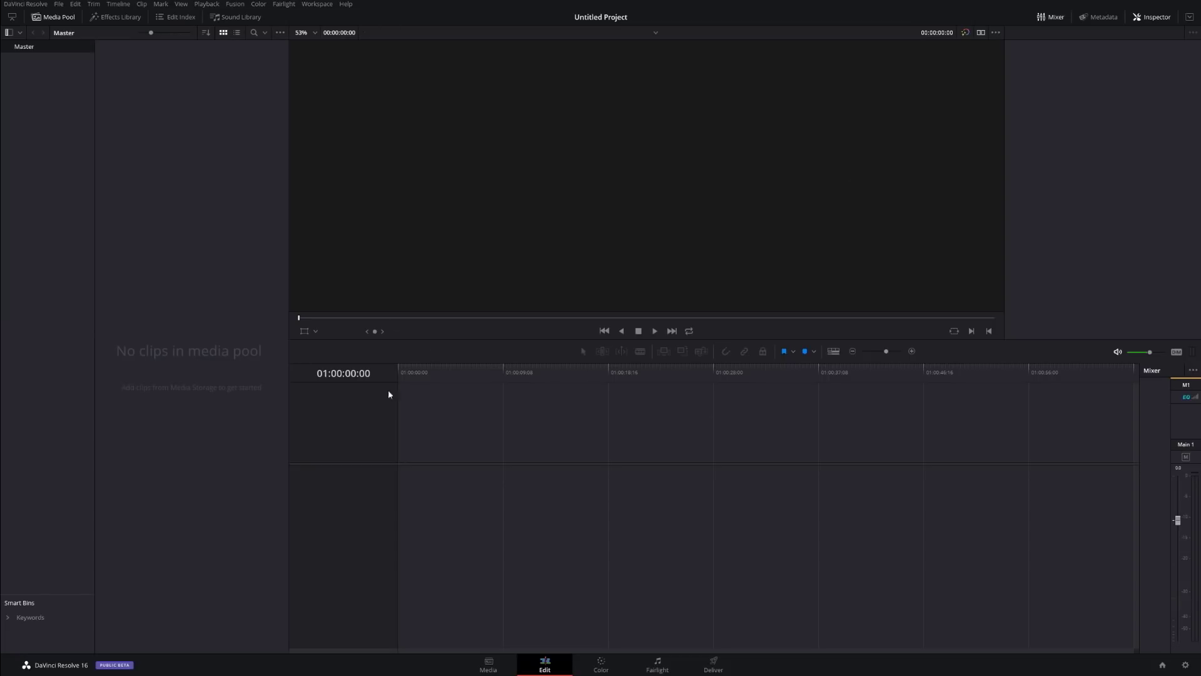
click(498, 668)
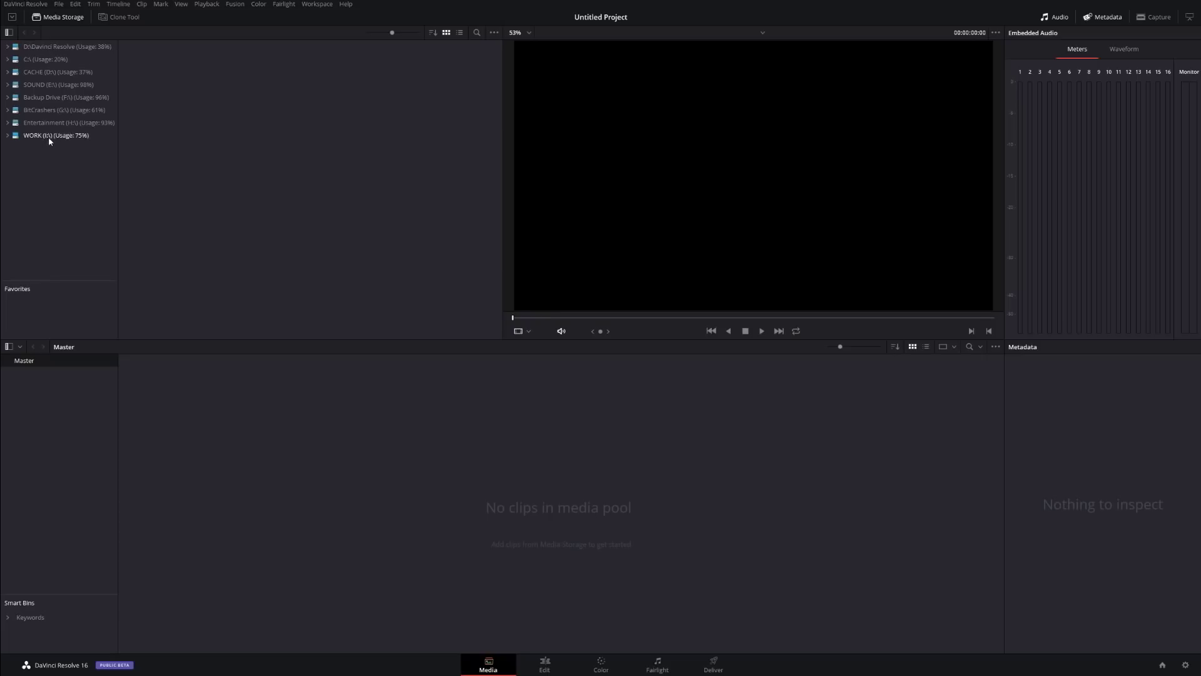
right_click(49, 186)
click(88, 189)
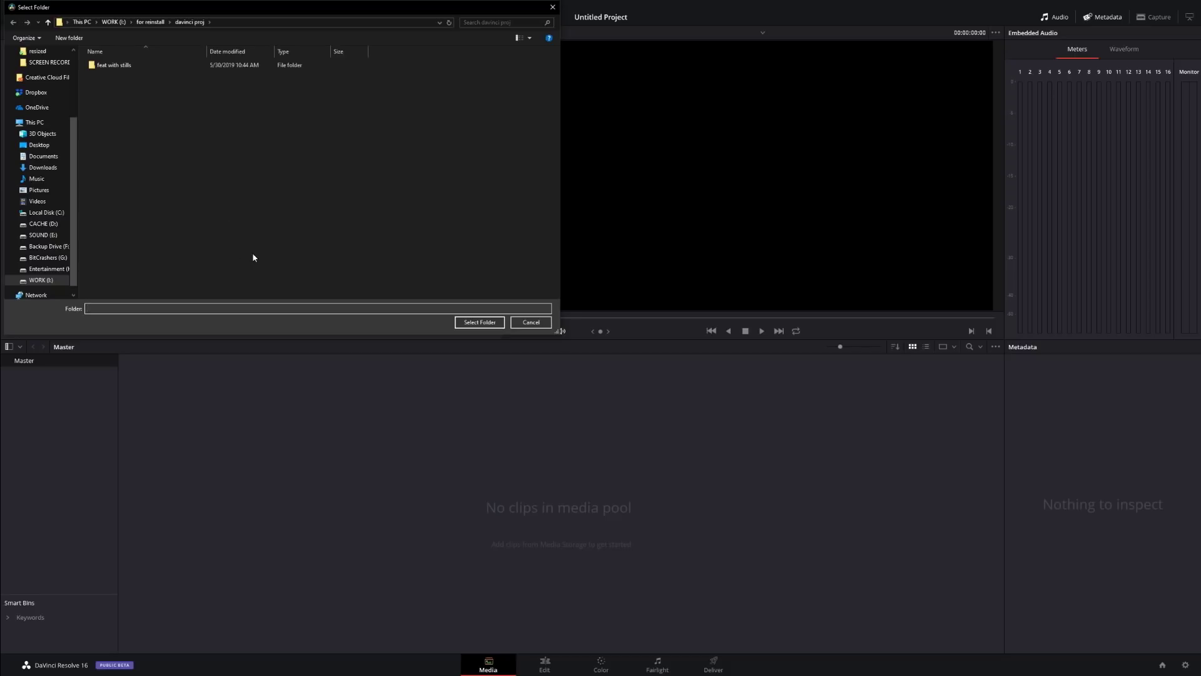
click(535, 322)
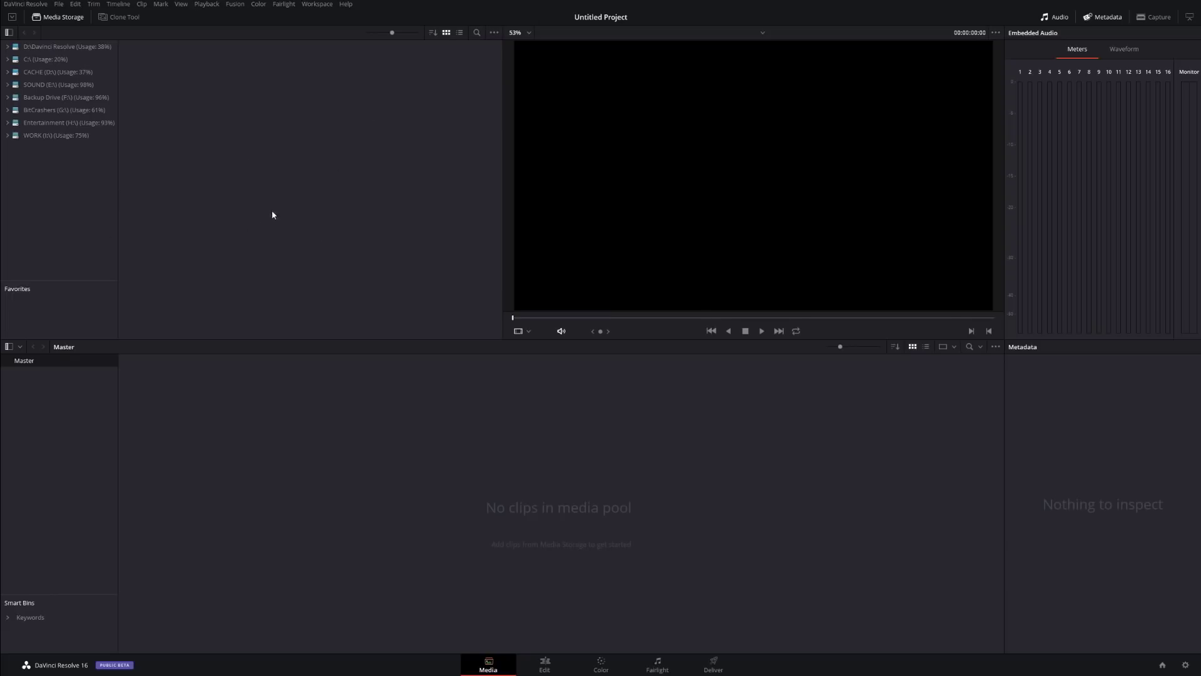
Show the Fusion page in the page navigation, and hide it again.
click(317, 4)
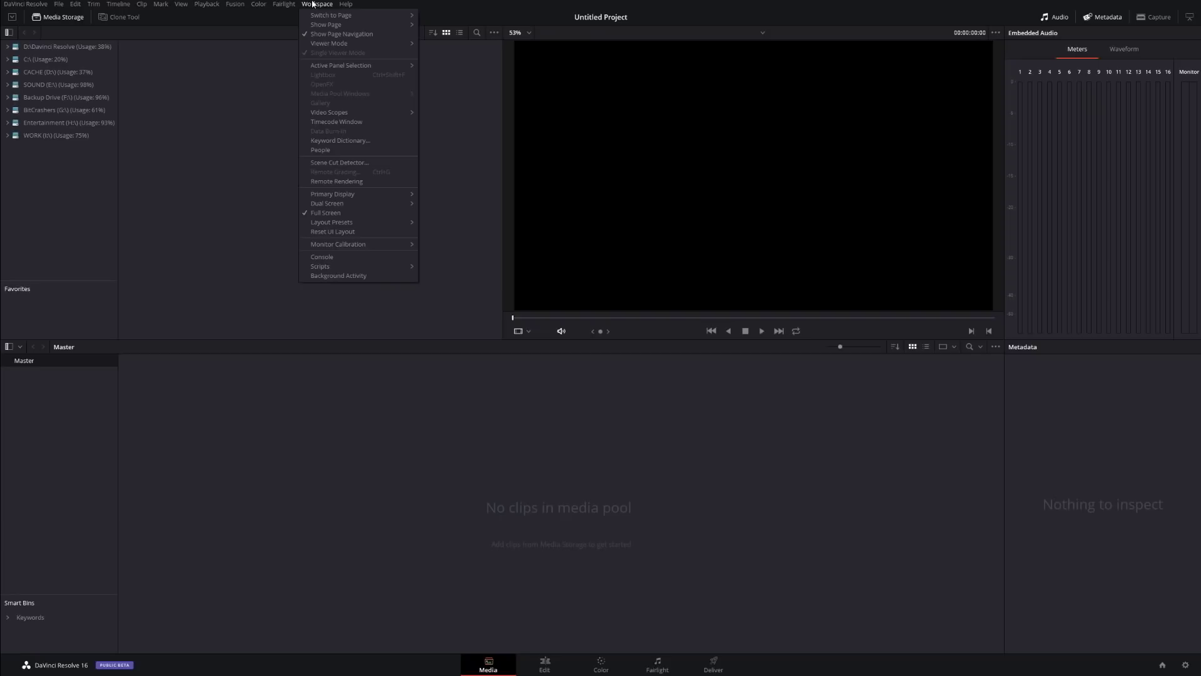
mouse_move(326, 25)
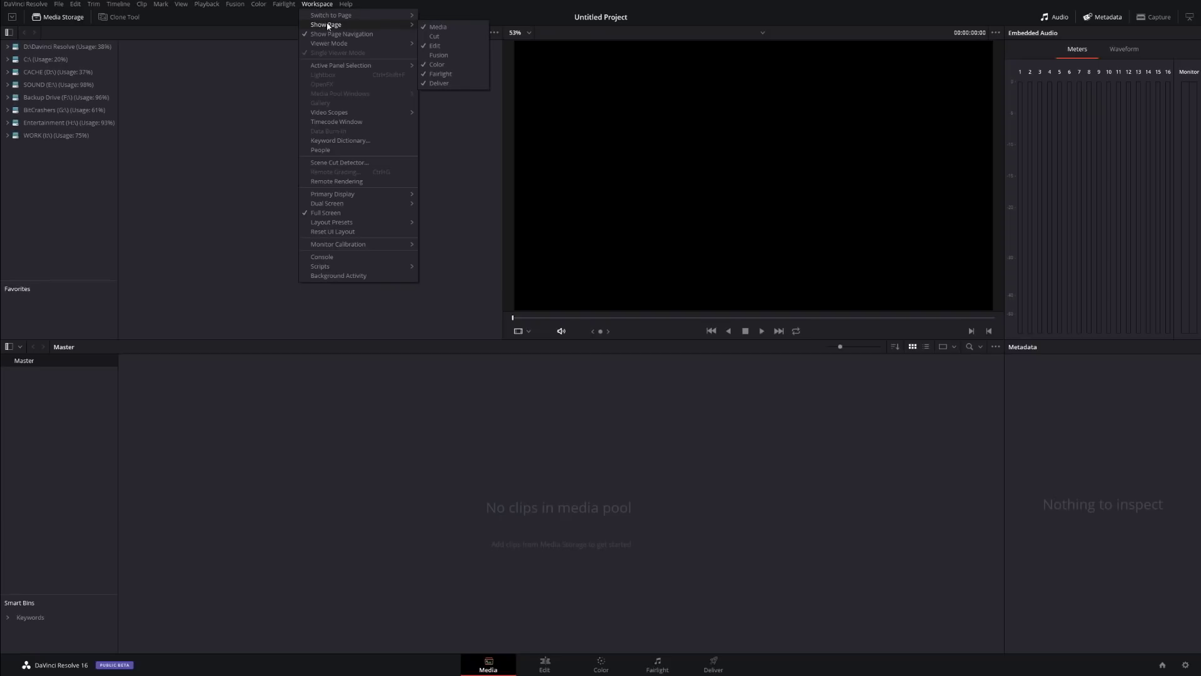
click(440, 56)
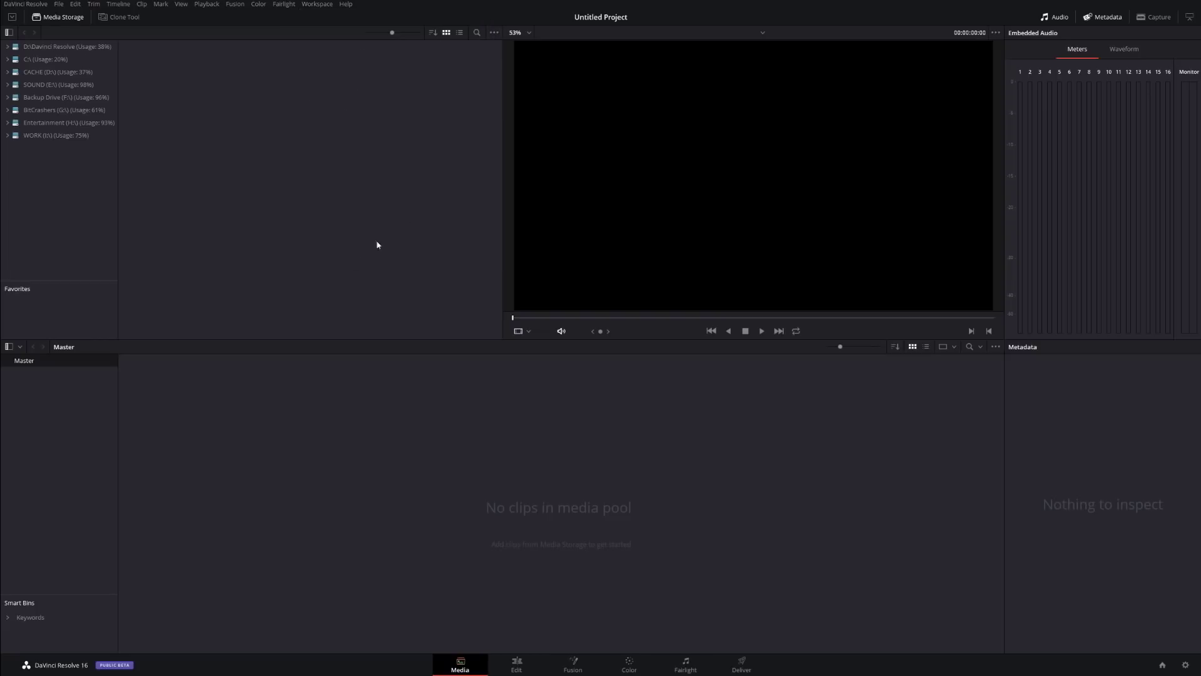
click(318, 4)
mouse_move(363, 28)
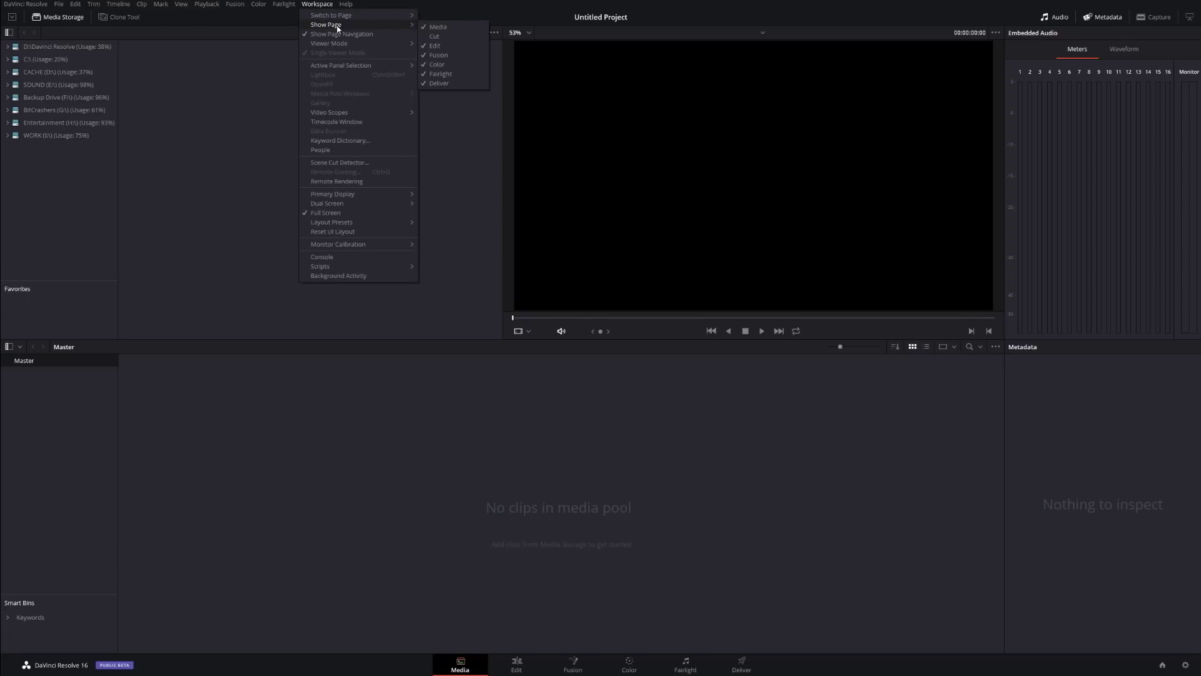
click(436, 58)
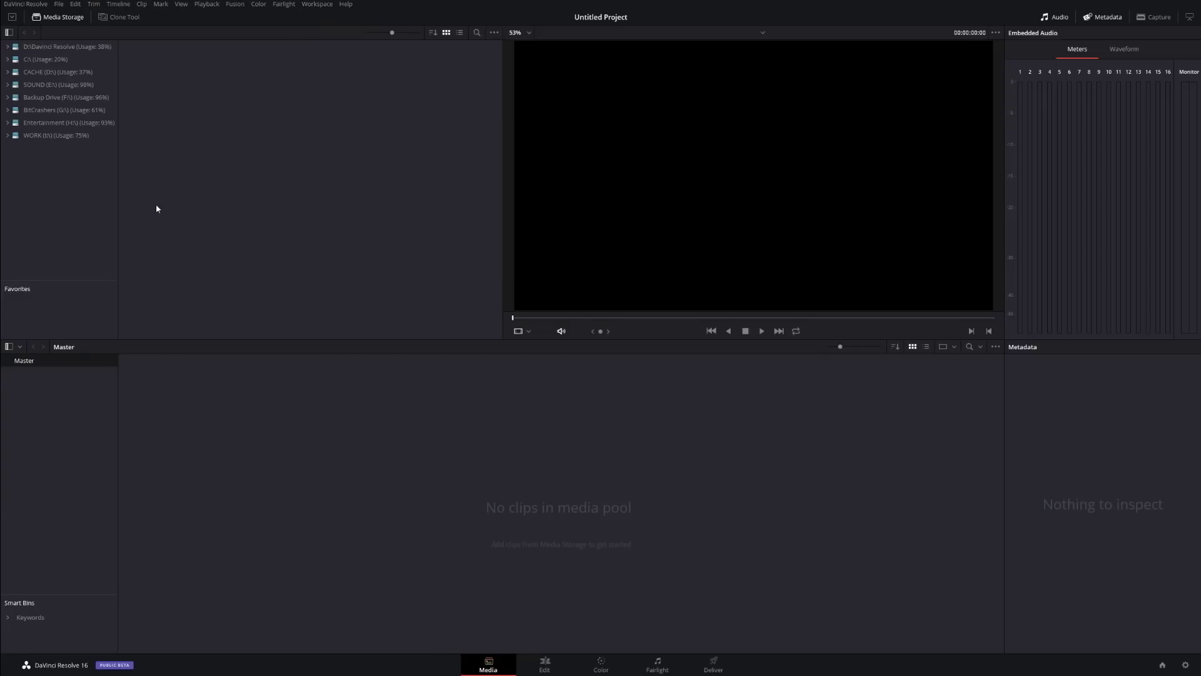
Add the horse clip 0162_024_red_helium_8k_rawfilm.R3D from TUTORIALS FOOTAGE on the WORK drive to the media pool and scrub through it.
click(44, 135)
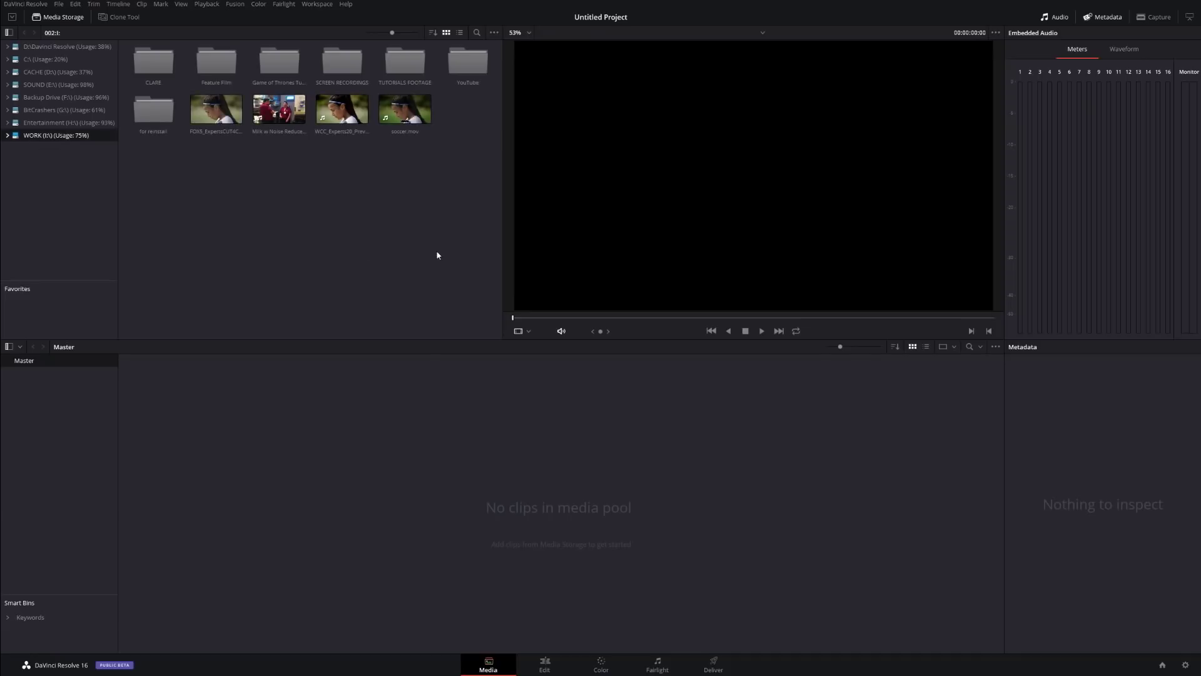
double_click(407, 65)
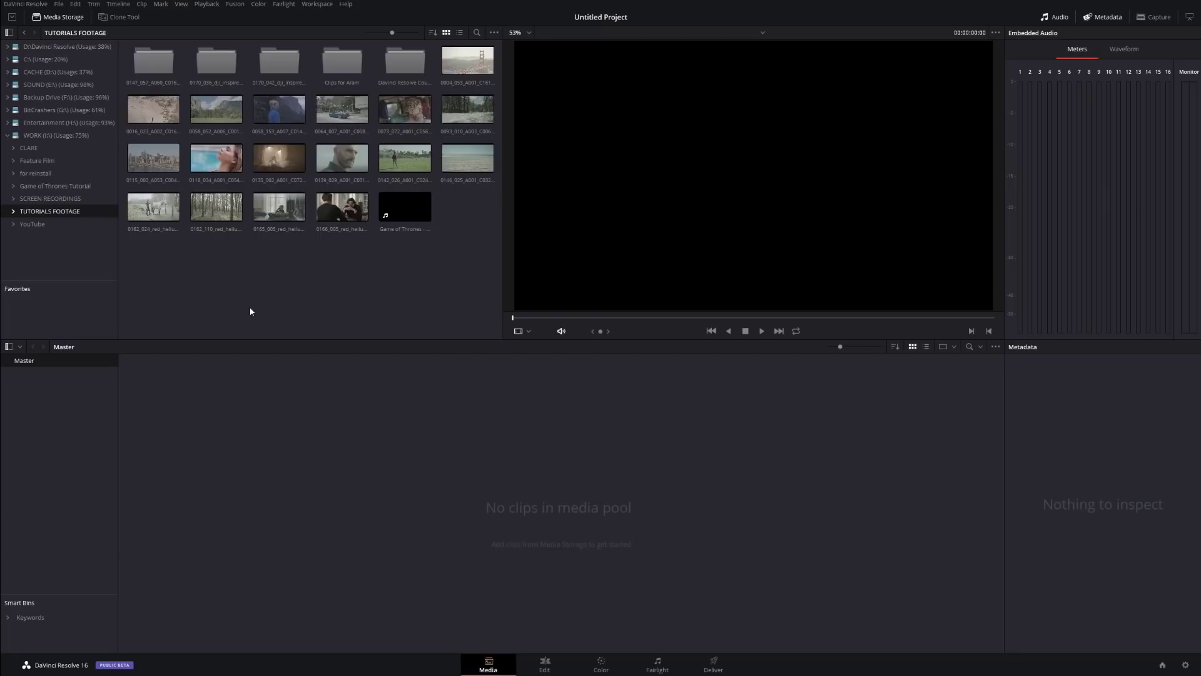
click(157, 208)
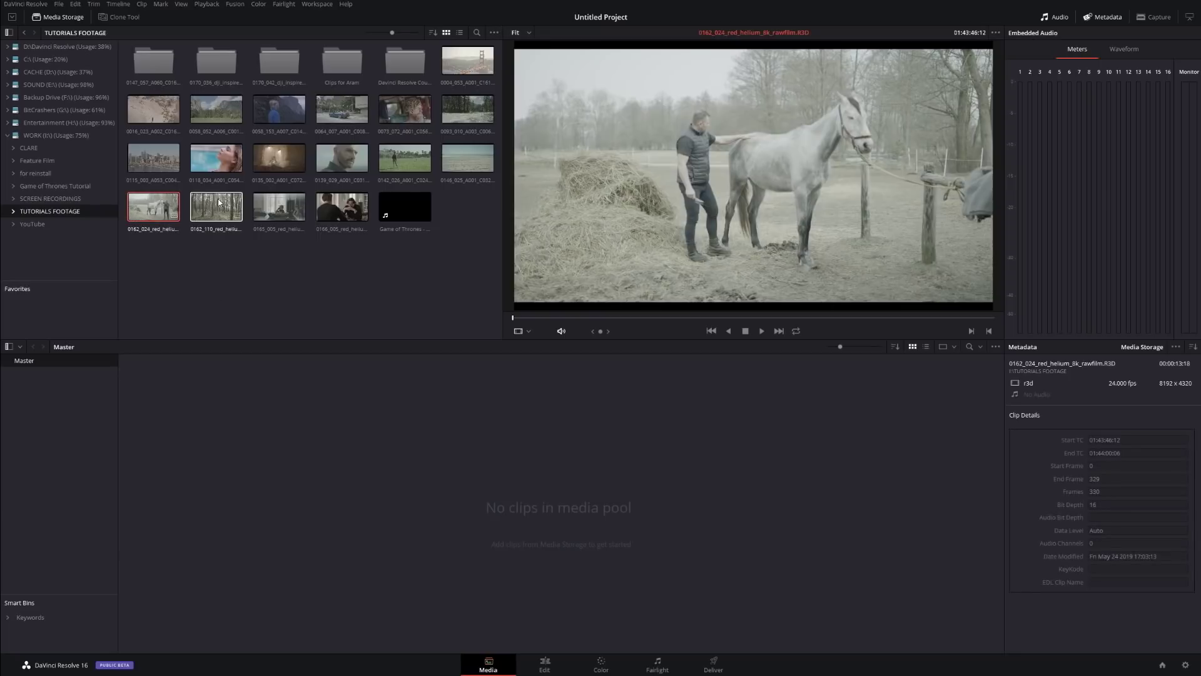
drag(156, 210, 173, 406)
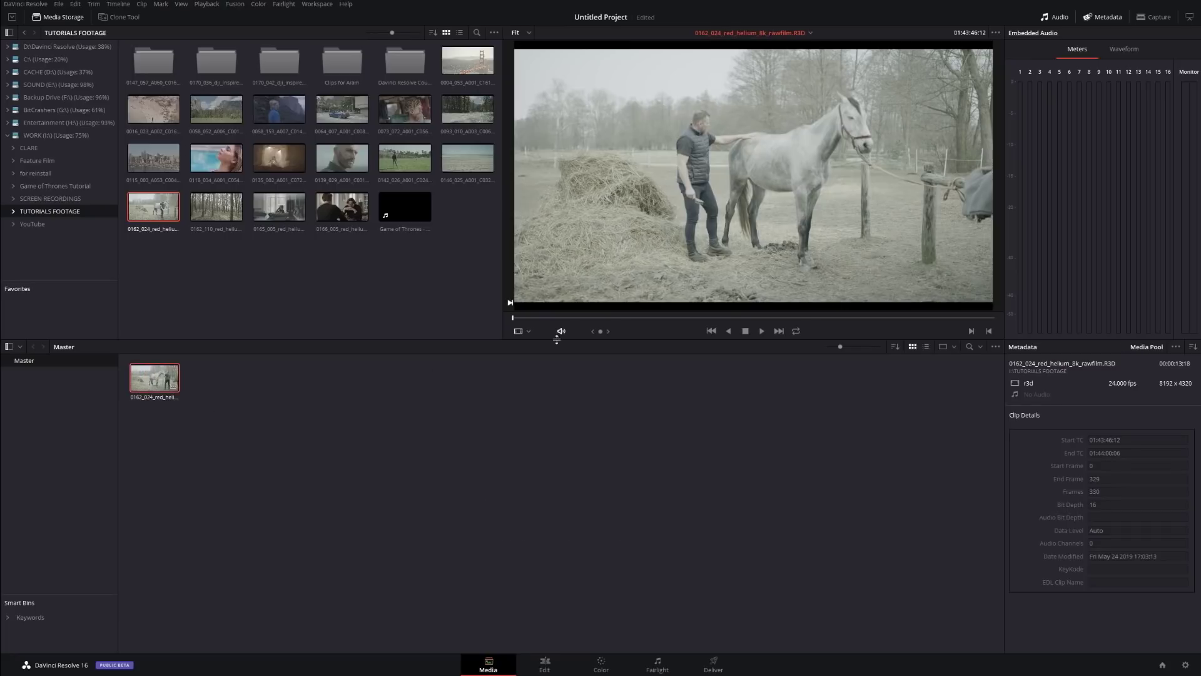
click(685, 317)
drag(689, 317, 541, 319)
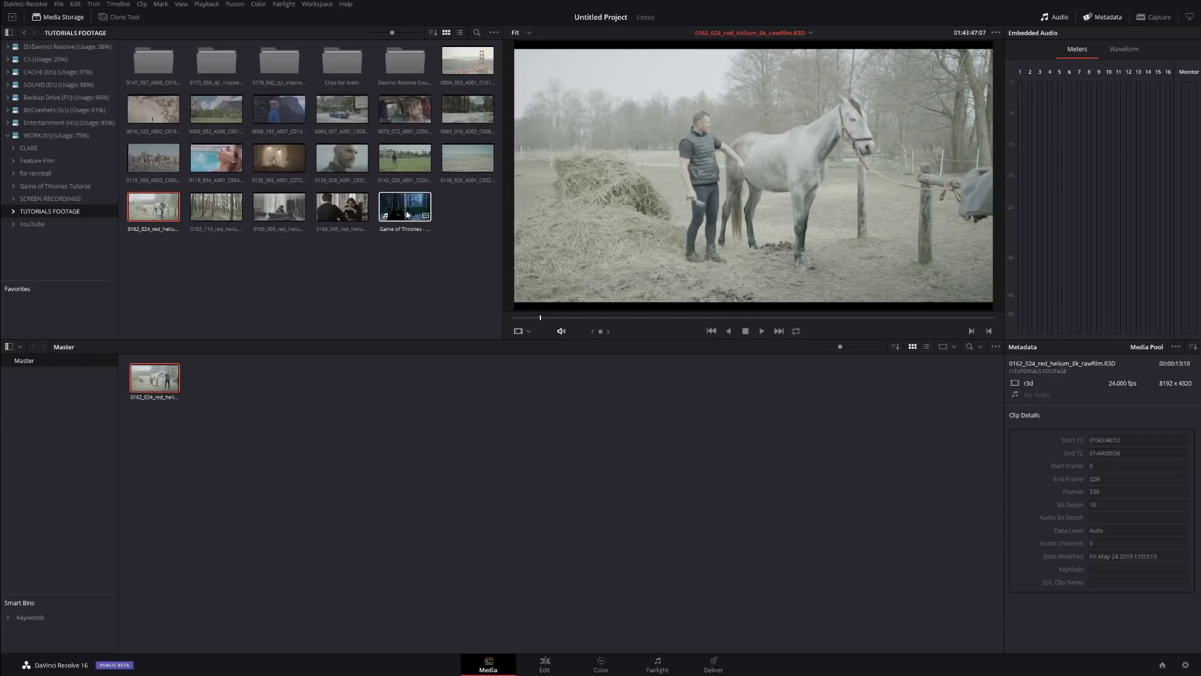
Add the other three red_helium clips from the TUTORIALS FOOTAGE folder to the media pool.
click(319, 263)
drag(319, 263, 308, 444)
click(413, 297)
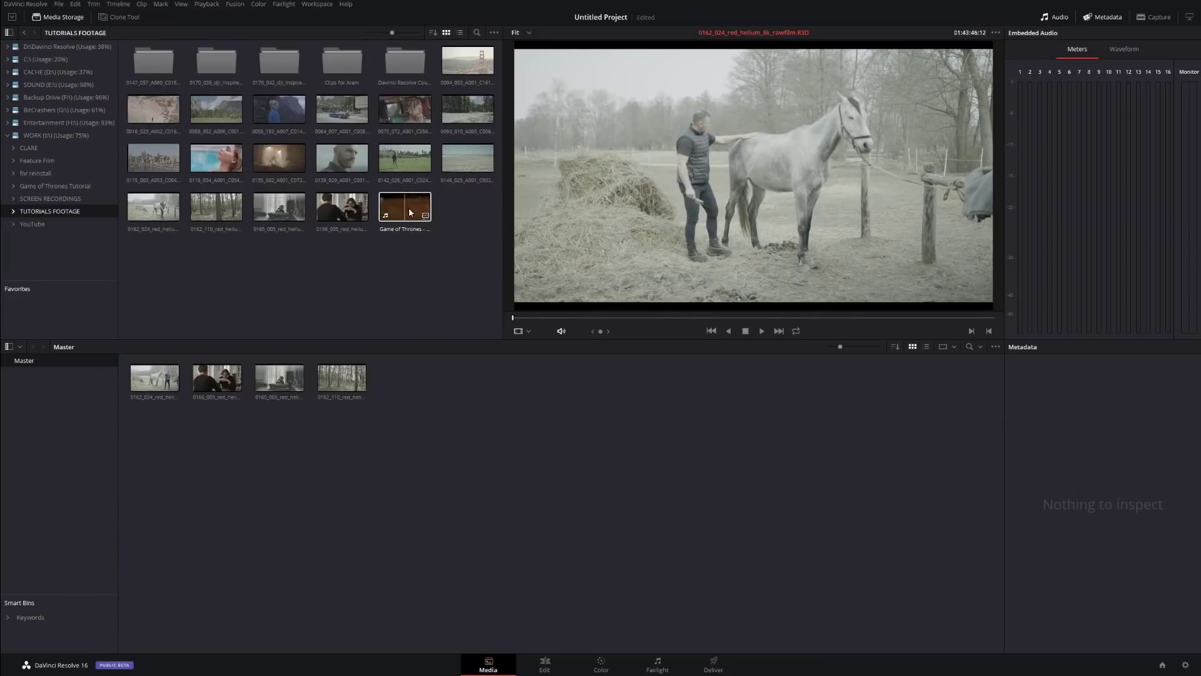
Preview the Game of Thrones - Making Of Season 1-5 VFX.mp4 clip with its audio muted, scrubbing through the opening minutes.
click(410, 212)
drag(542, 318, 569, 325)
click(561, 330)
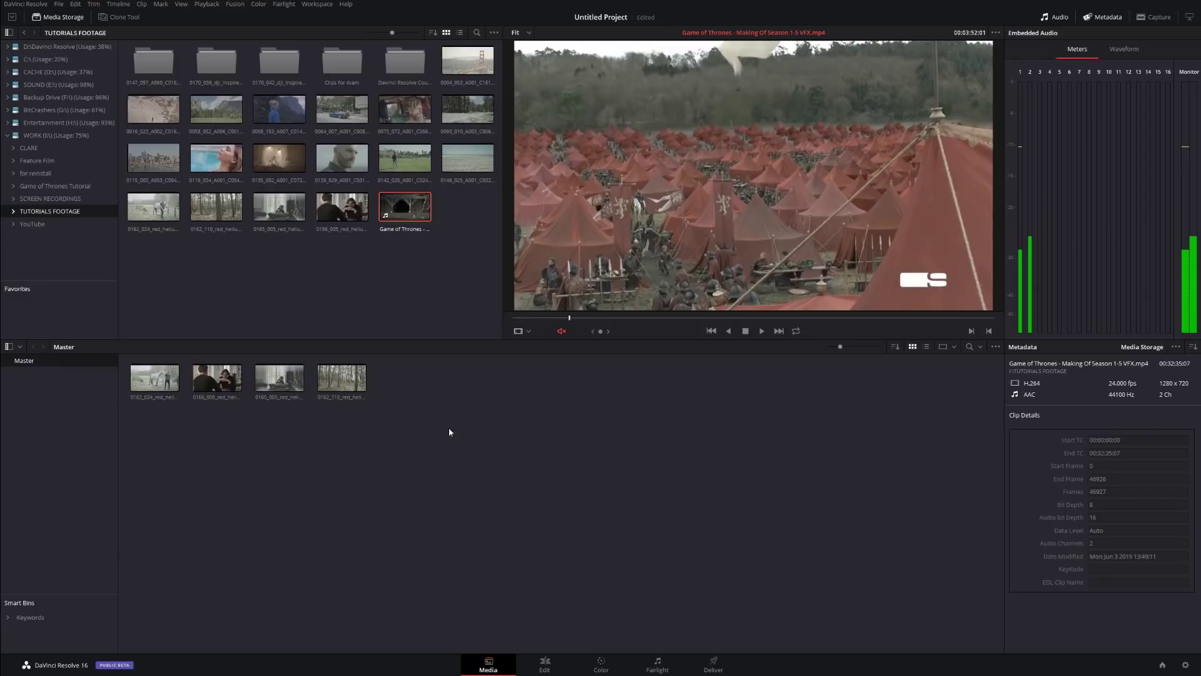
drag(594, 318, 625, 320)
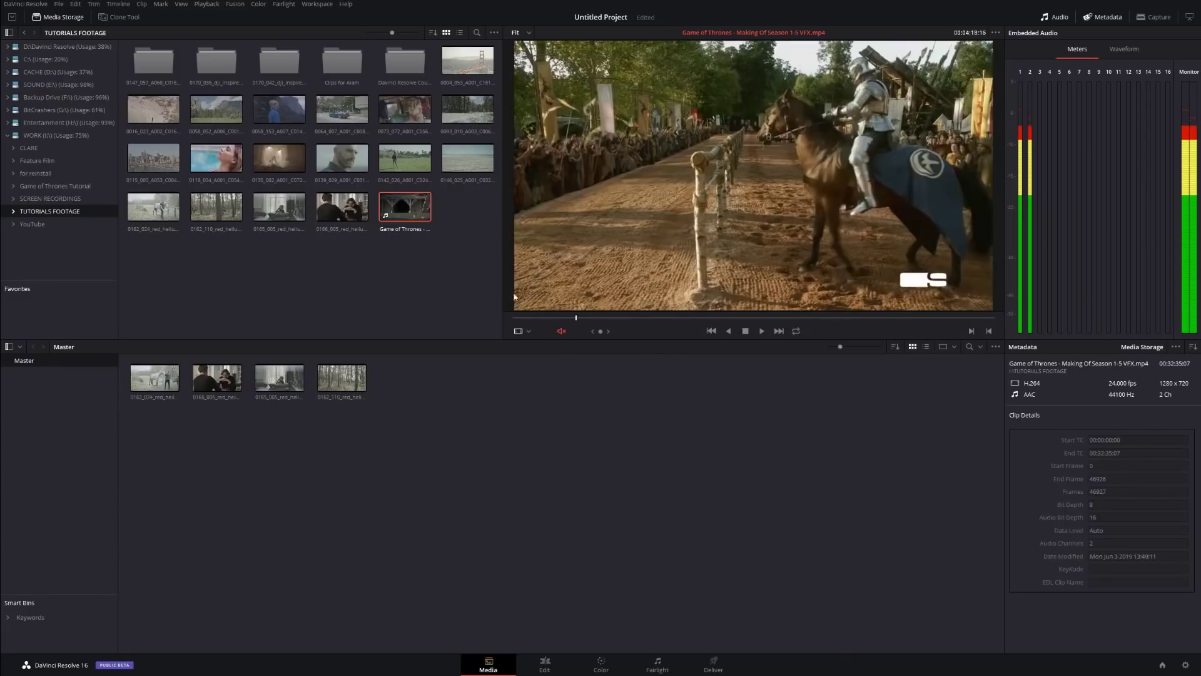
Run automatic scene cut detection on the Game of Thrones video and stop the analysis partway through.
right_click(399, 213)
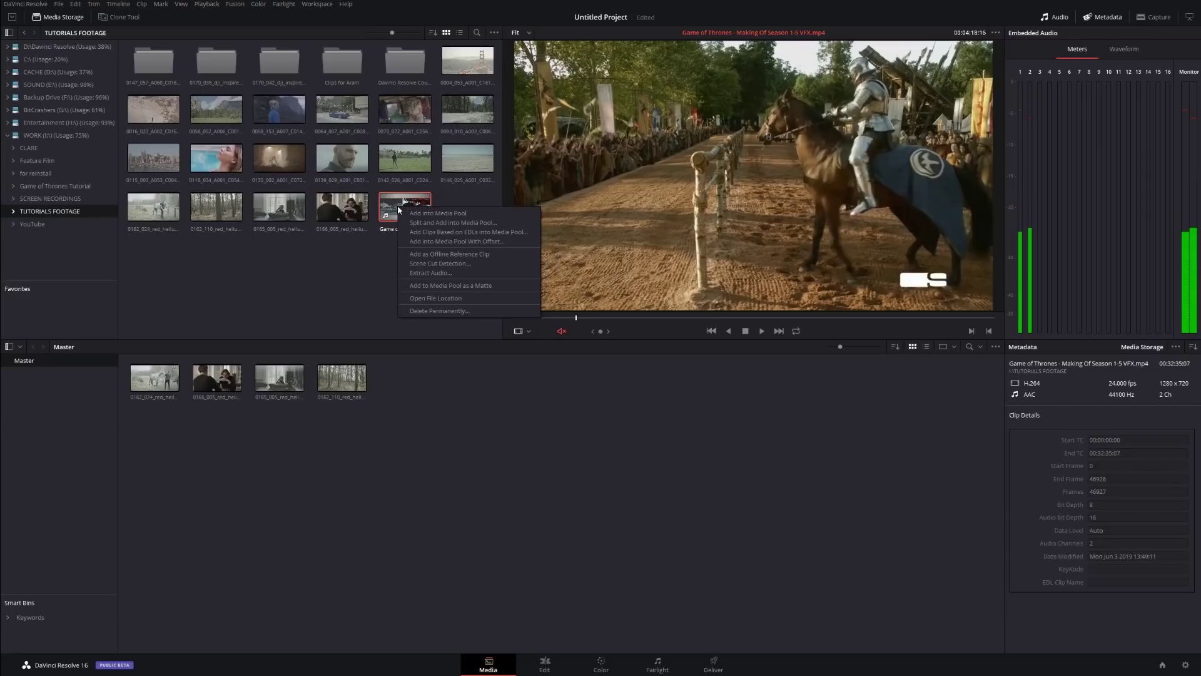
click(456, 263)
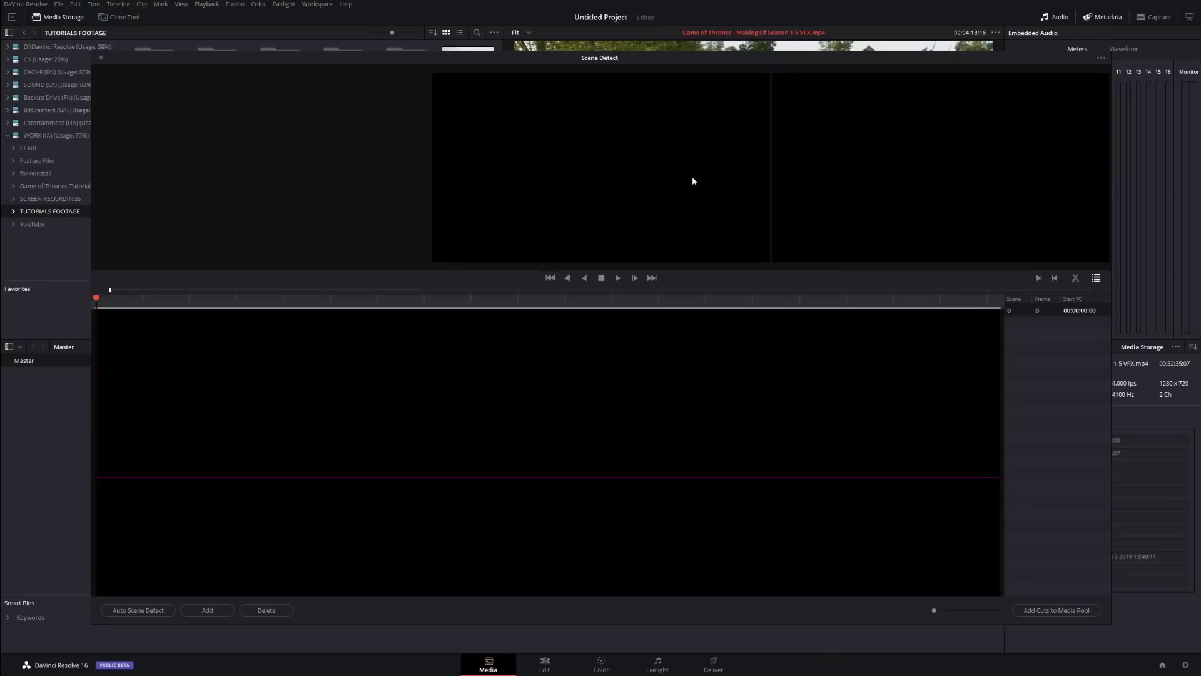
drag(249, 59, 230, 50)
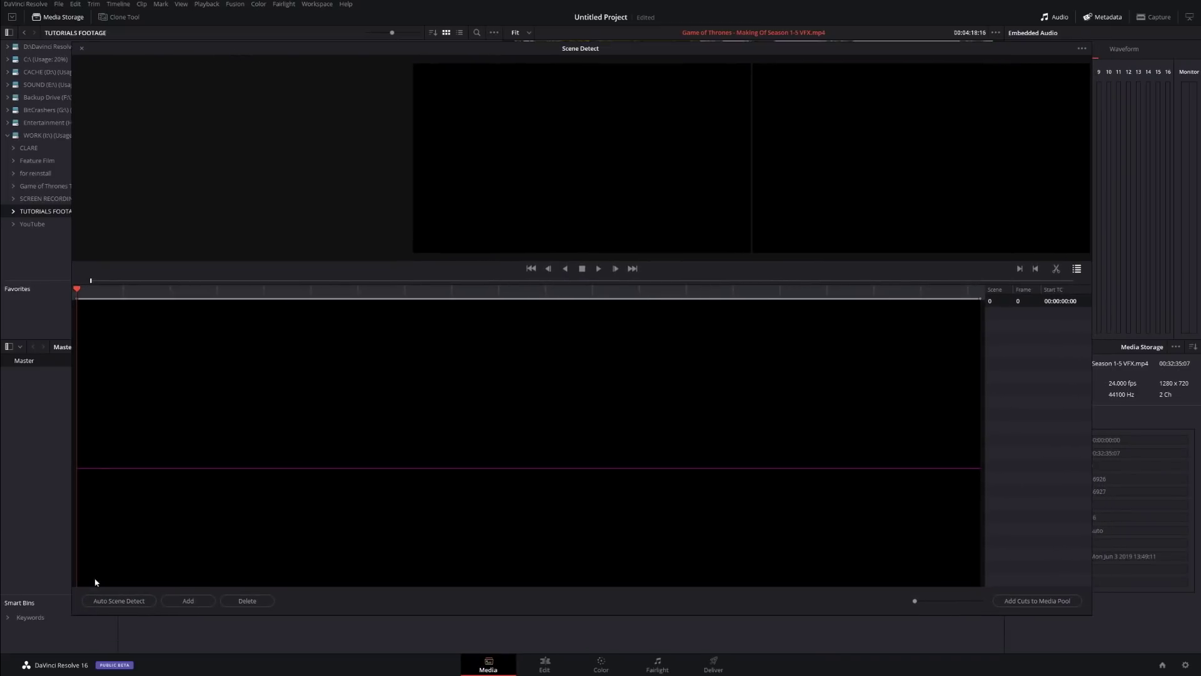
click(119, 600)
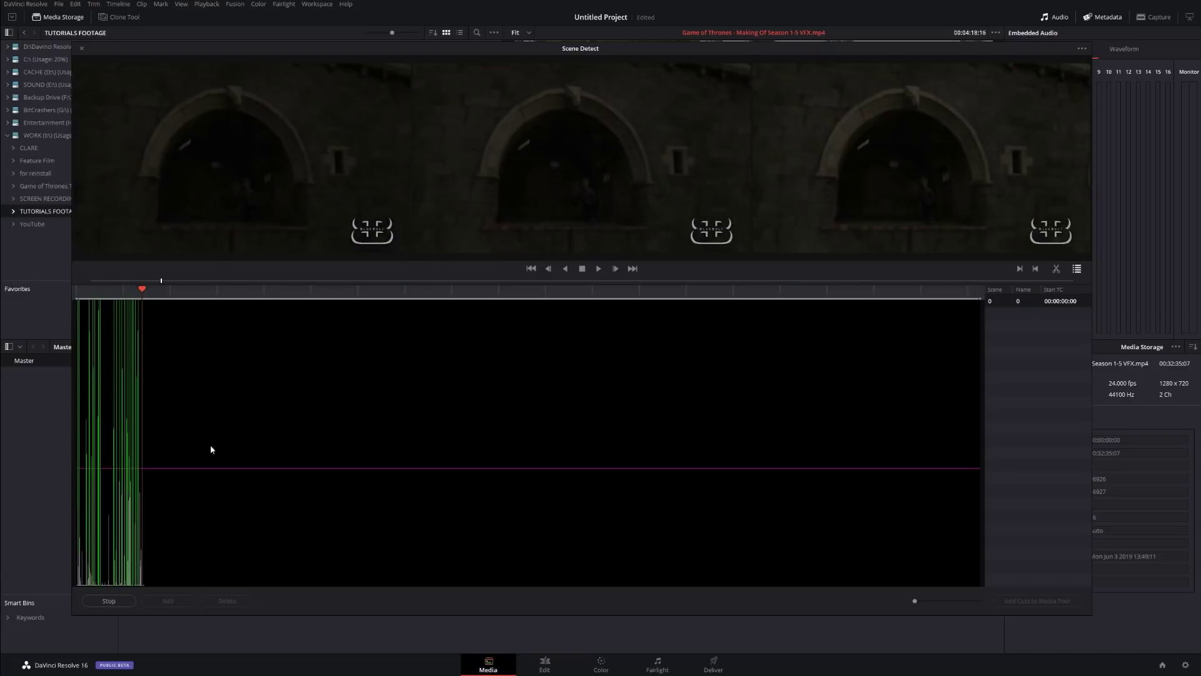
click(103, 602)
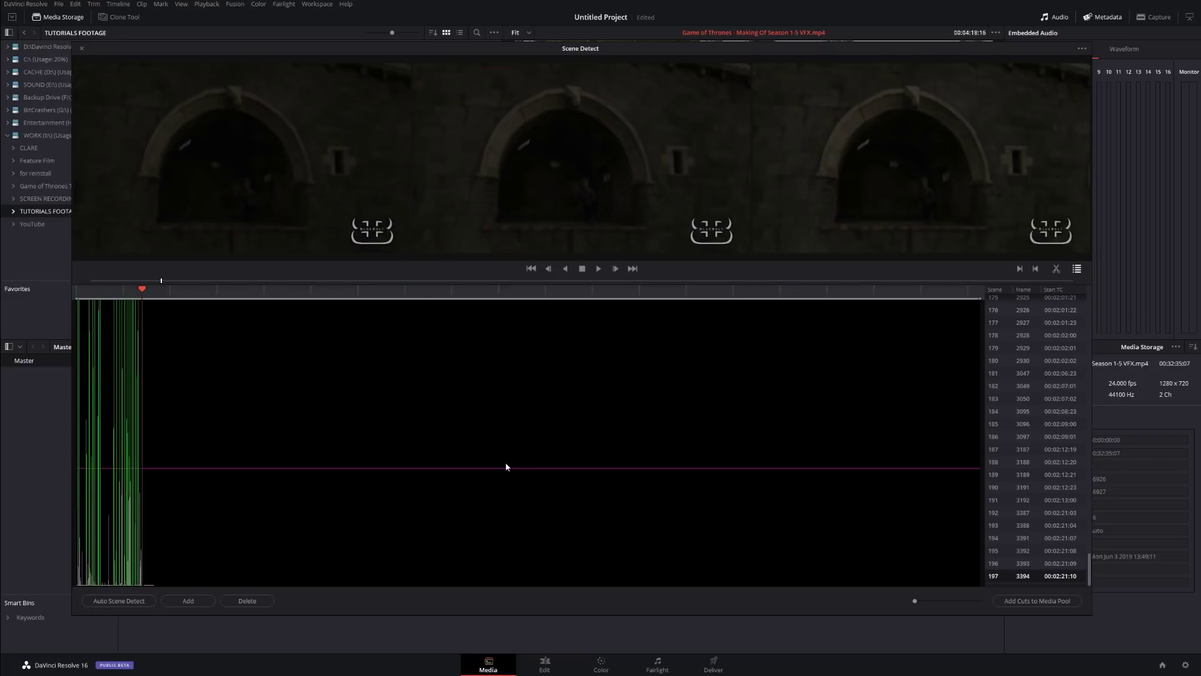
Raise the scene detection threshold close to the top of the graph and add the detected cuts to the media pool.
scroll(1048, 550, up, 10)
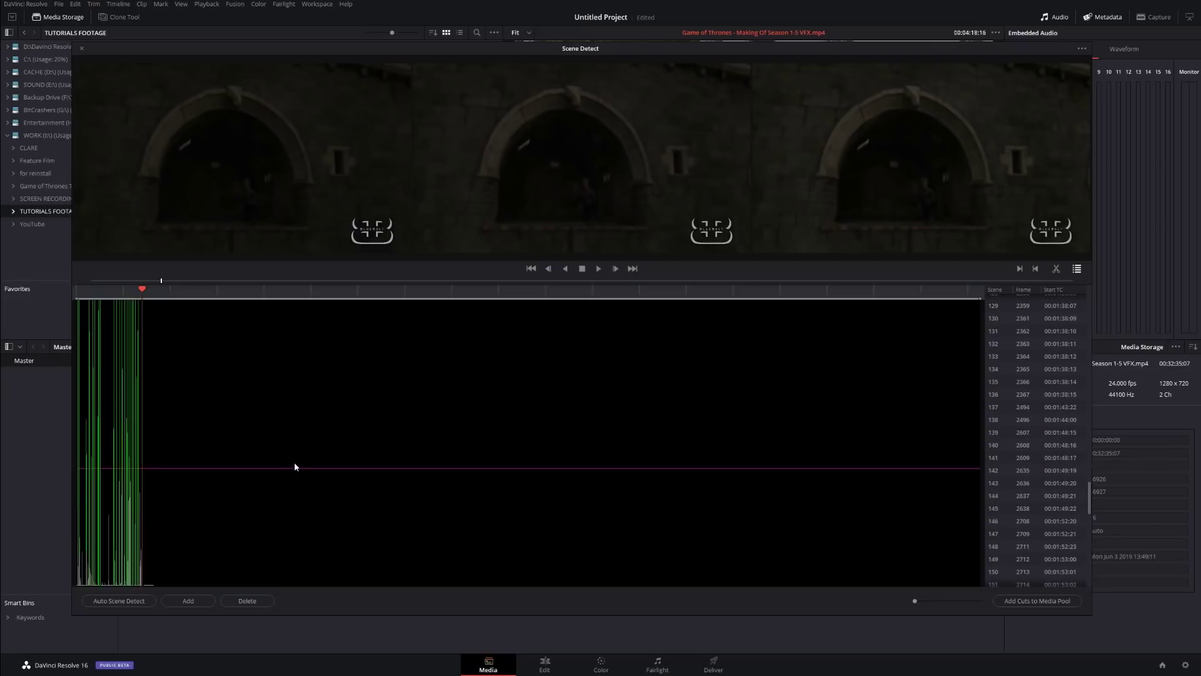
drag(268, 466, 307, 318)
scroll(1033, 516, down, 1)
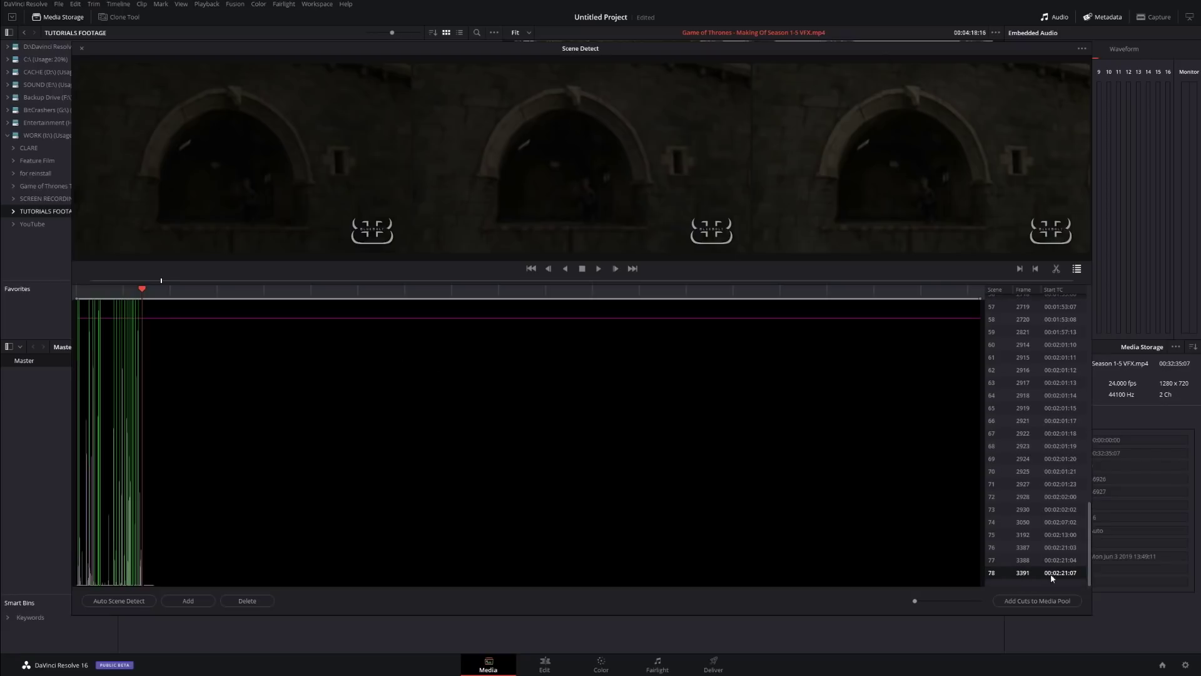
drag(519, 320, 498, 556)
scroll(1018, 525, down, 1)
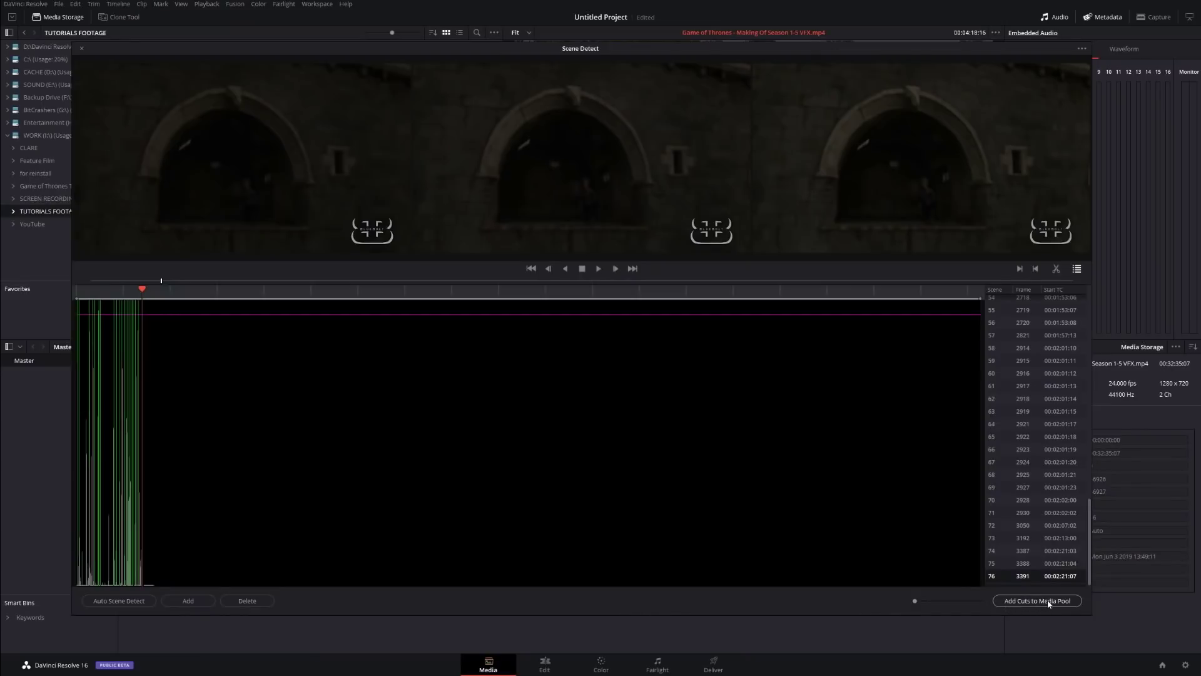
click(1048, 602)
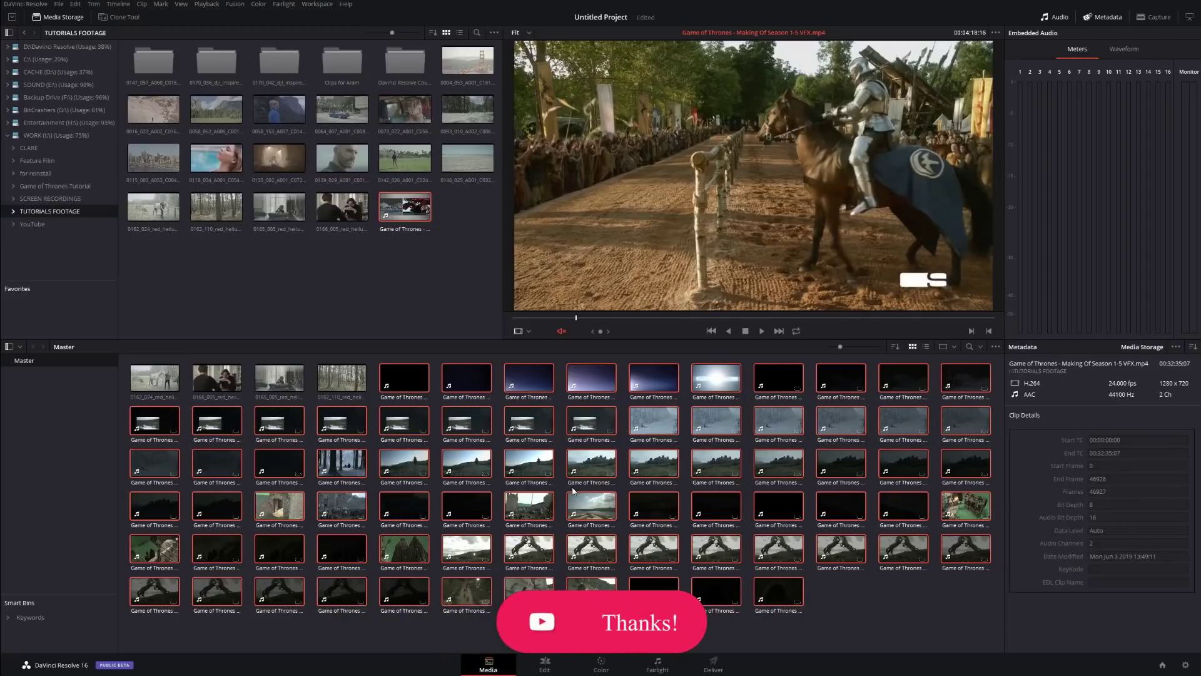
Switch to the Edit page and create an empty timeline with one video track and one stereo audio track.
click(545, 663)
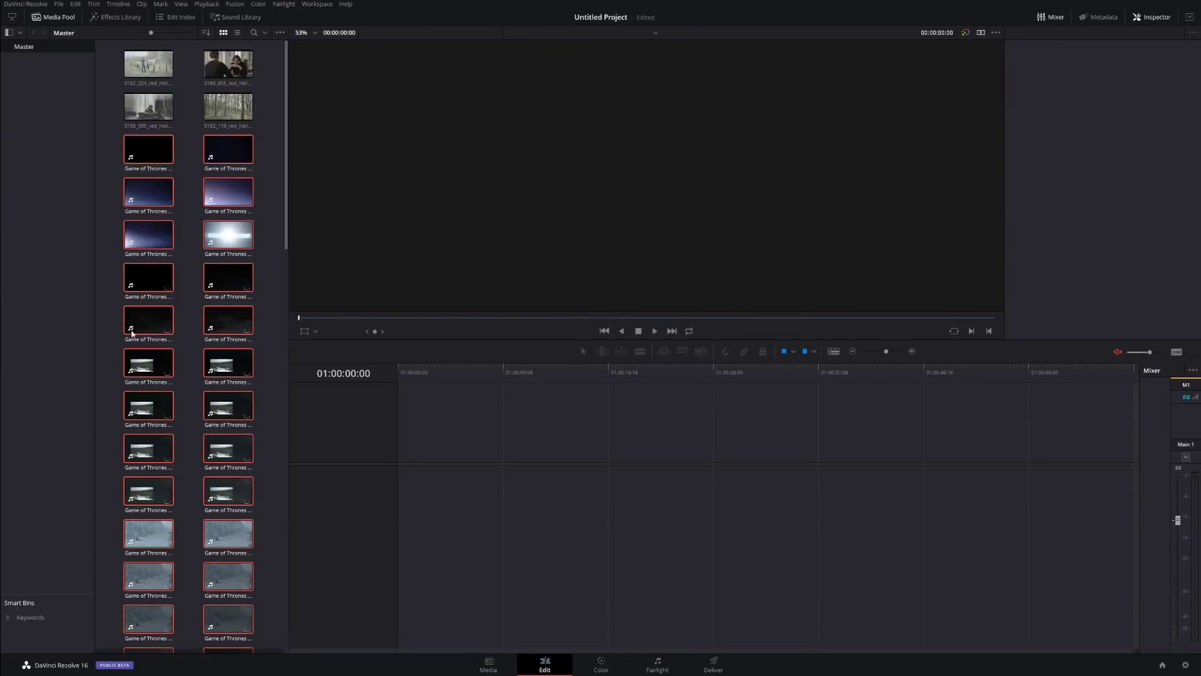
click(58, 5)
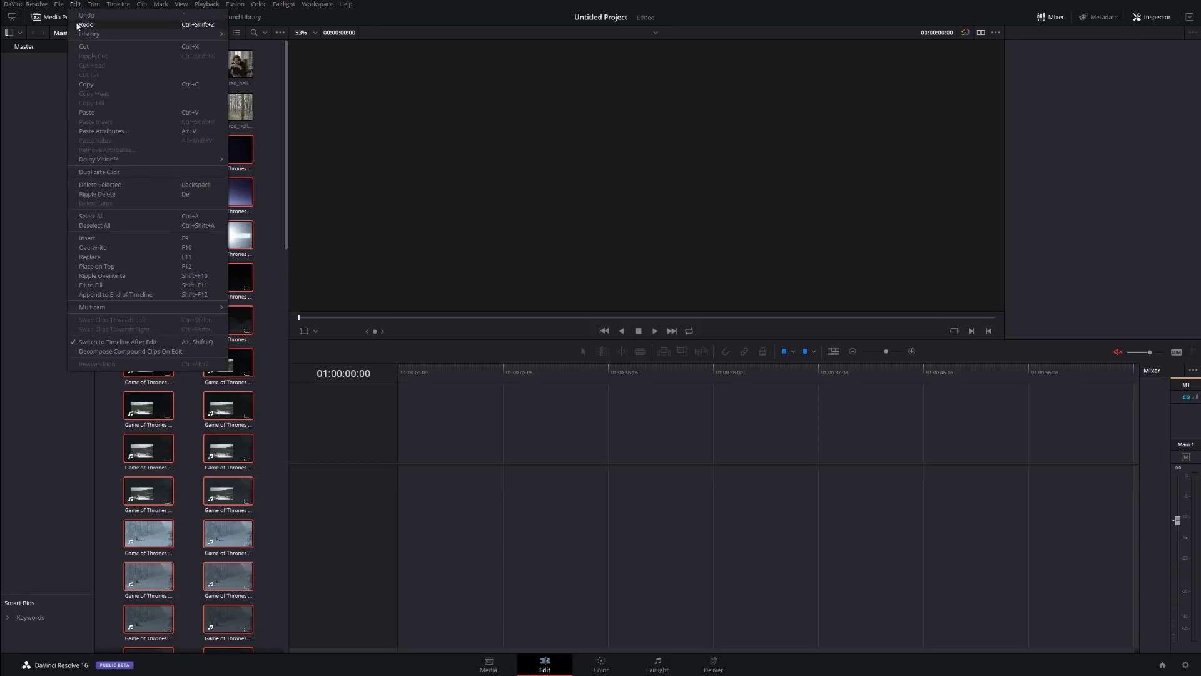
click(111, 48)
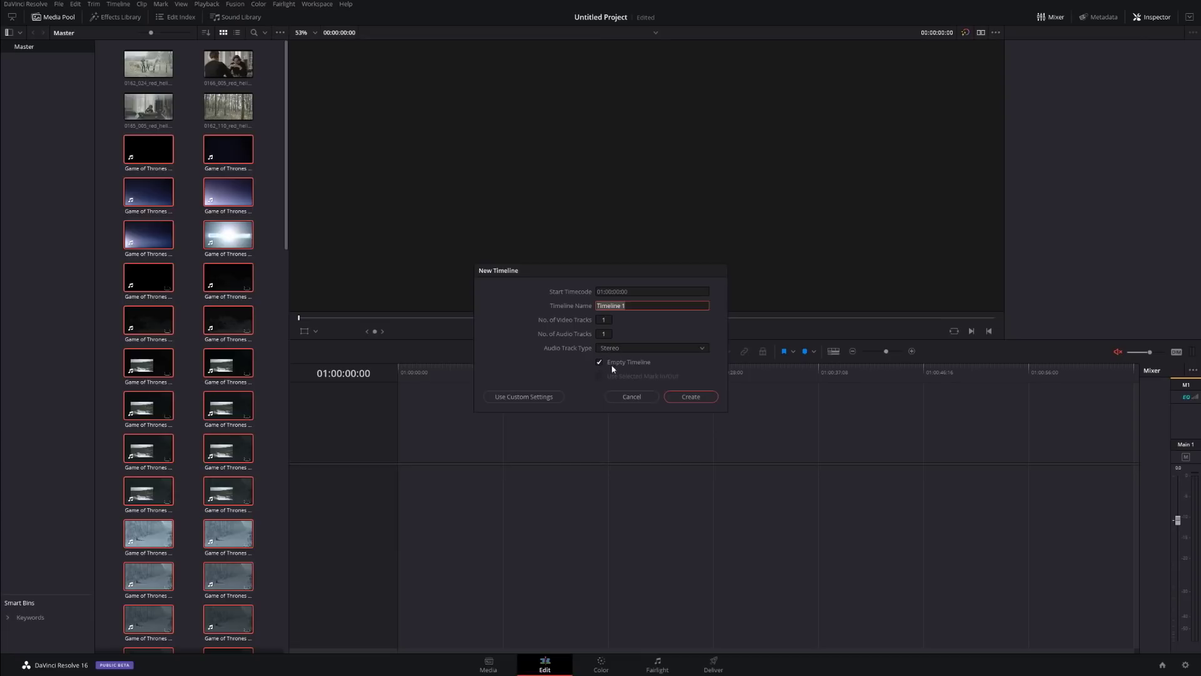
click(690, 396)
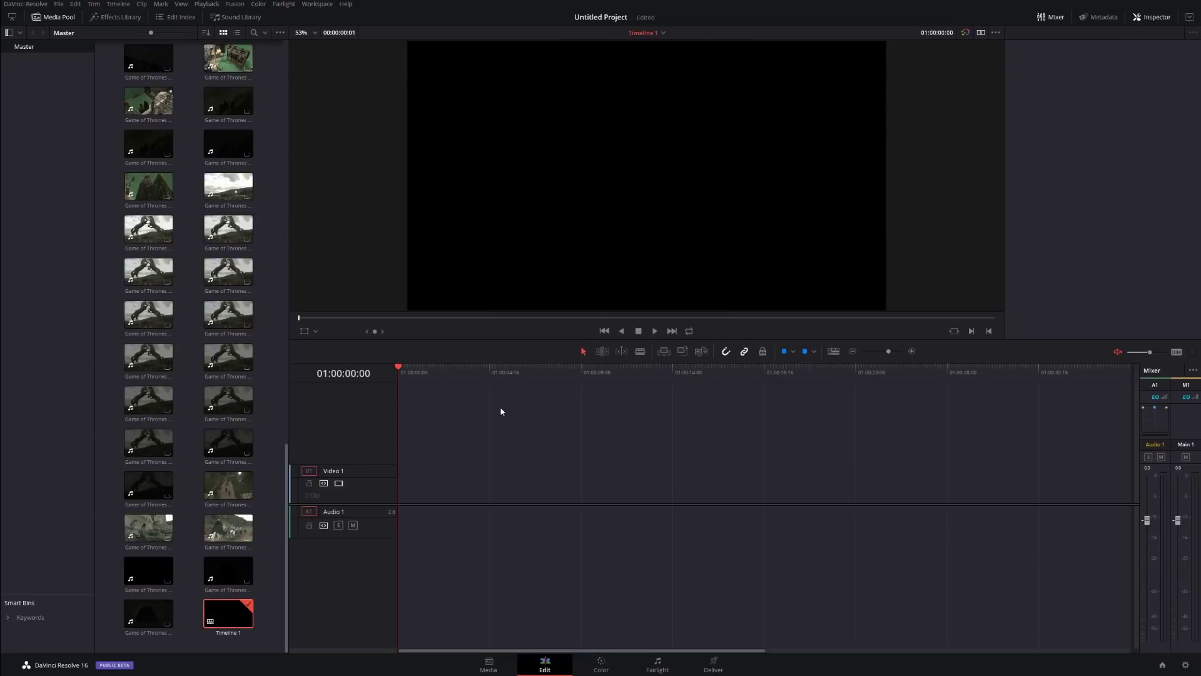
Create a second timeline with the Empty Timeline option turned off, so it is filled with the media pool clips.
click(59, 4)
mouse_move(75, 4)
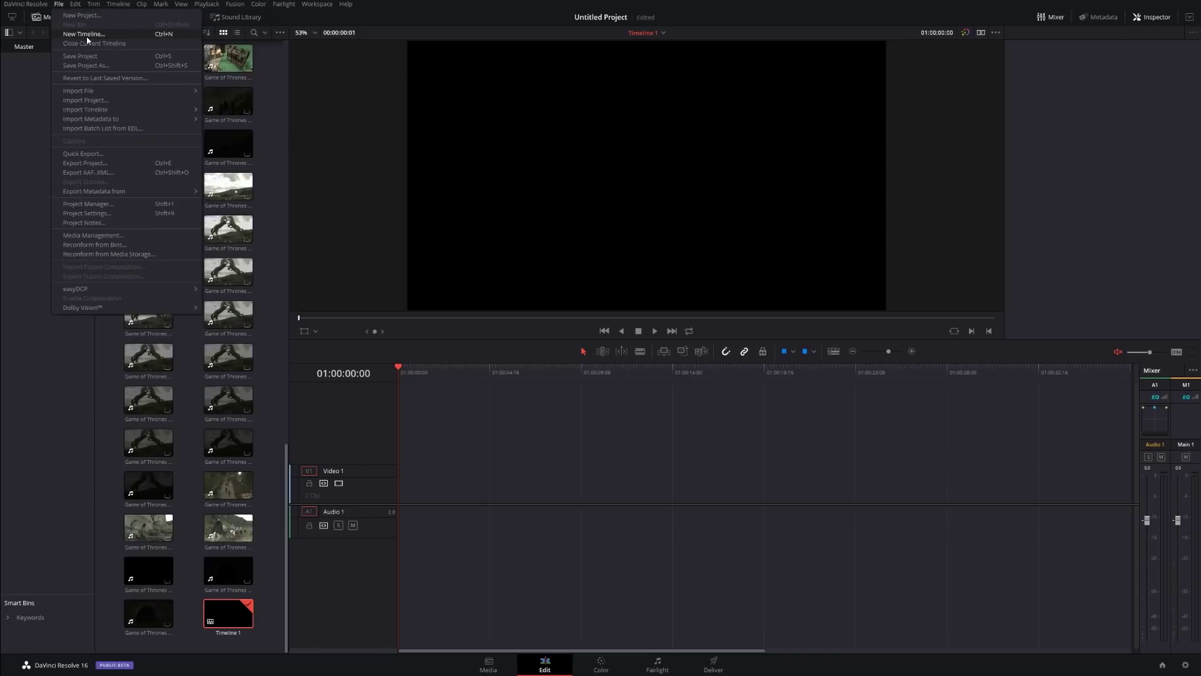
click(86, 35)
click(599, 362)
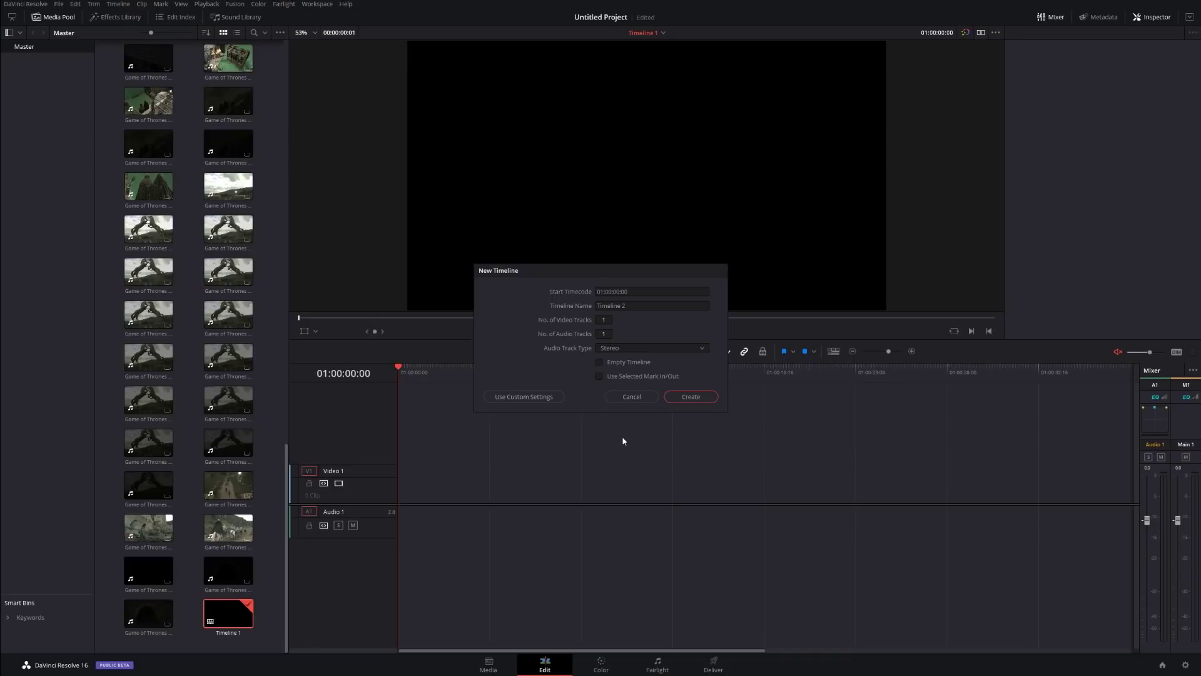
click(688, 398)
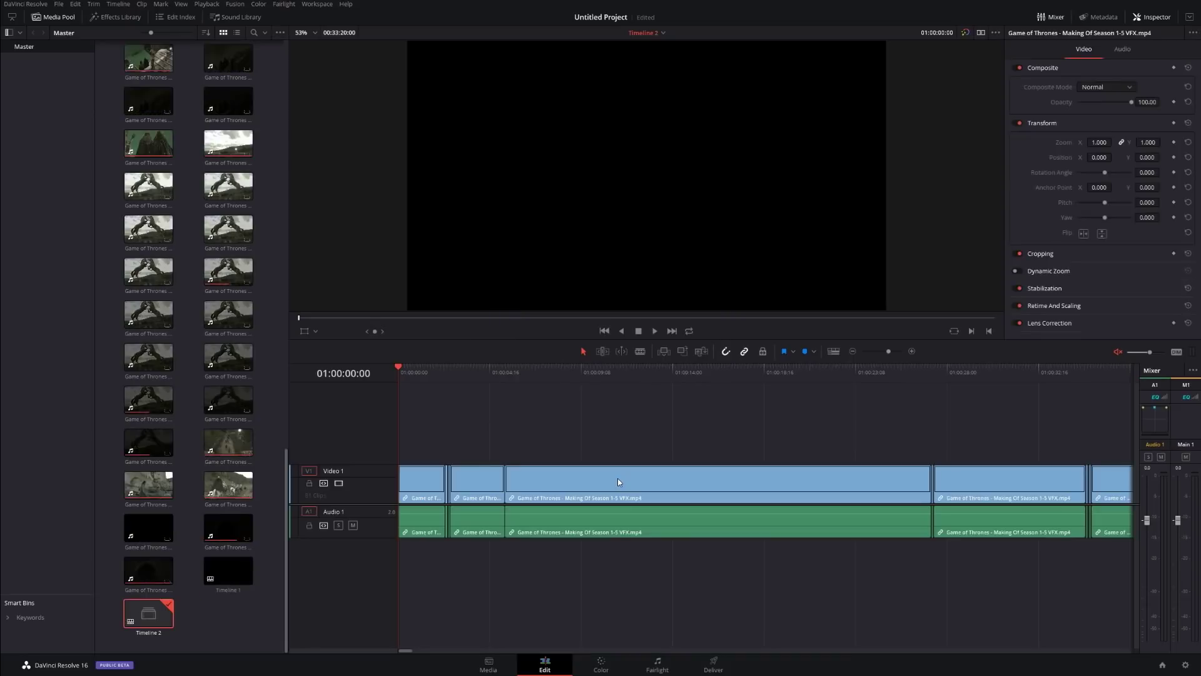
Examine the clips on the filled timeline, from the Game of Thrones cuts through to the red_helium clips at the end.
drag(456, 398, 761, 404)
click(852, 351)
click(852, 351)
click(781, 431)
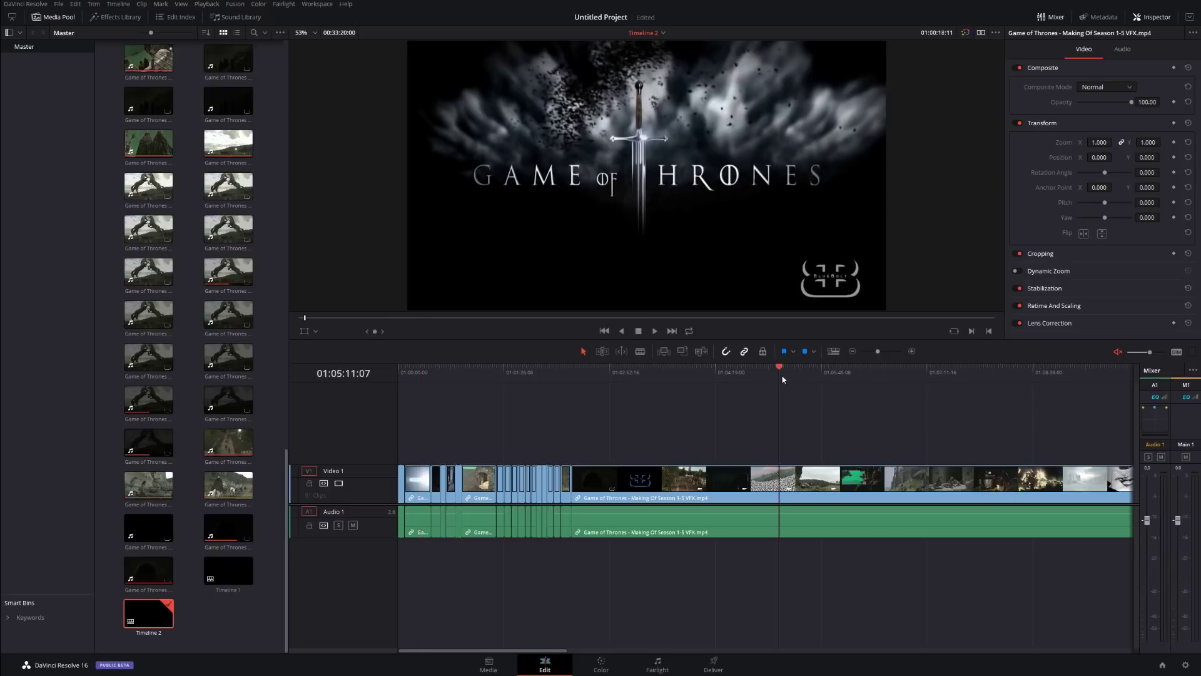
click(853, 351)
click(852, 351)
click(698, 376)
key(space)
key(space)
click(912, 350)
click(912, 350)
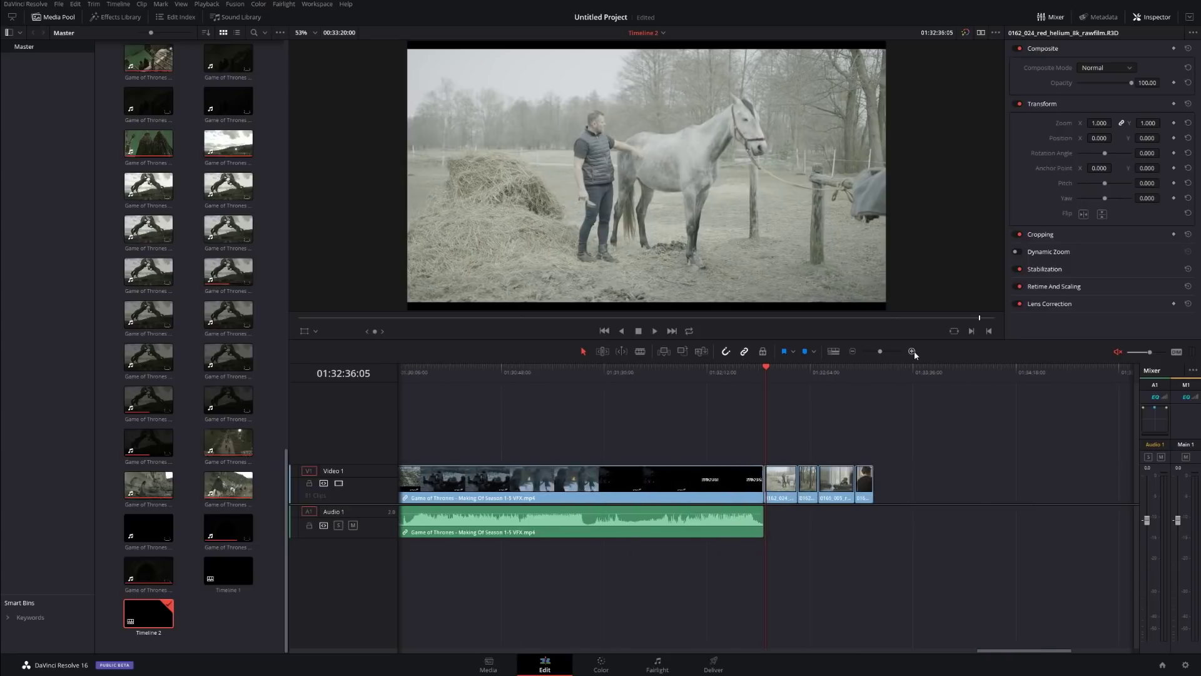
Look over the end of the long Game of Thrones clip and the overall extent of the clips on the timeline.
click(912, 351)
click(887, 372)
drag(888, 374, 492, 371)
click(852, 351)
click(852, 351)
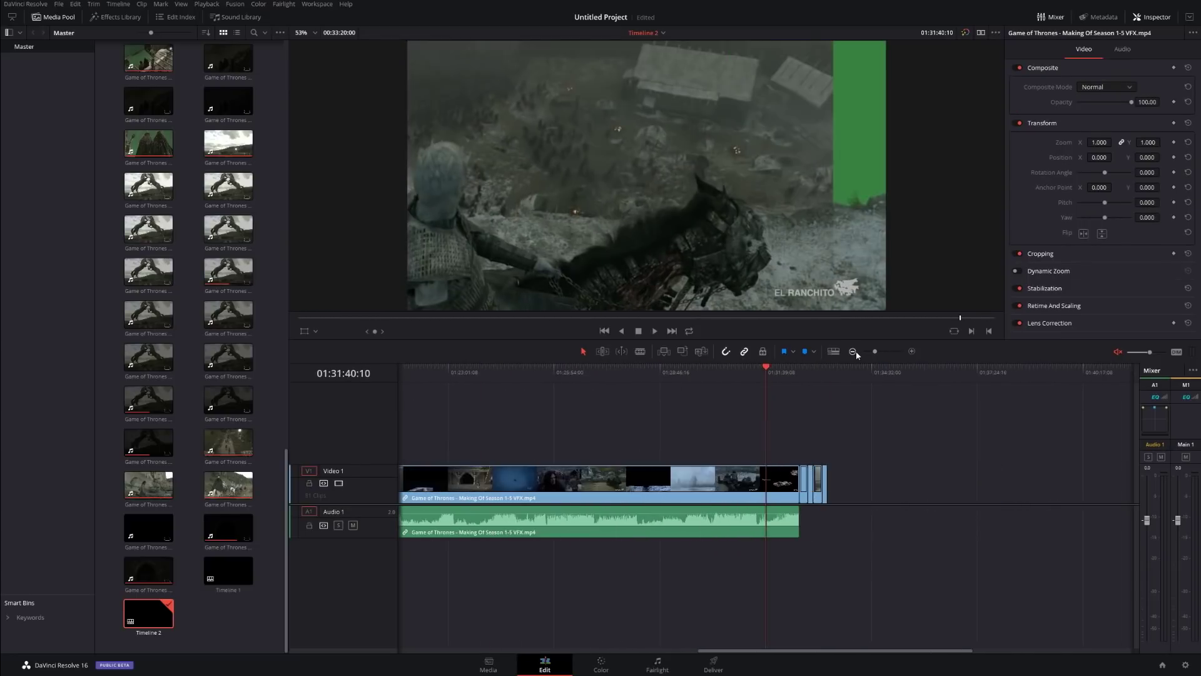
click(853, 351)
click(853, 351)
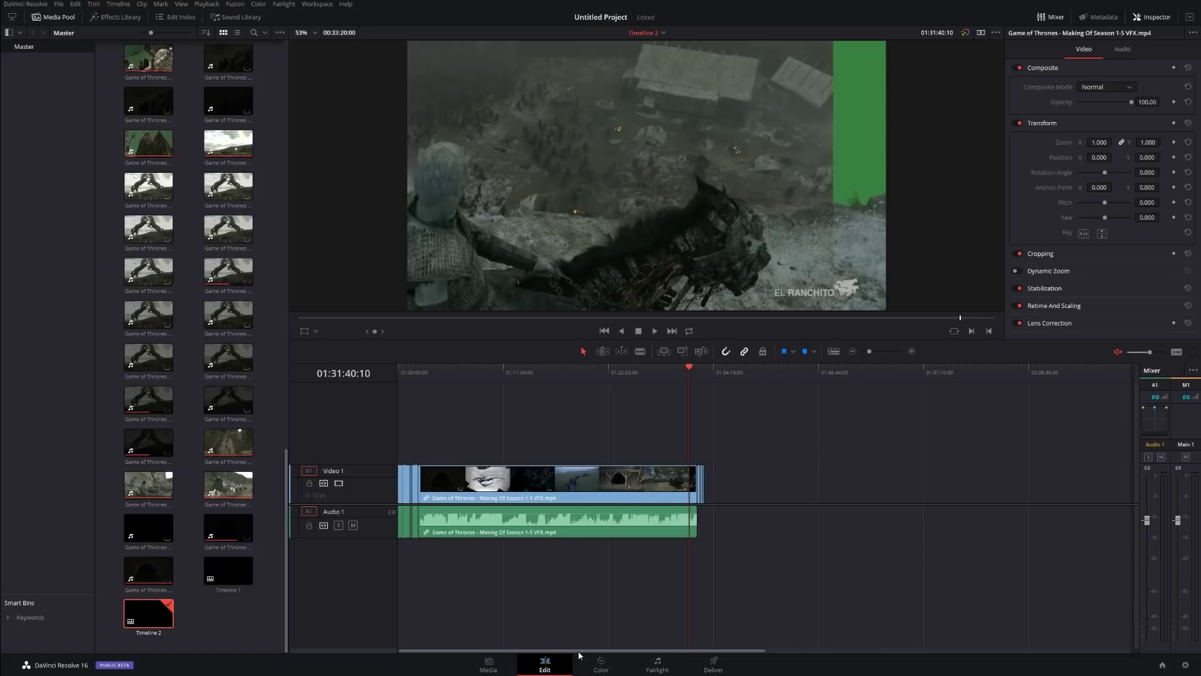
Review the track options for Audio 1, including the types available for a new track, and set its track type to Stereo.
right_click(370, 518)
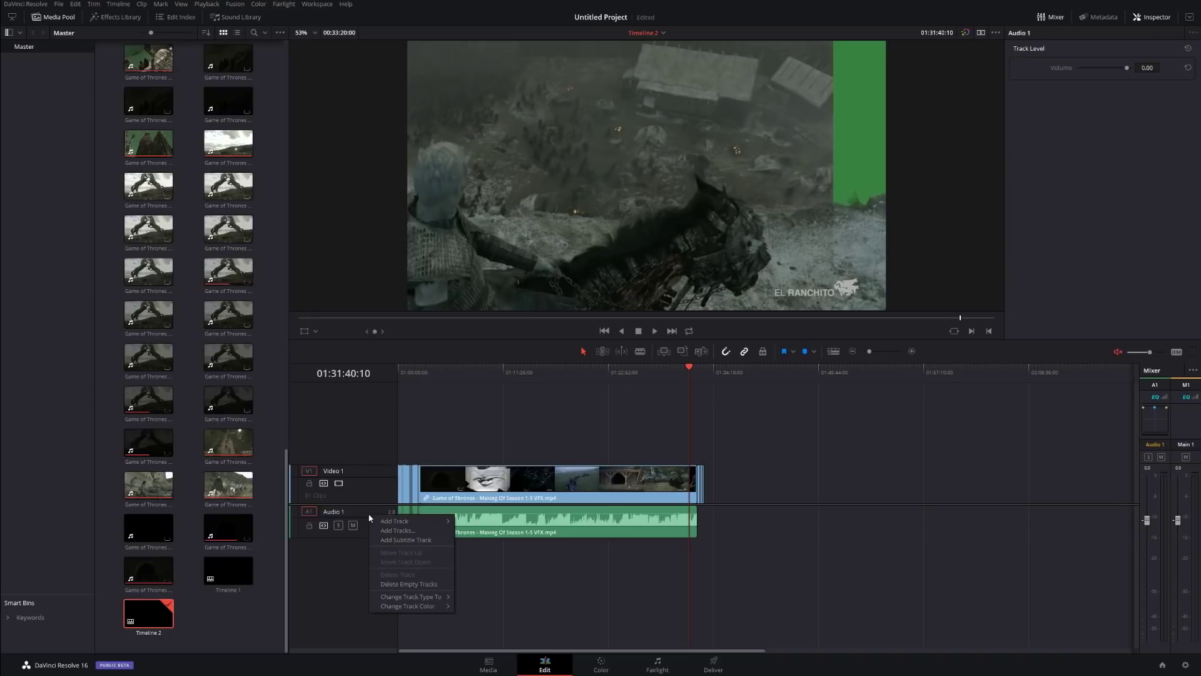
mouse_move(385, 524)
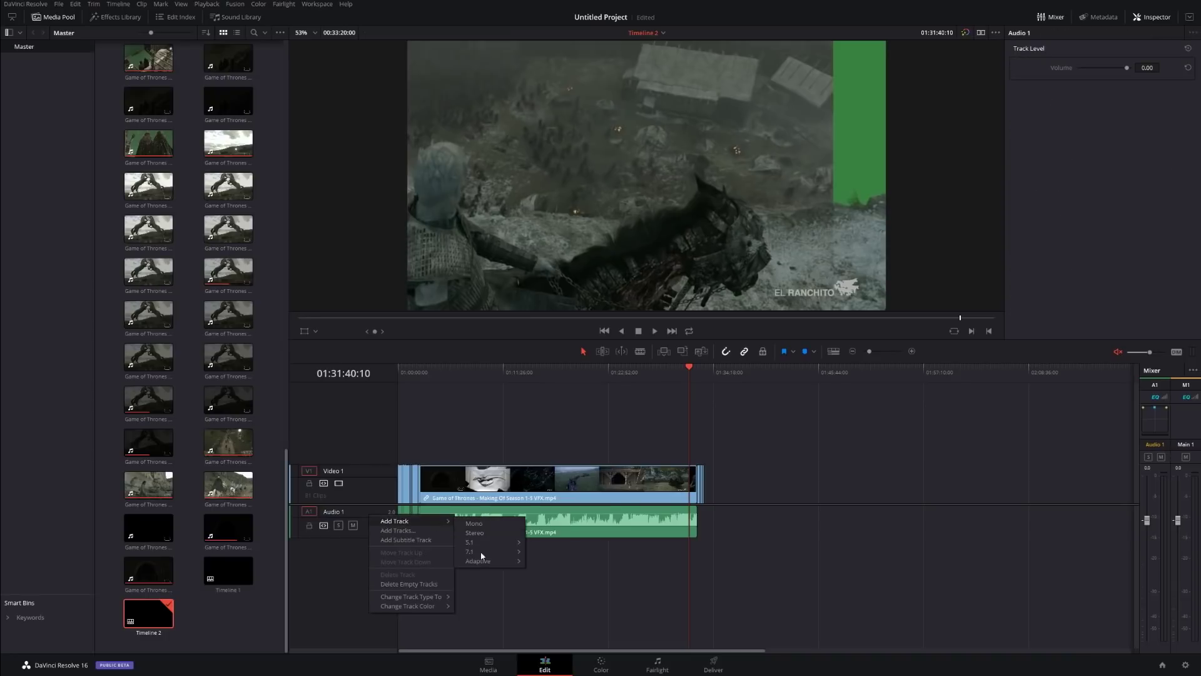
mouse_move(486, 563)
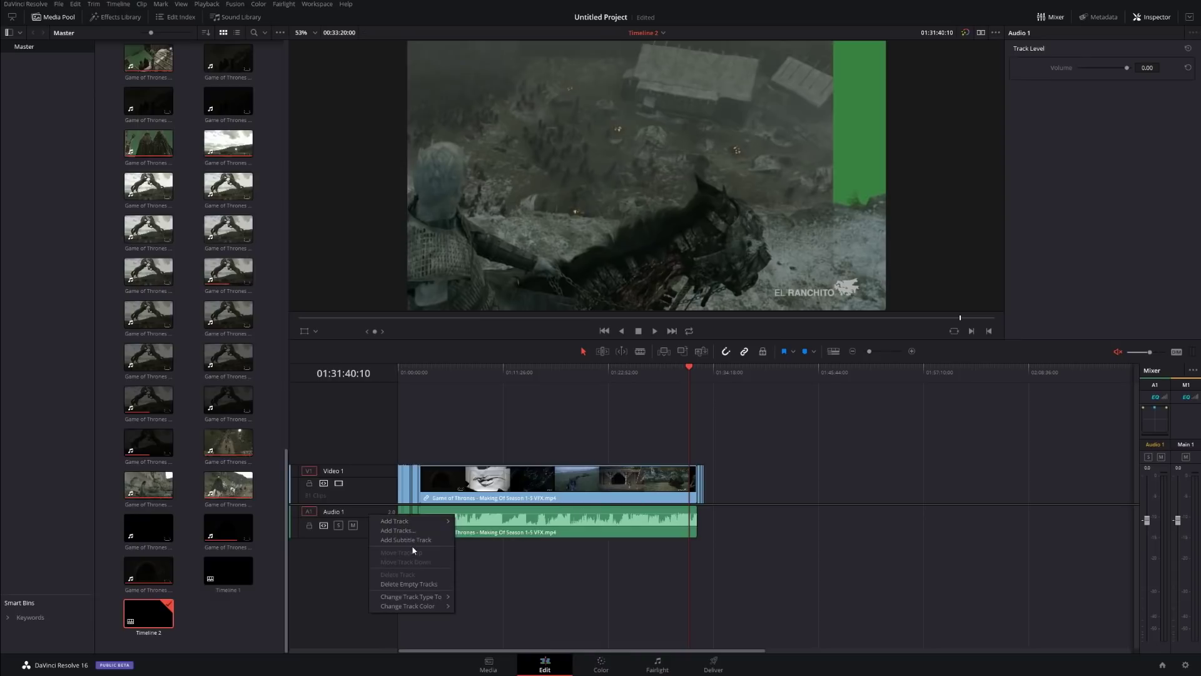
mouse_move(414, 608)
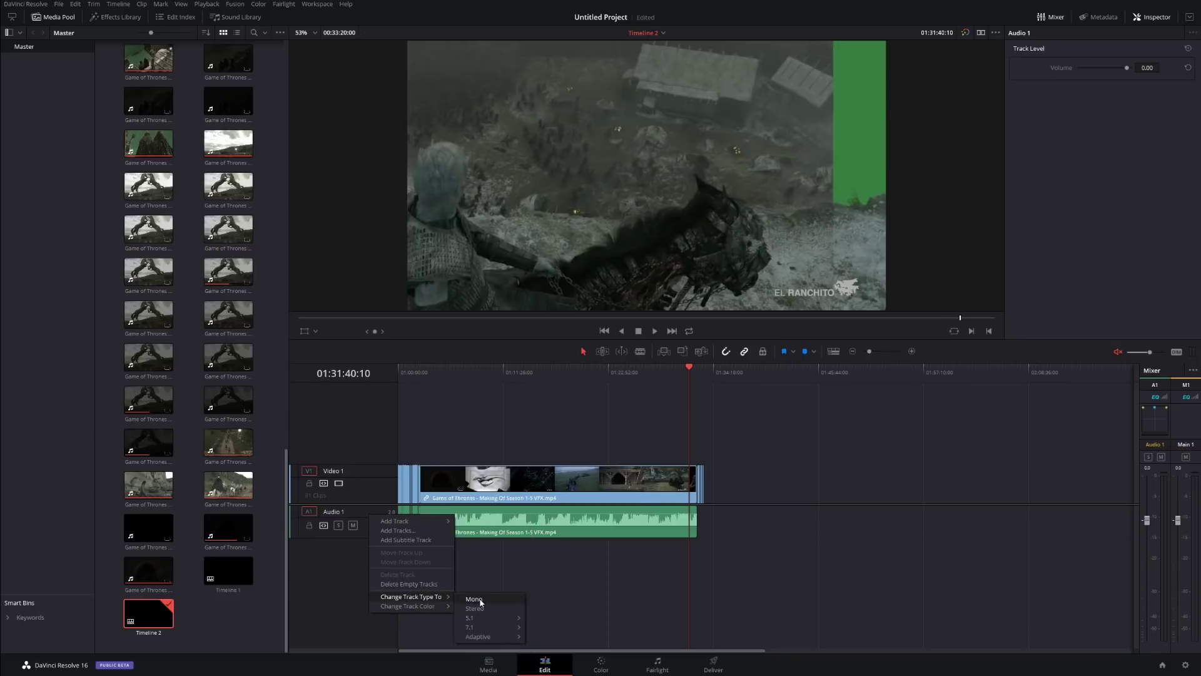
right_click(326, 514)
mouse_move(382, 593)
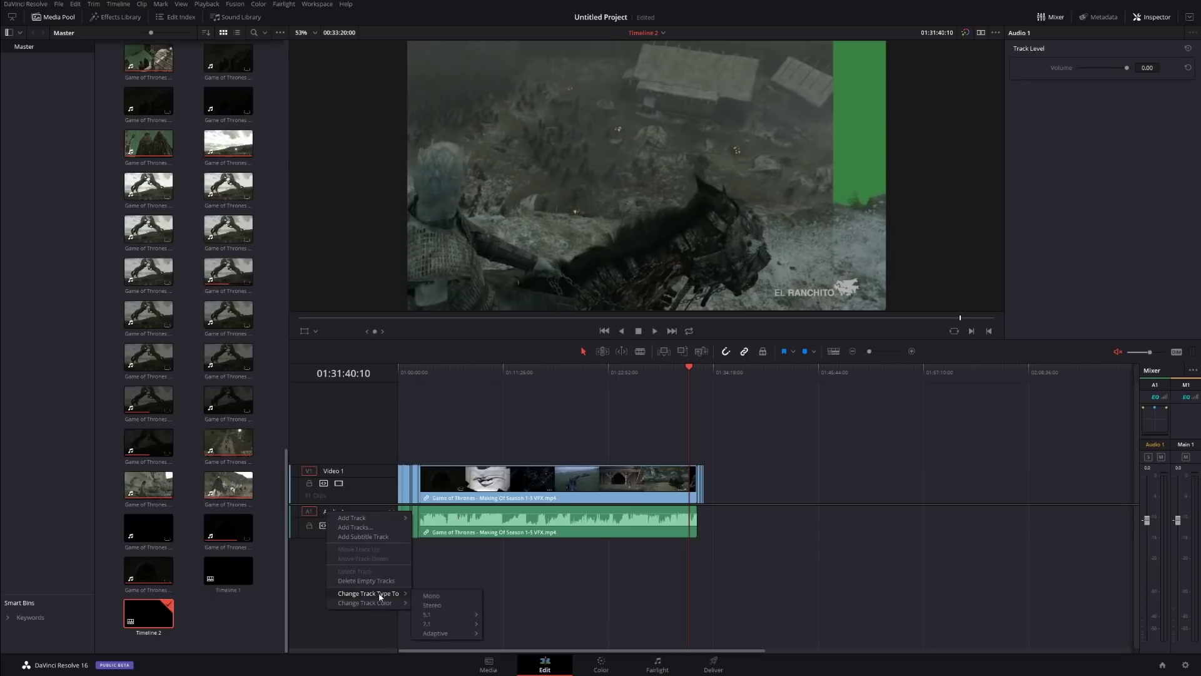
click(444, 605)
Split the long Game of Thrones clip at 01:04:54:01 with the blade tool.
click(443, 376)
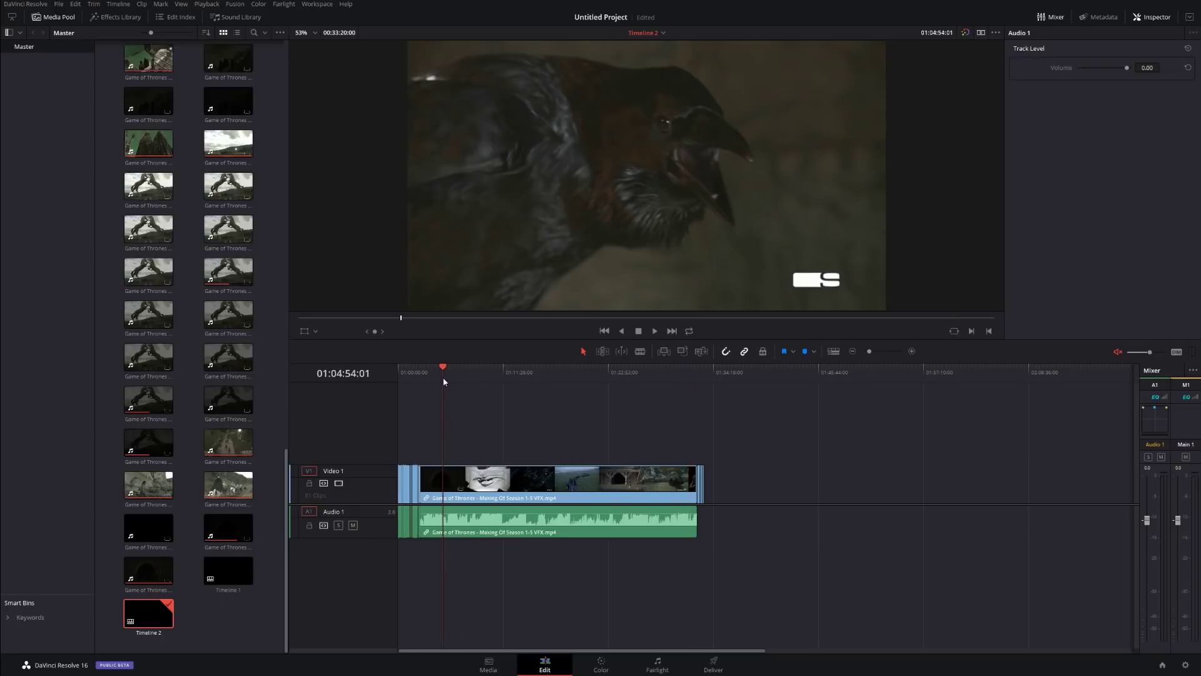
click(910, 352)
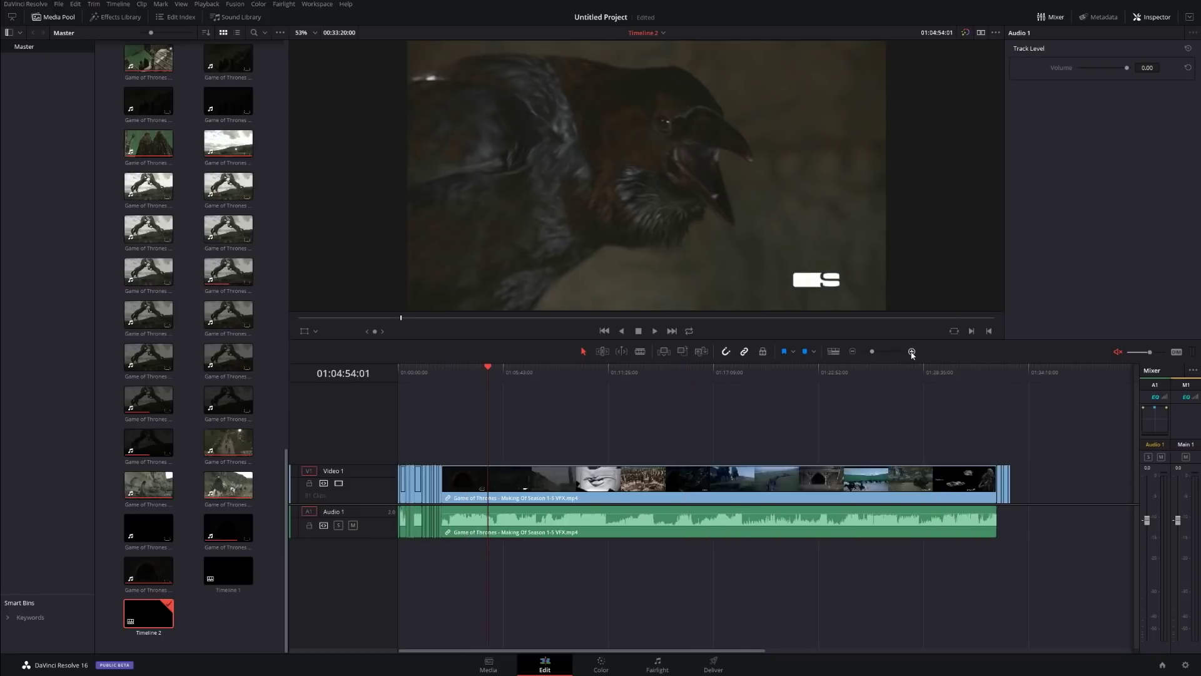
click(910, 352)
click(852, 352)
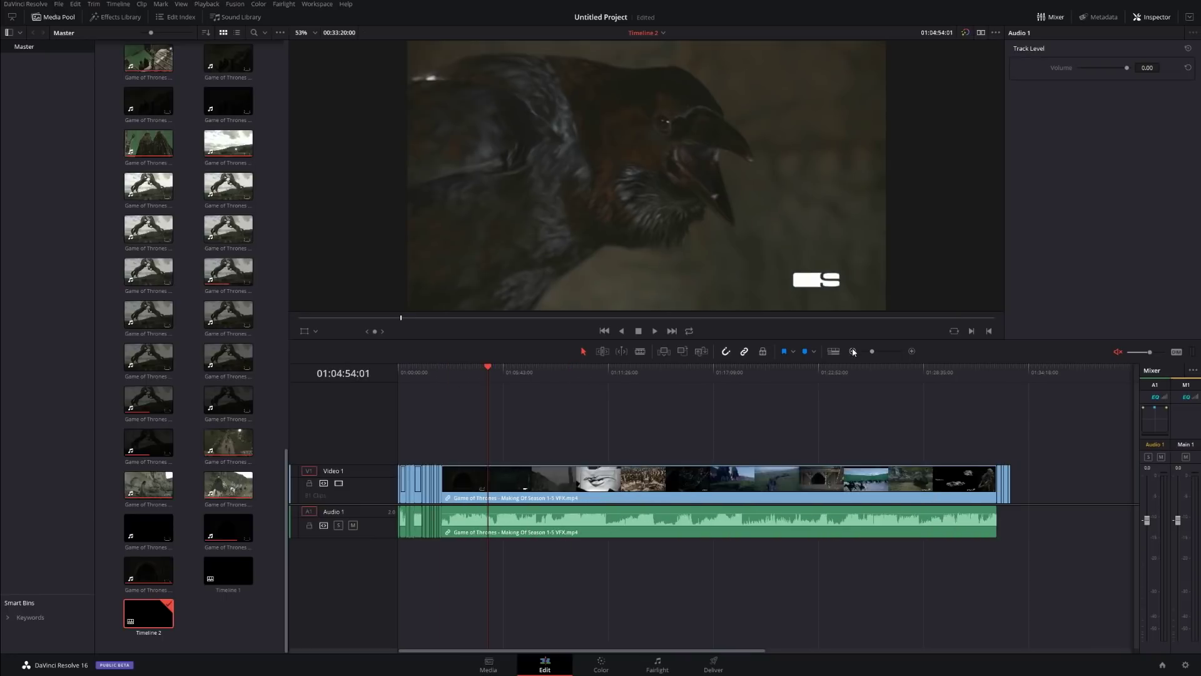
click(911, 351)
click(911, 352)
click(911, 351)
click(910, 352)
click(910, 352)
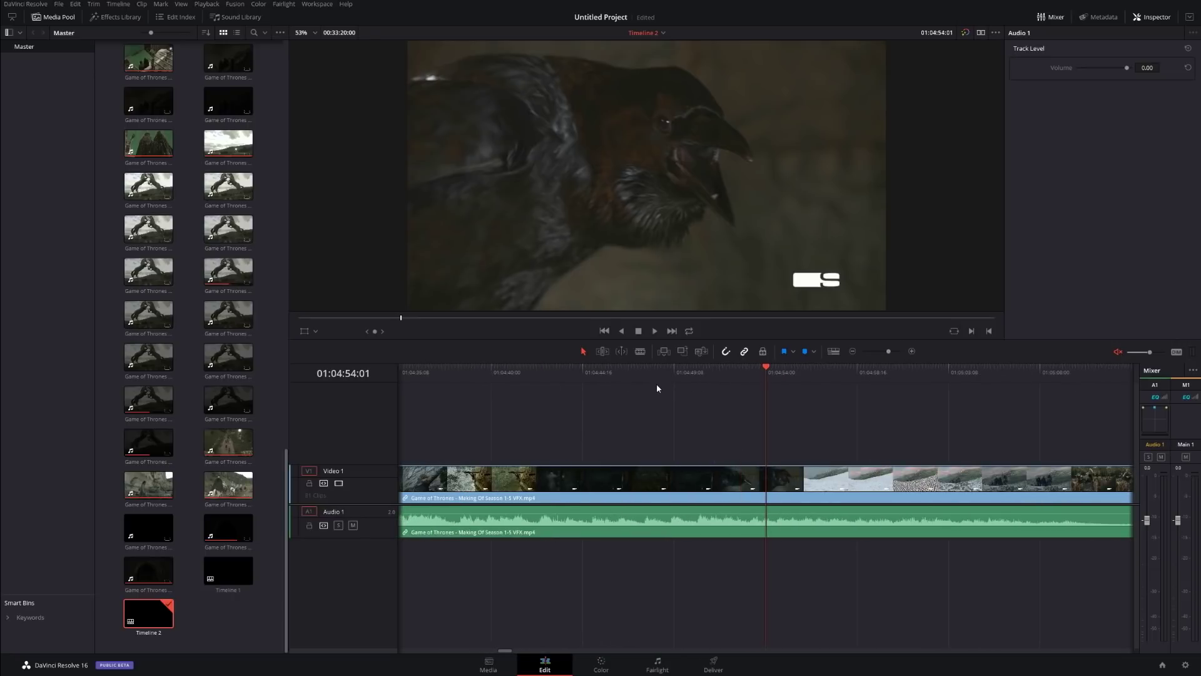
click(640, 351)
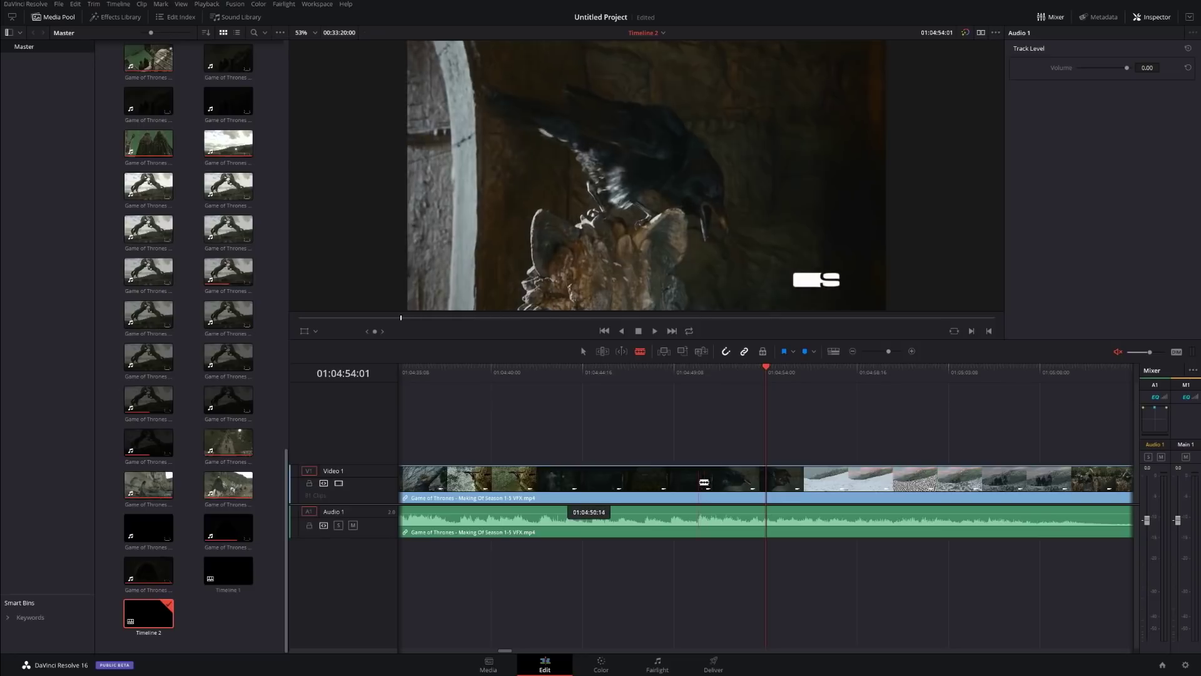
click(765, 482)
Make a second split in the Game of Thrones clip at 01:04:59:03.
click(806, 374)
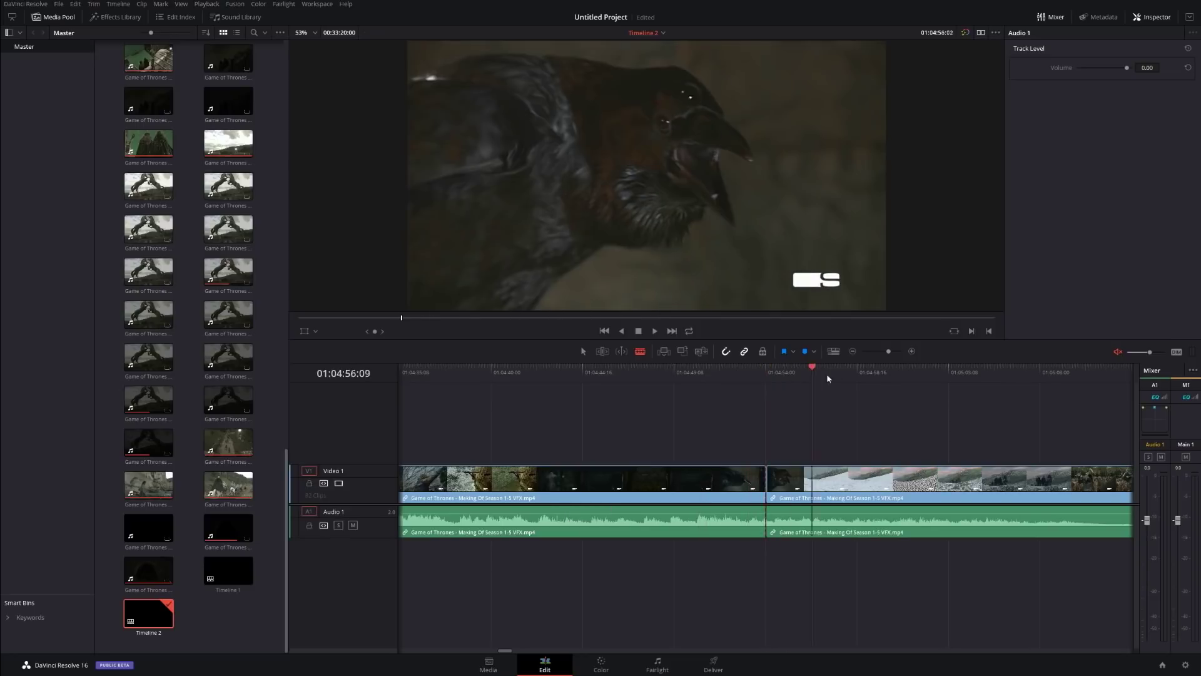
click(865, 374)
key(ctrl+b)
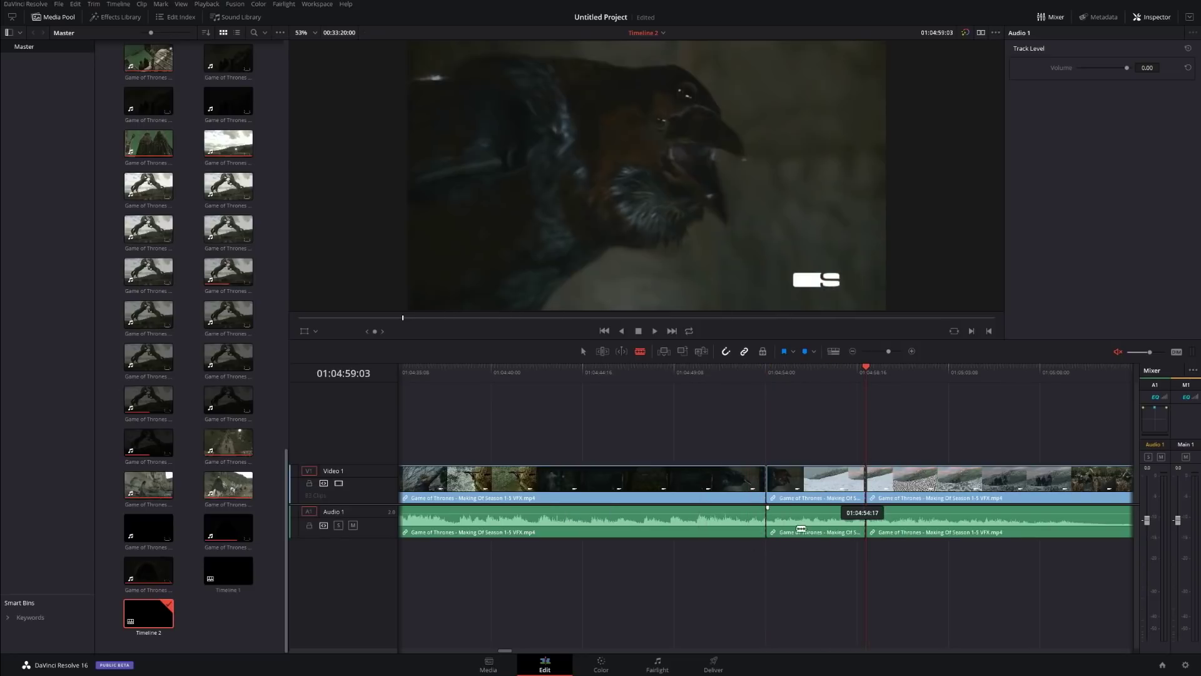
Delete the short segment between the two cuts without closing the gap, and undo the deletion.
click(584, 352)
drag(845, 430, 787, 555)
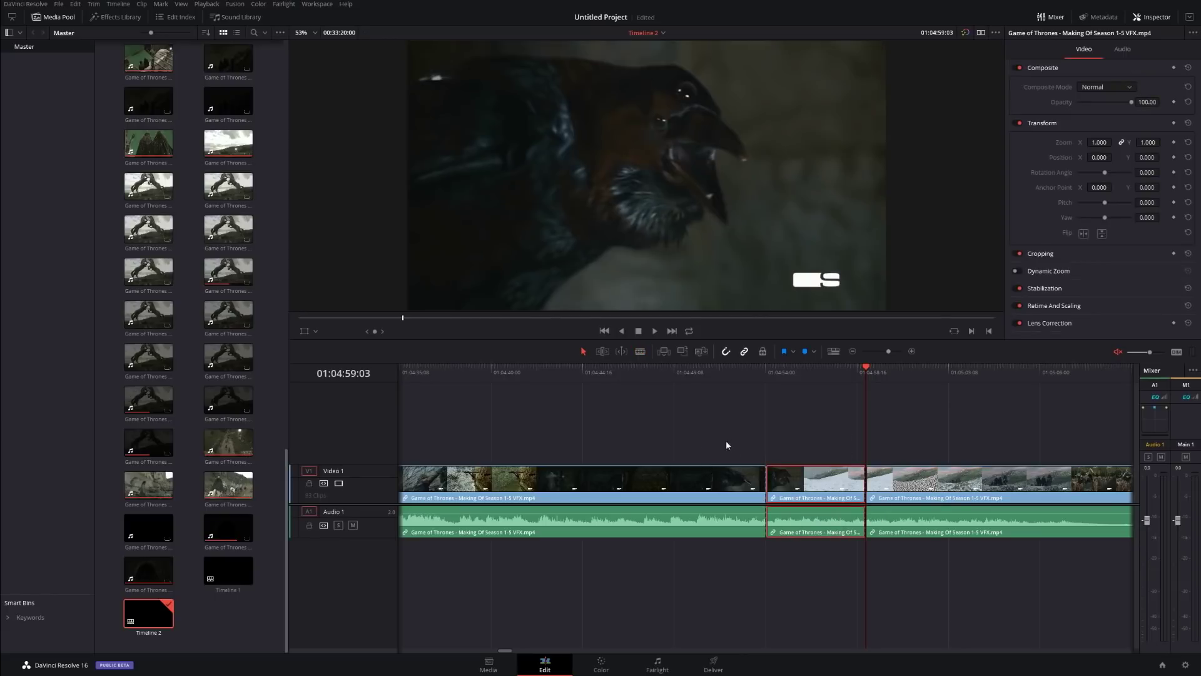
drag(697, 441, 632, 556)
key(BackSpace)
drag(777, 378, 805, 380)
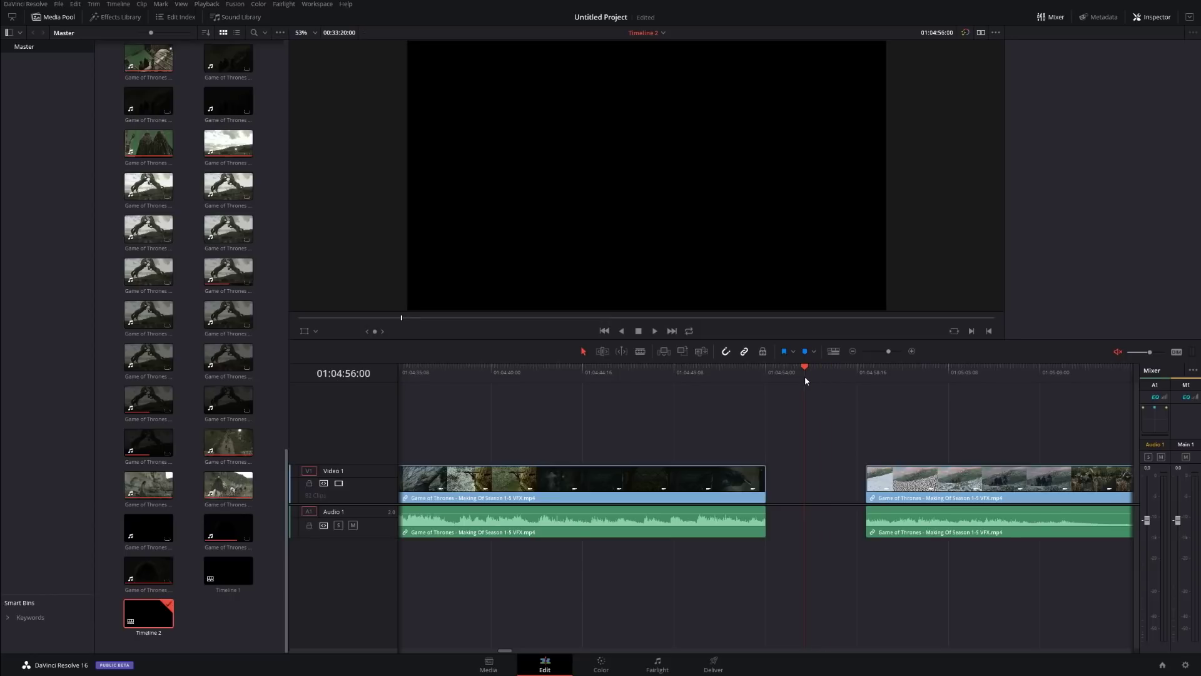
key(ctrl+z)
Ripple delete the short segment between the two cuts so the following footage closes the gap.
mouse_move(804, 377)
mouse_down()
mouse_move(778, 370)
mouse_move(799, 372)
mouse_up()
click(807, 482)
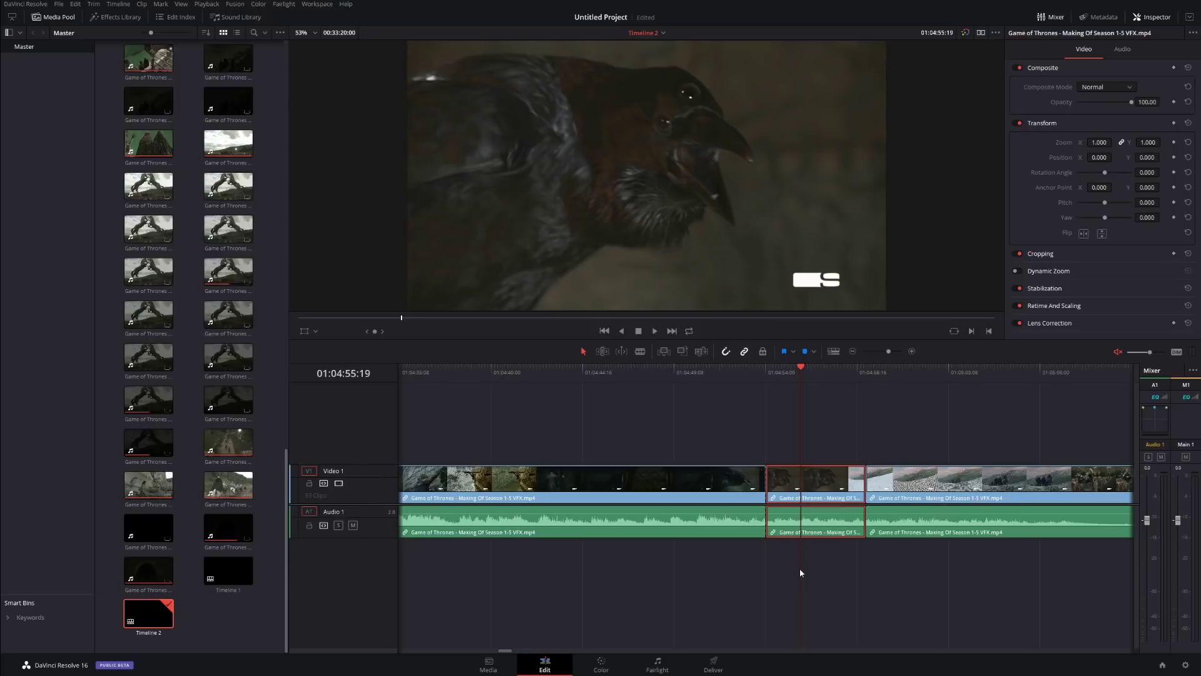
key(Delete)
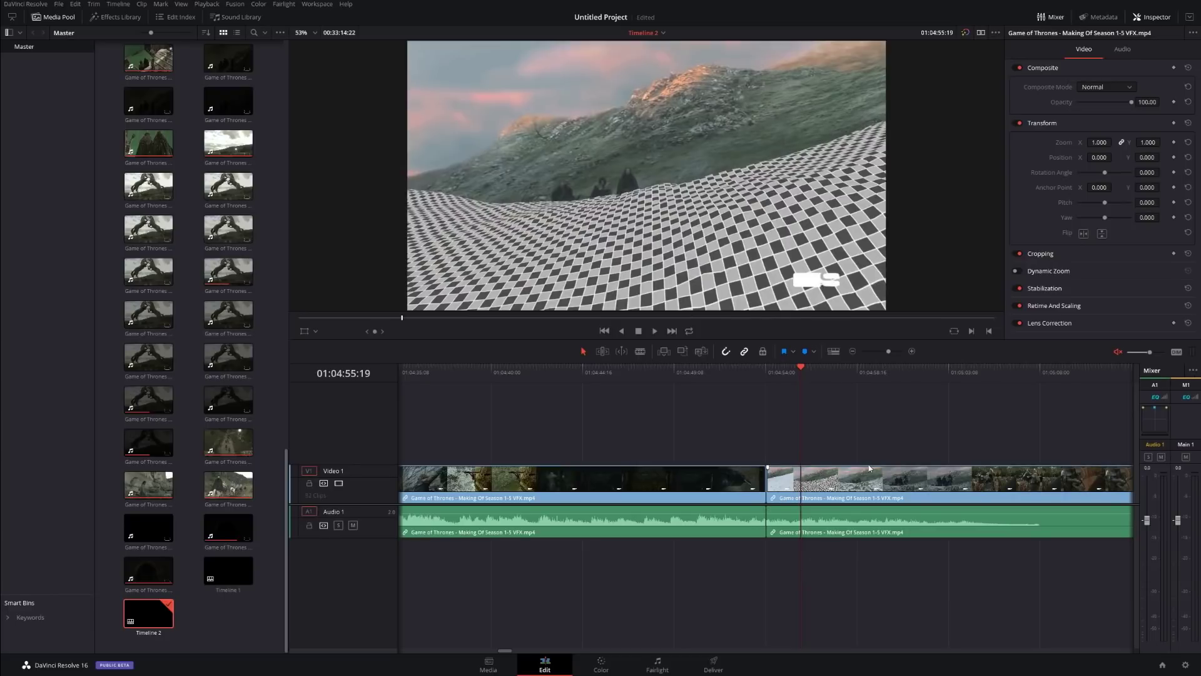
Split the clip before the join at about 01:04:40 and unlink the video and audio of the segment after the new cut.
click(640, 351)
click(506, 482)
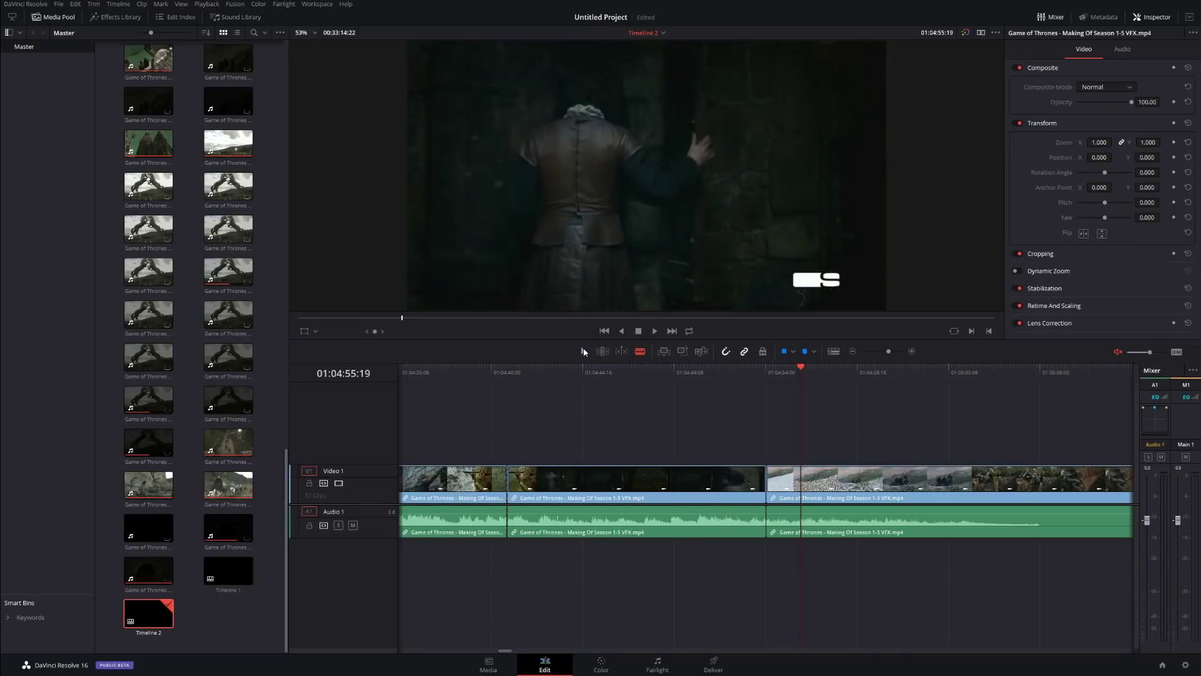
click(630, 501)
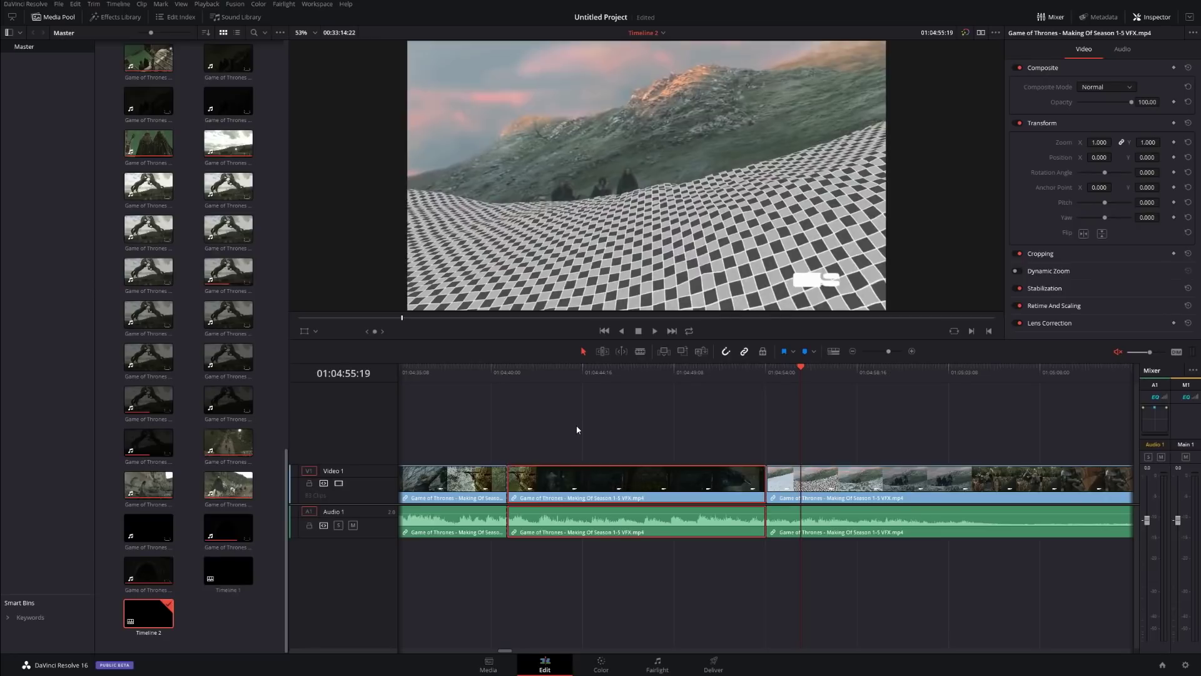
right_click(607, 488)
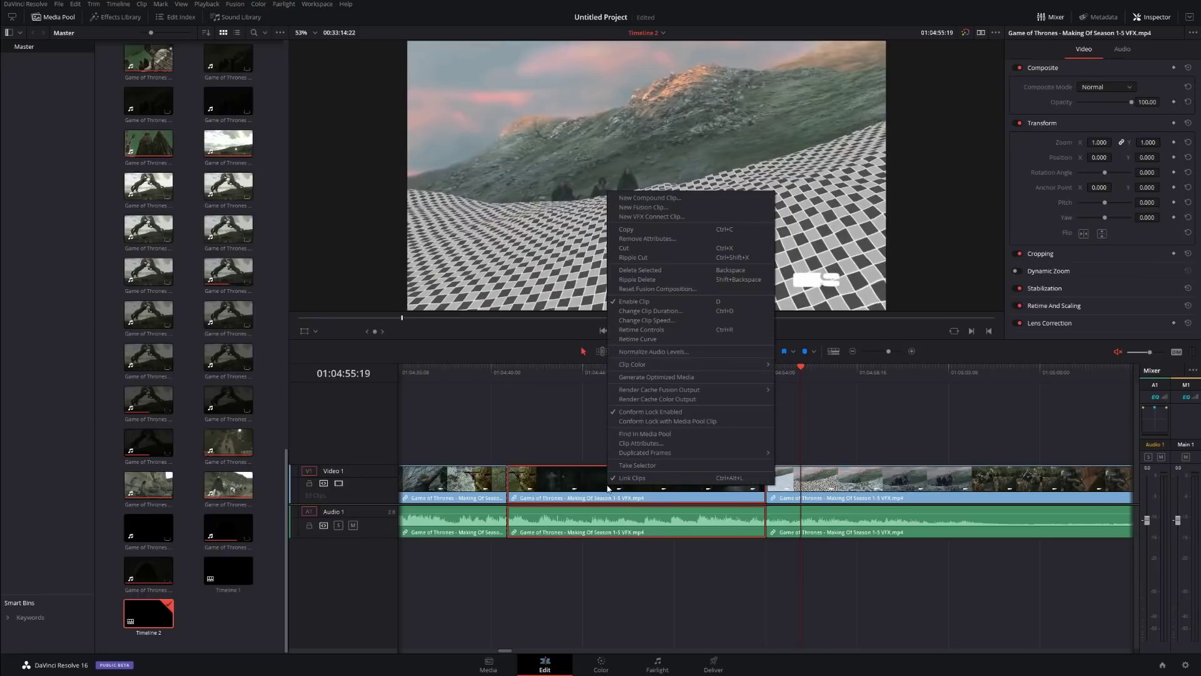
right_click(552, 484)
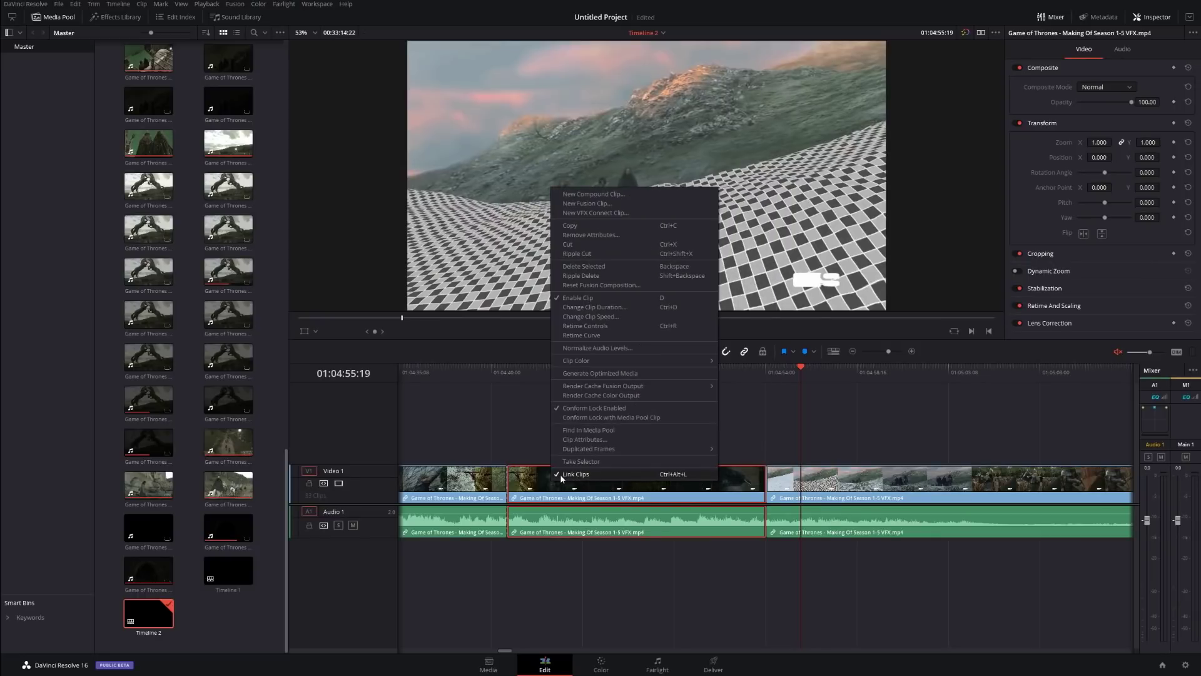
click(580, 474)
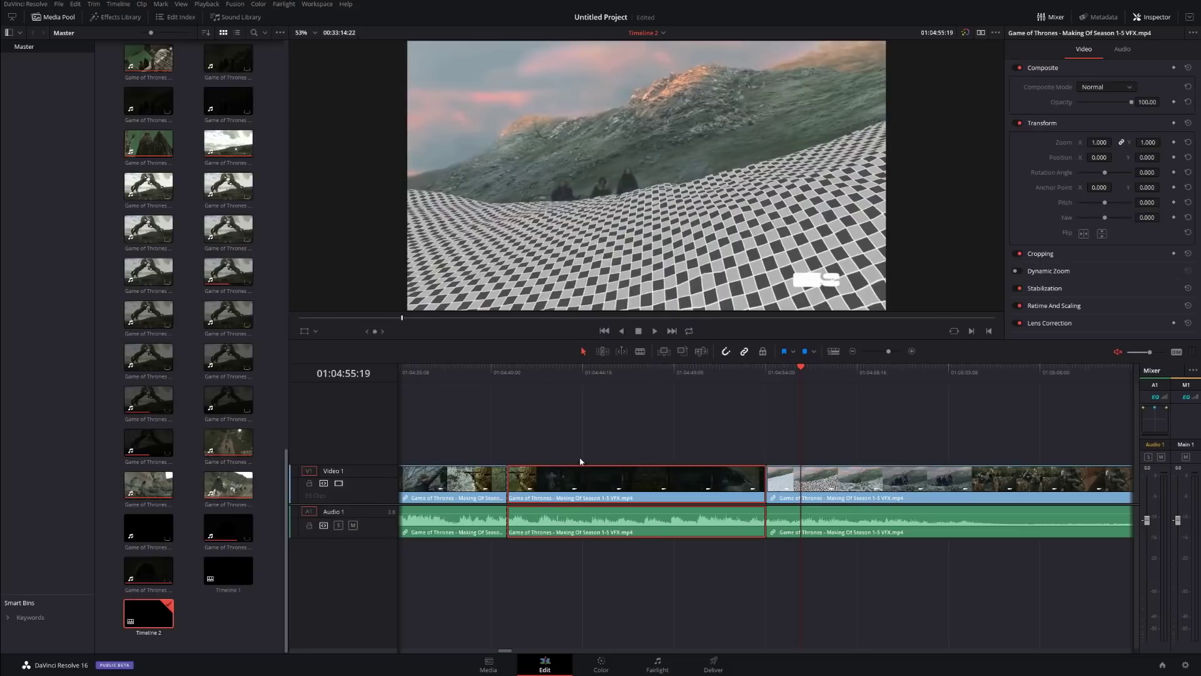
Delete only the audio of the unlinked segment, keeping its video on Video 1.
click(575, 532)
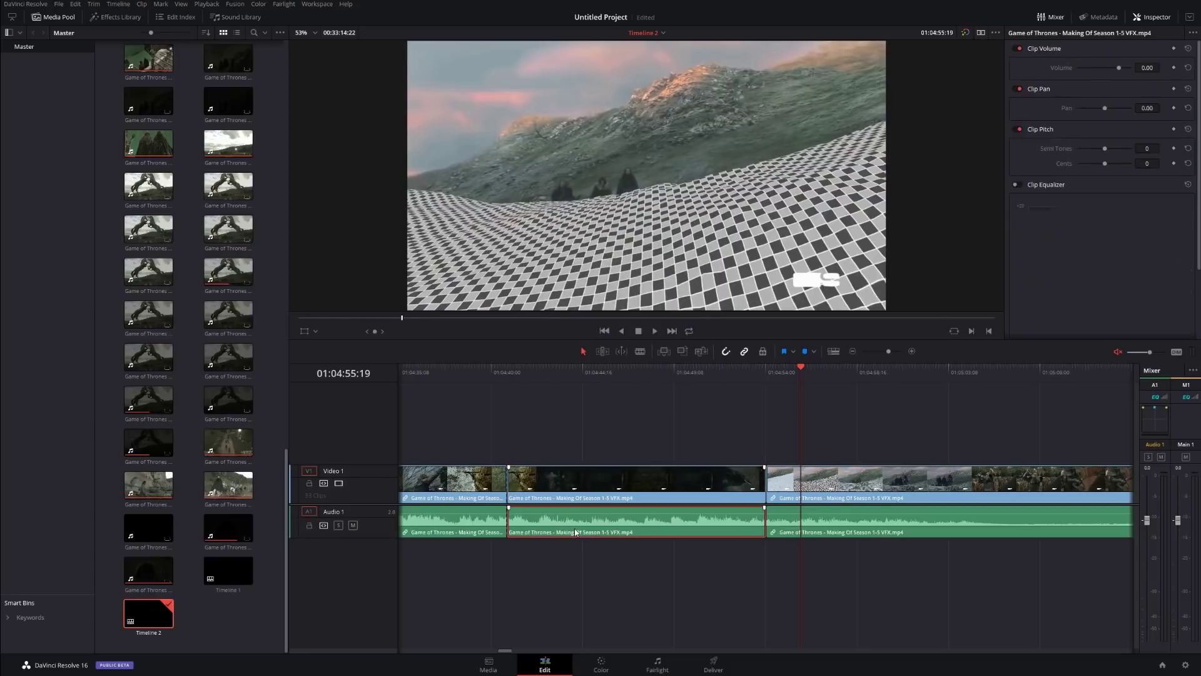
click(610, 479)
click(677, 534)
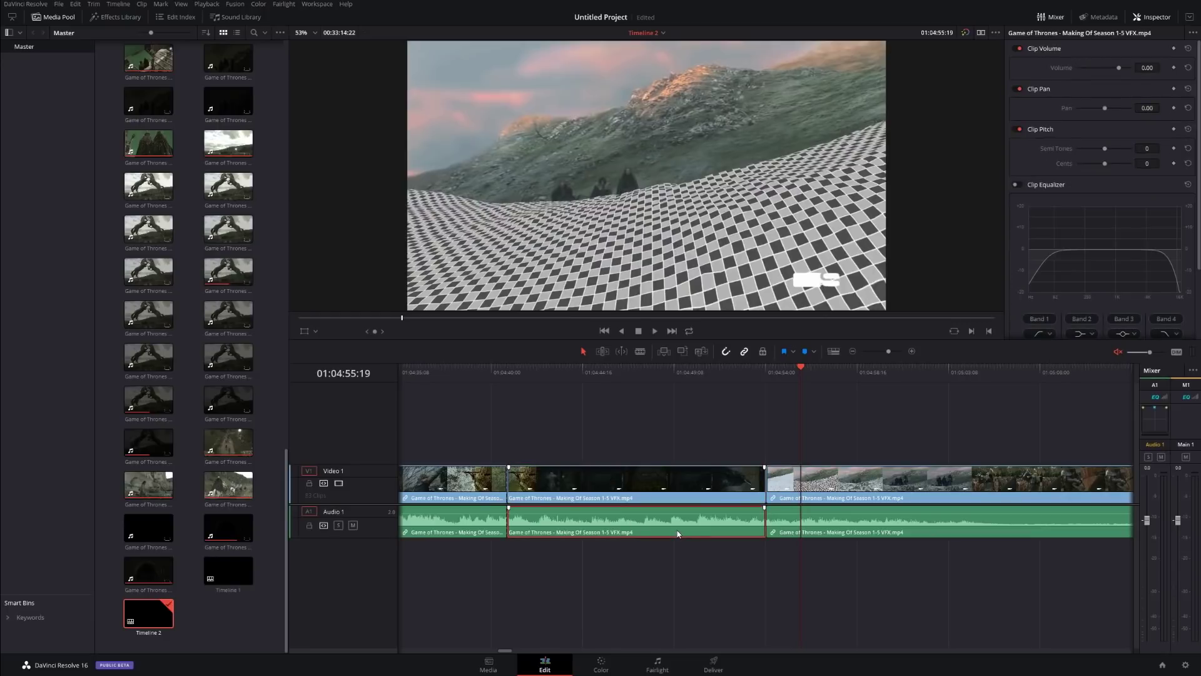
key(Delete)
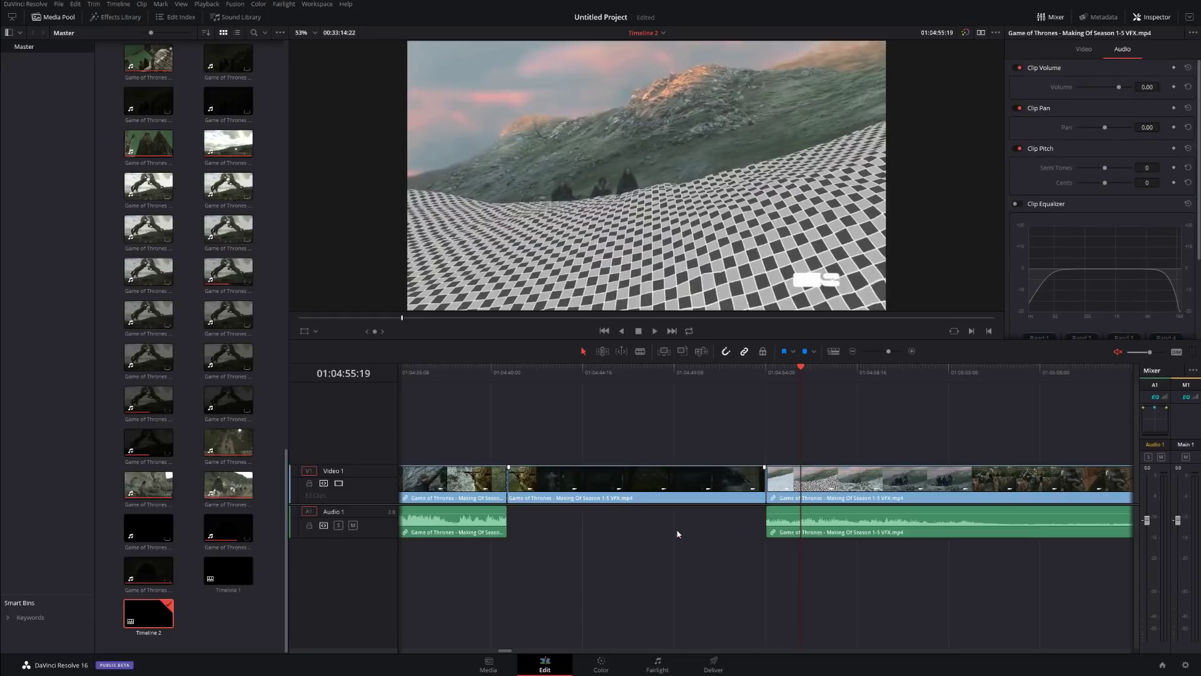
Select the video-only segment with the playhead at 01:04:48:02 and look through its composite modes, keeping Normal.
drag(572, 371, 648, 371)
click(728, 501)
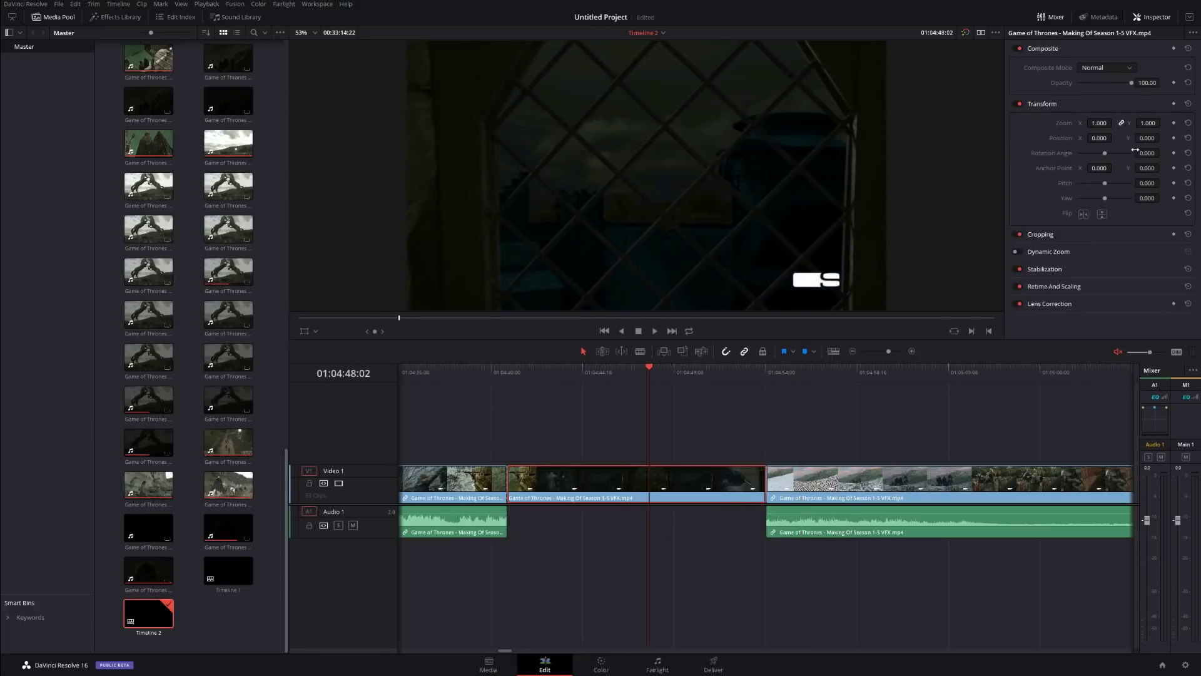
click(1102, 68)
scroll(1088, 157, down, 3)
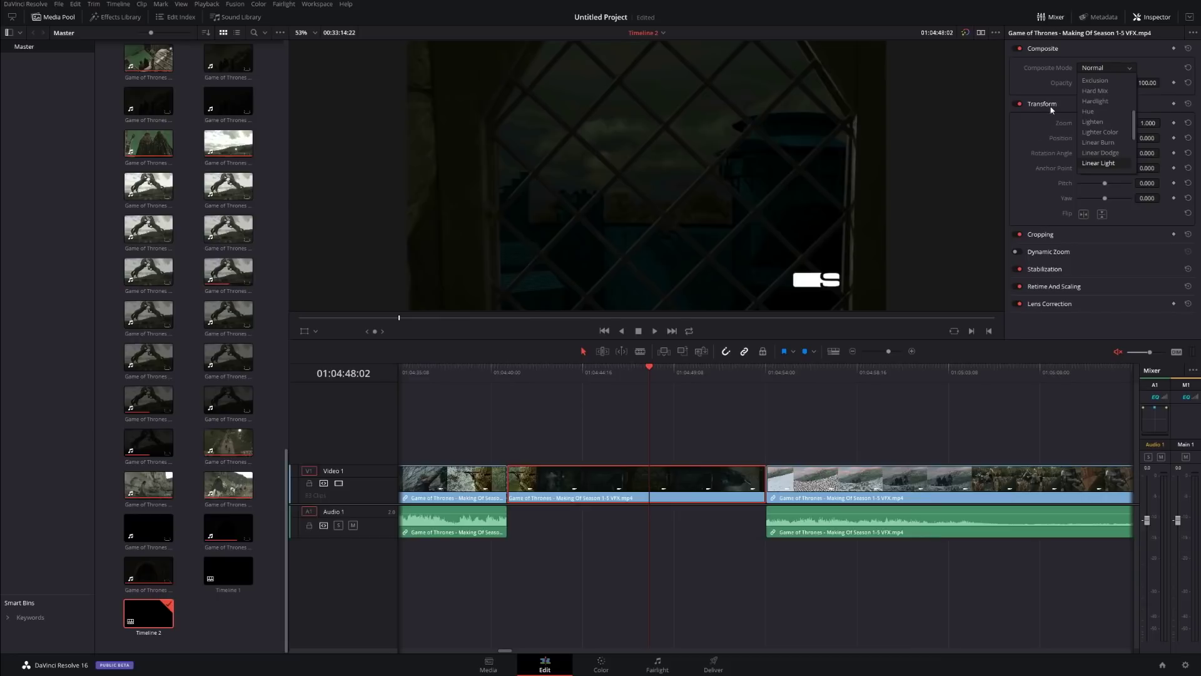
click(1042, 130)
Transform the video-only segment with a zoom of 1.320, an X position of -92 and a rotation angle of -34.430.
drag(1087, 130, 1090, 130)
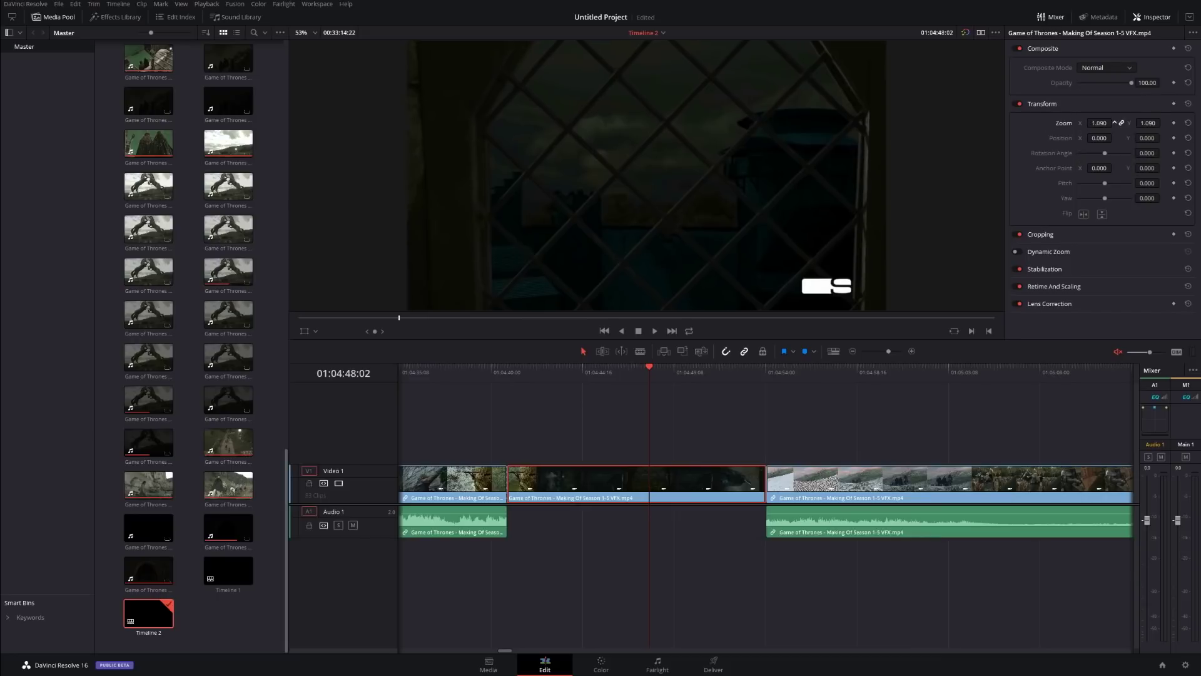
click(527, 381)
click(519, 384)
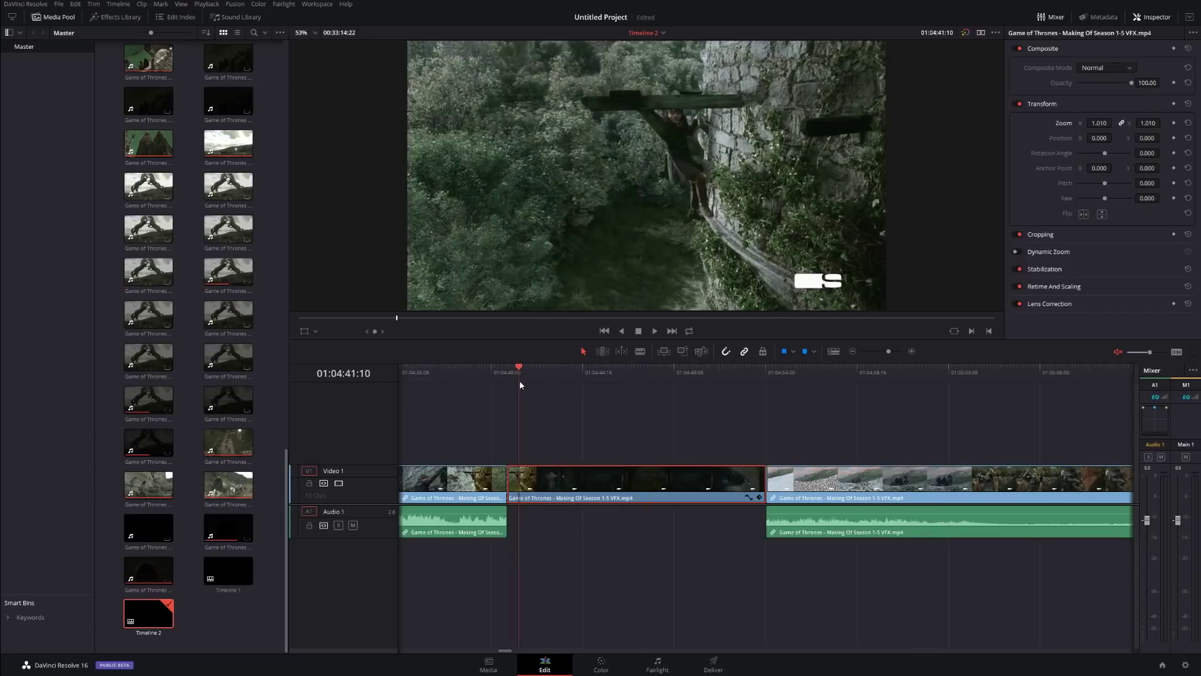
drag(1099, 123, 1163, 190)
drag(1112, 149, 1108, 152)
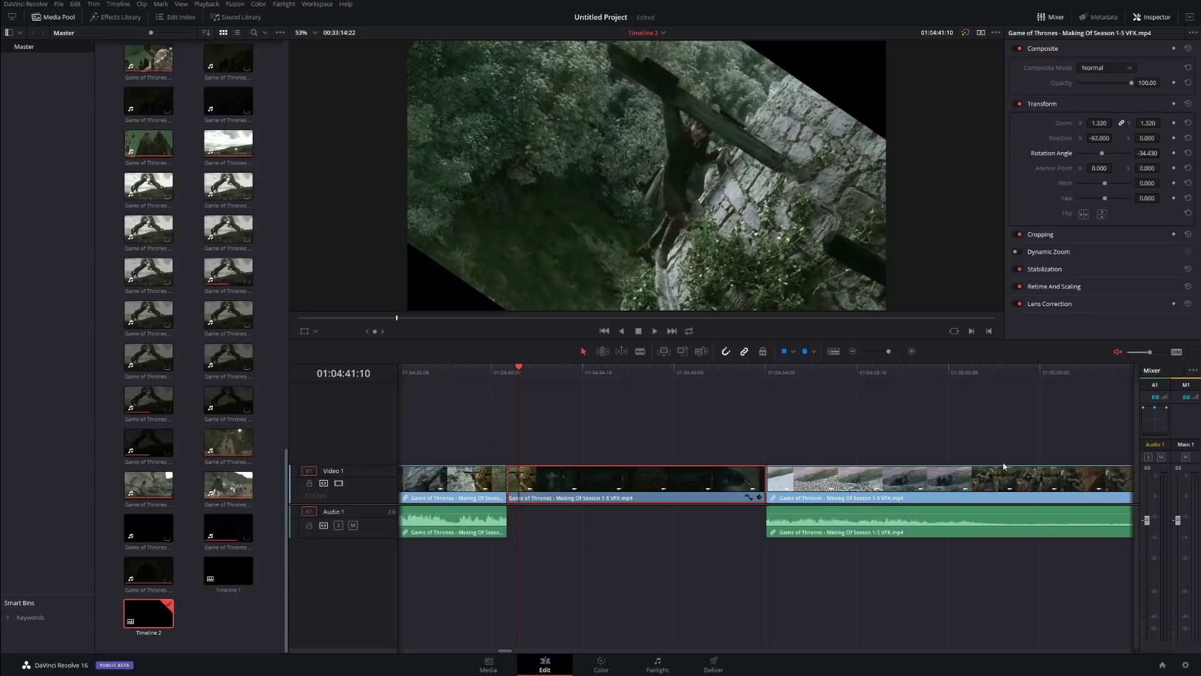
Play the timeline from 01:04:55:21 with the monitoring sound unmuted at a lower volume, and check the mixer's level meters.
click(802, 373)
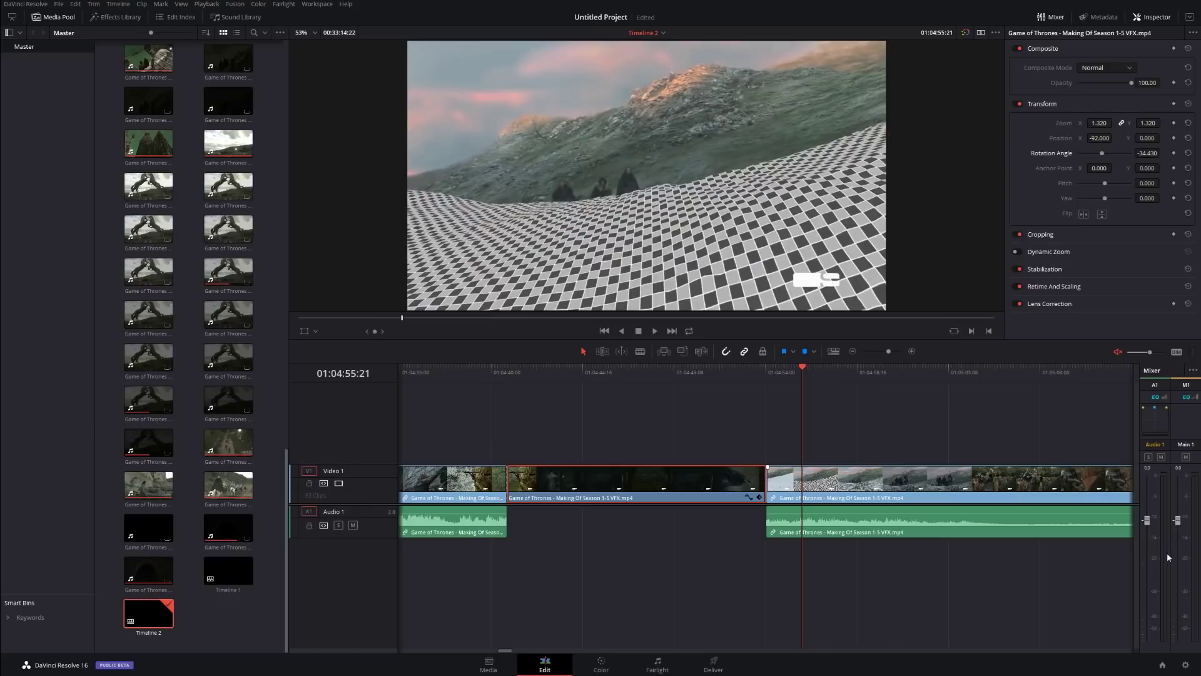
key(space)
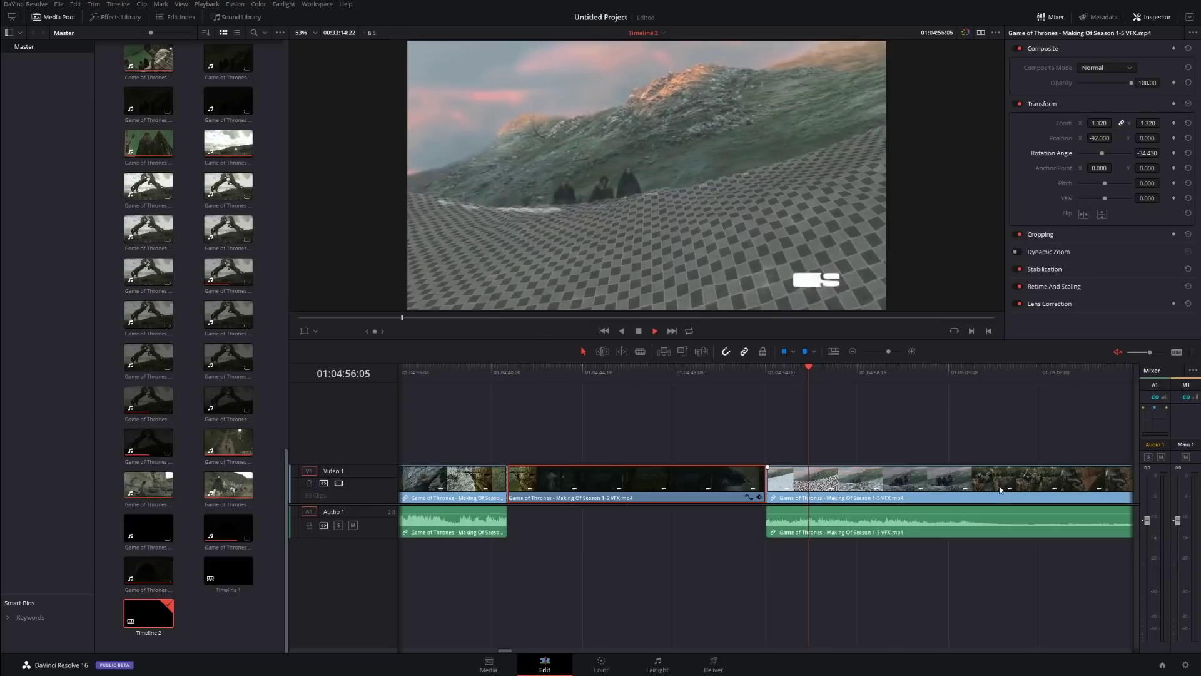
drag(1149, 352, 1140, 351)
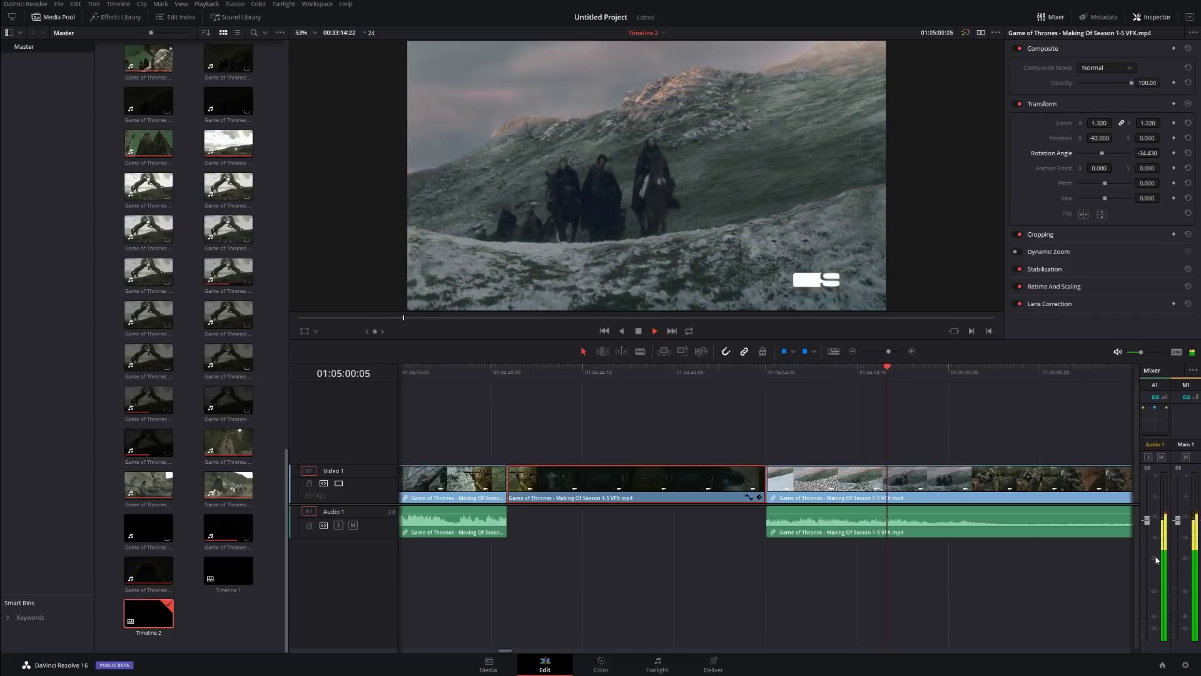
key(space)
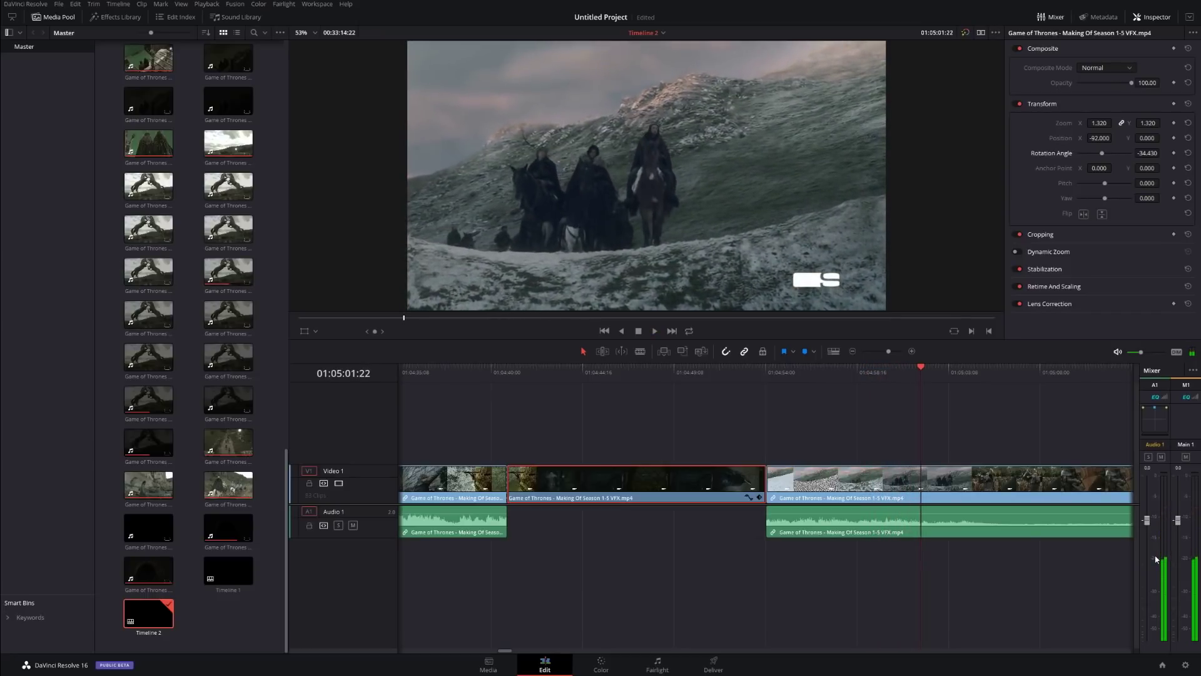
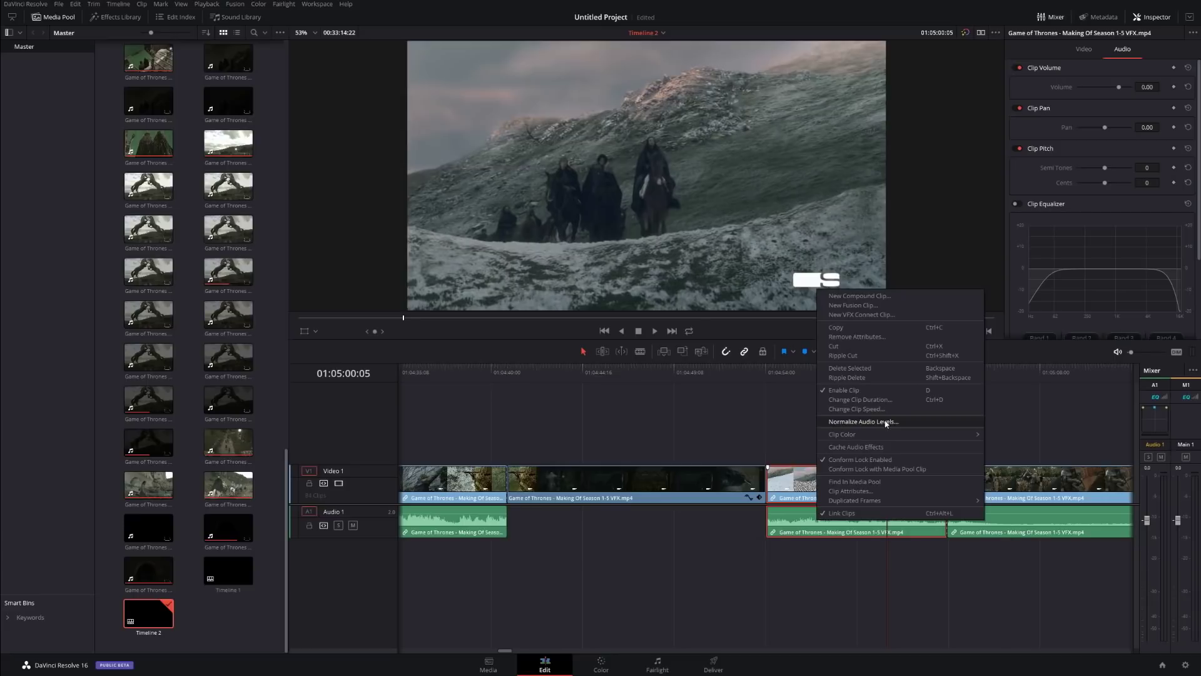
Normalize the audio of the selected clip with ITU-R BS.1770-4 at a target level of -2.0 dBTP and loudness of -23 LKFS.
click(886, 424)
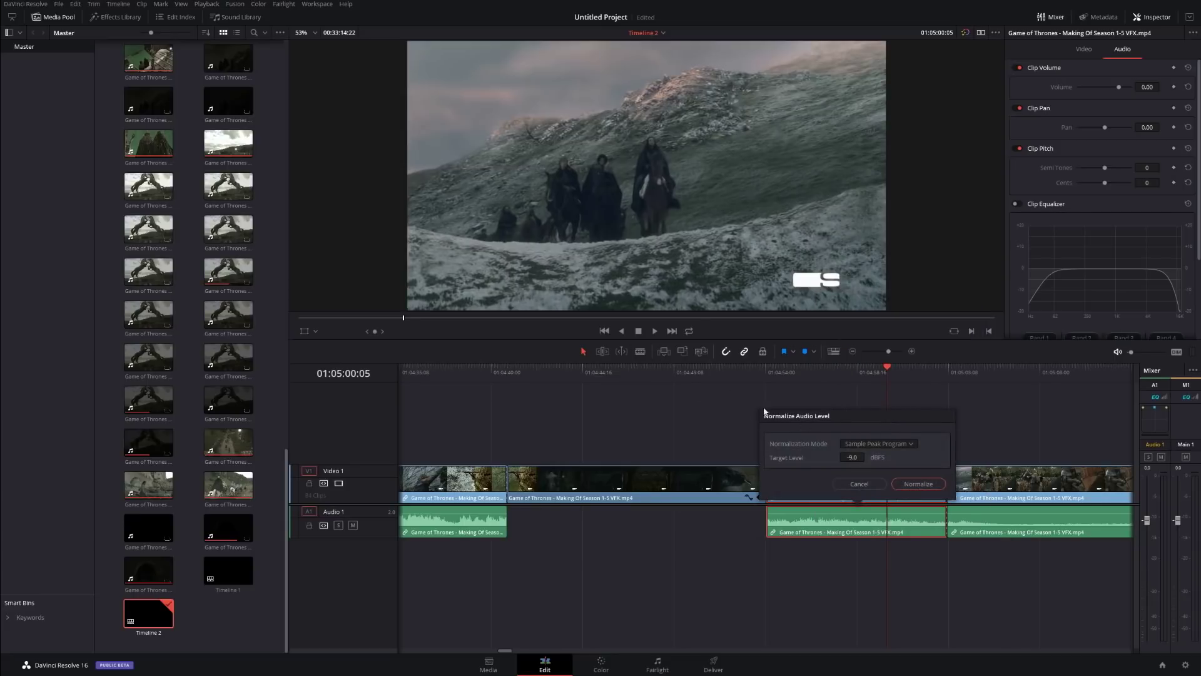
click(879, 444)
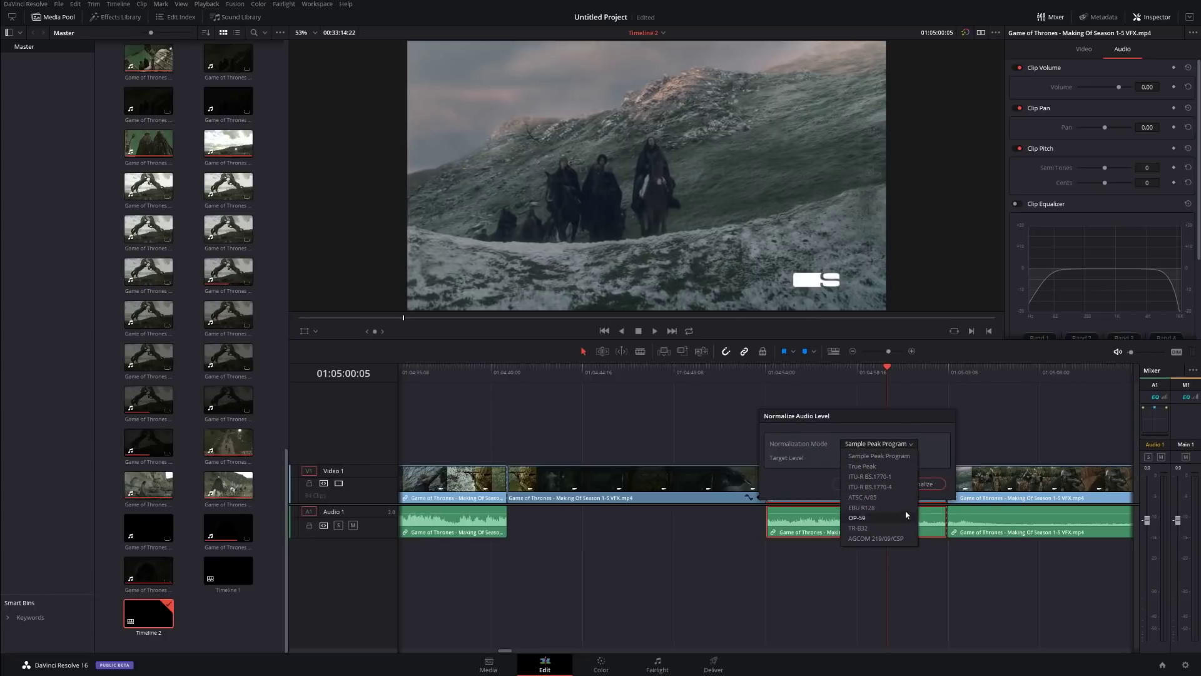
click(879, 488)
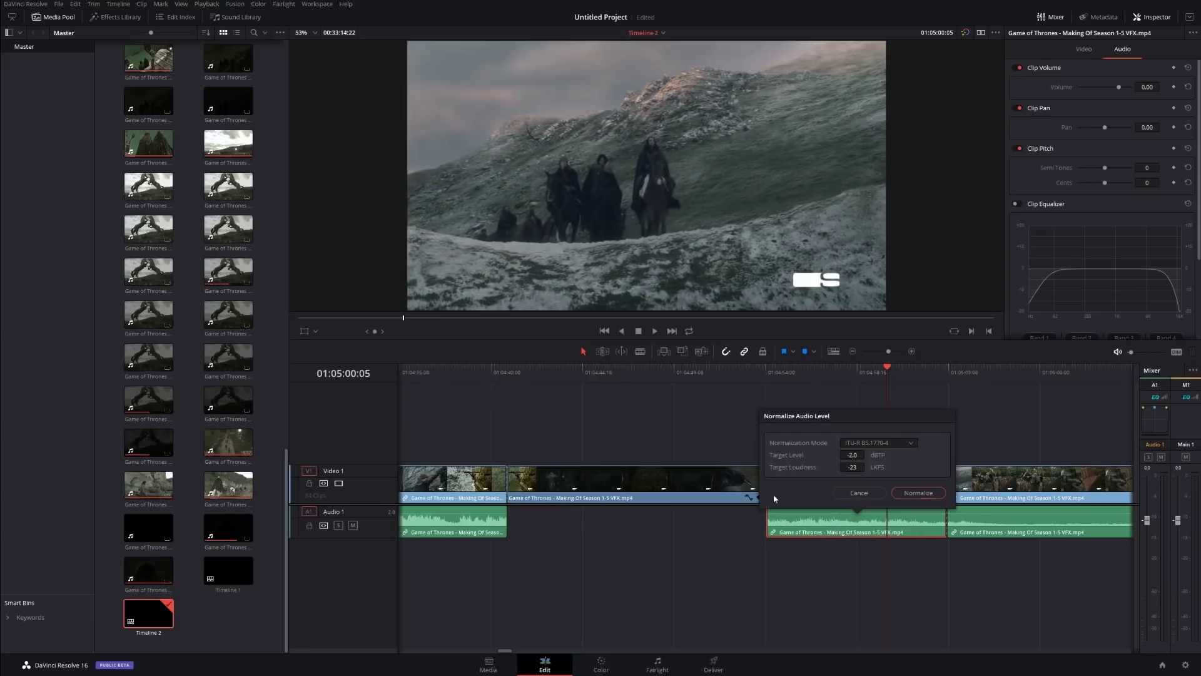
click(919, 493)
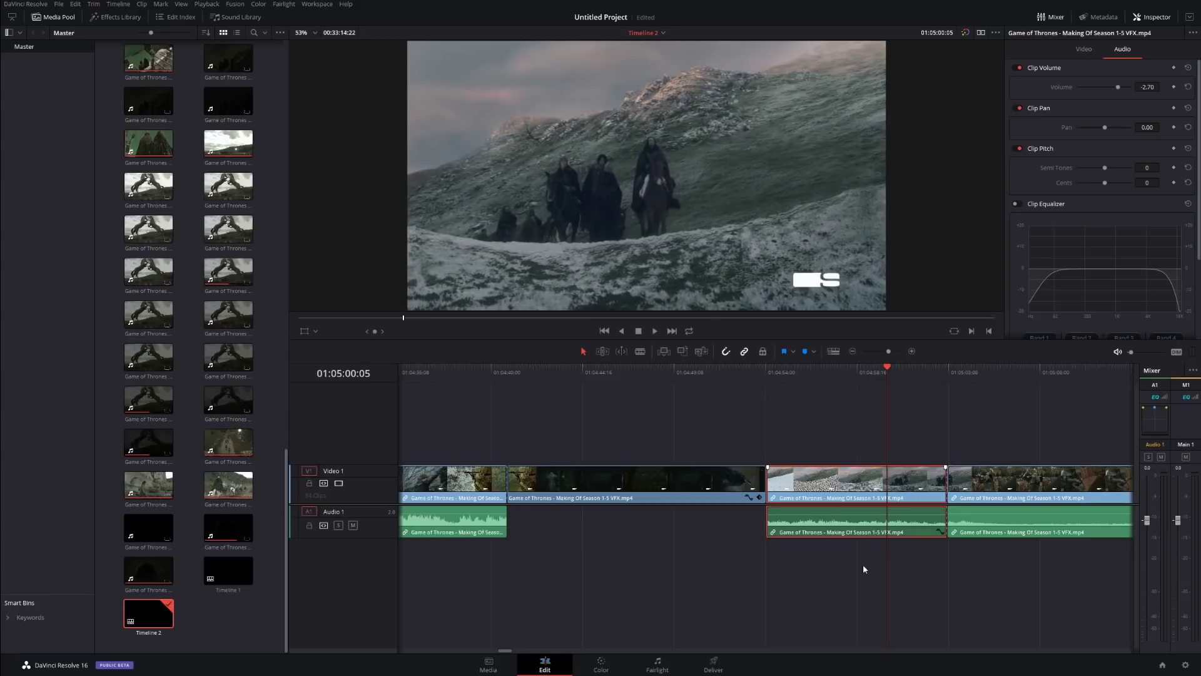
Select the two consecutive clips after the audio gap, normalize them with ITU-R BS.1770-4 at relative level, and play the result.
click(898, 590)
drag(1041, 576, 841, 511)
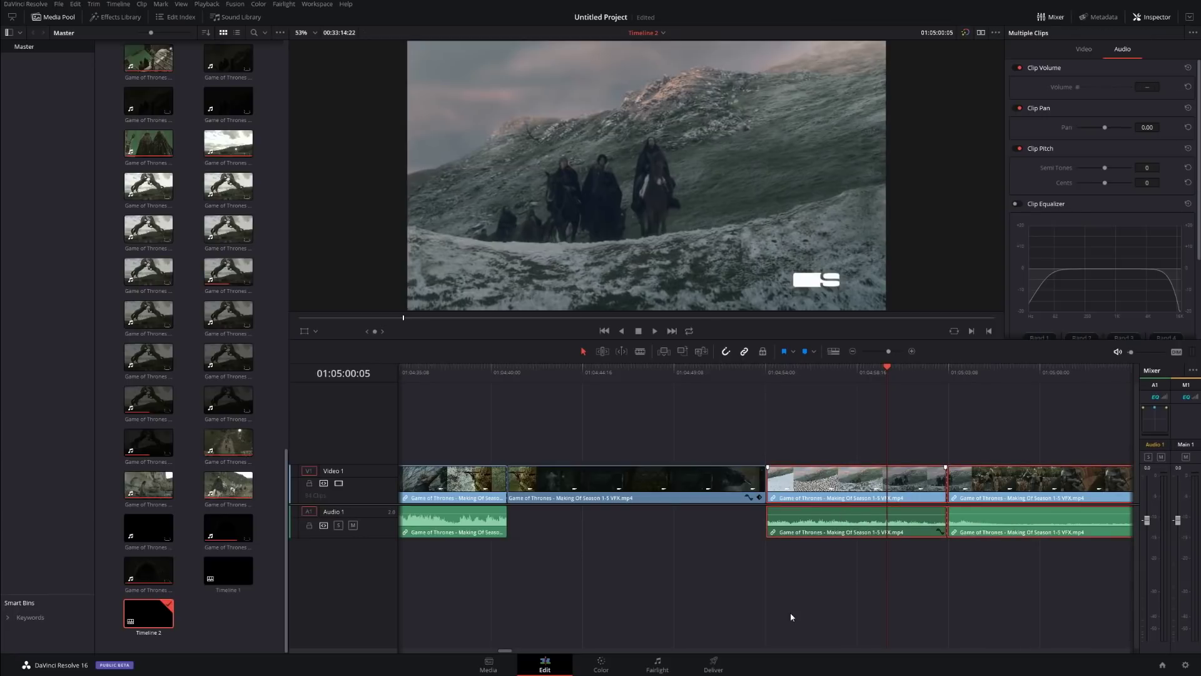
right_click(849, 527)
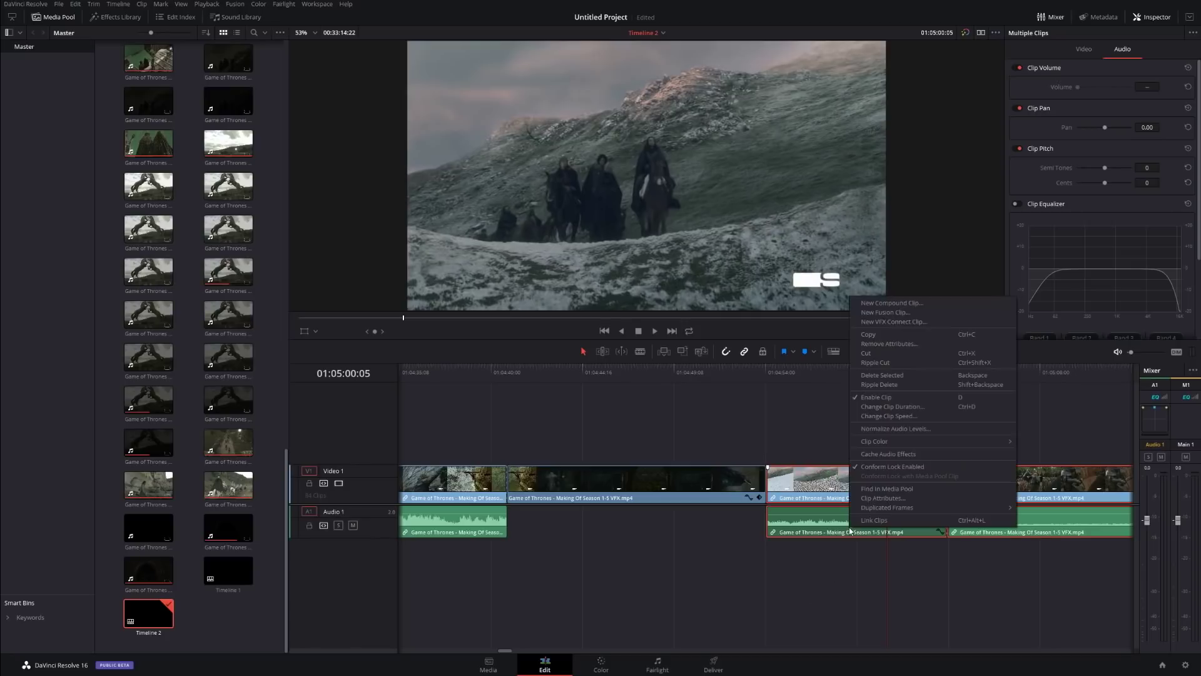
click(894, 428)
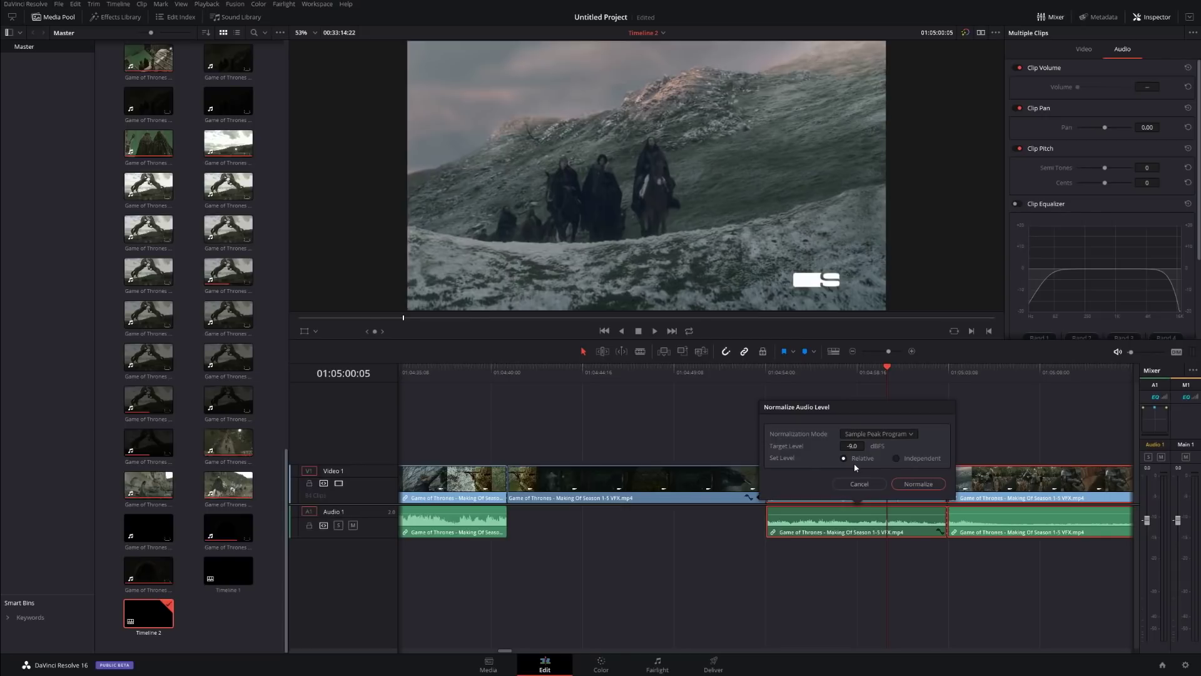
click(903, 433)
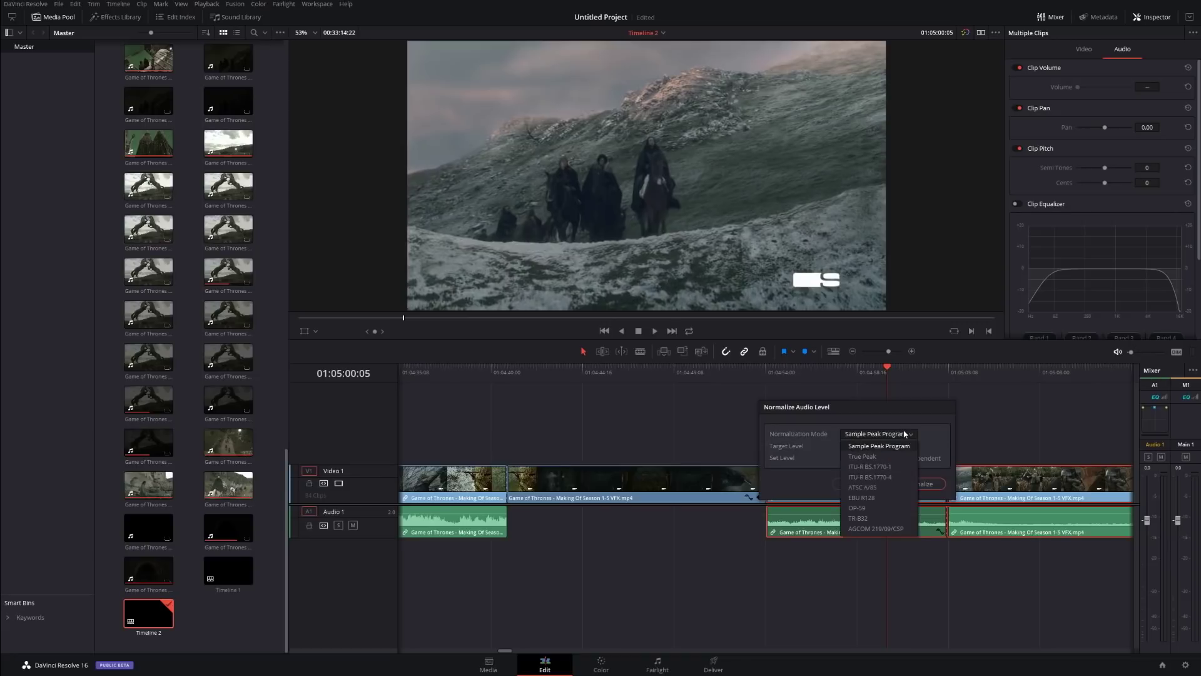
click(892, 476)
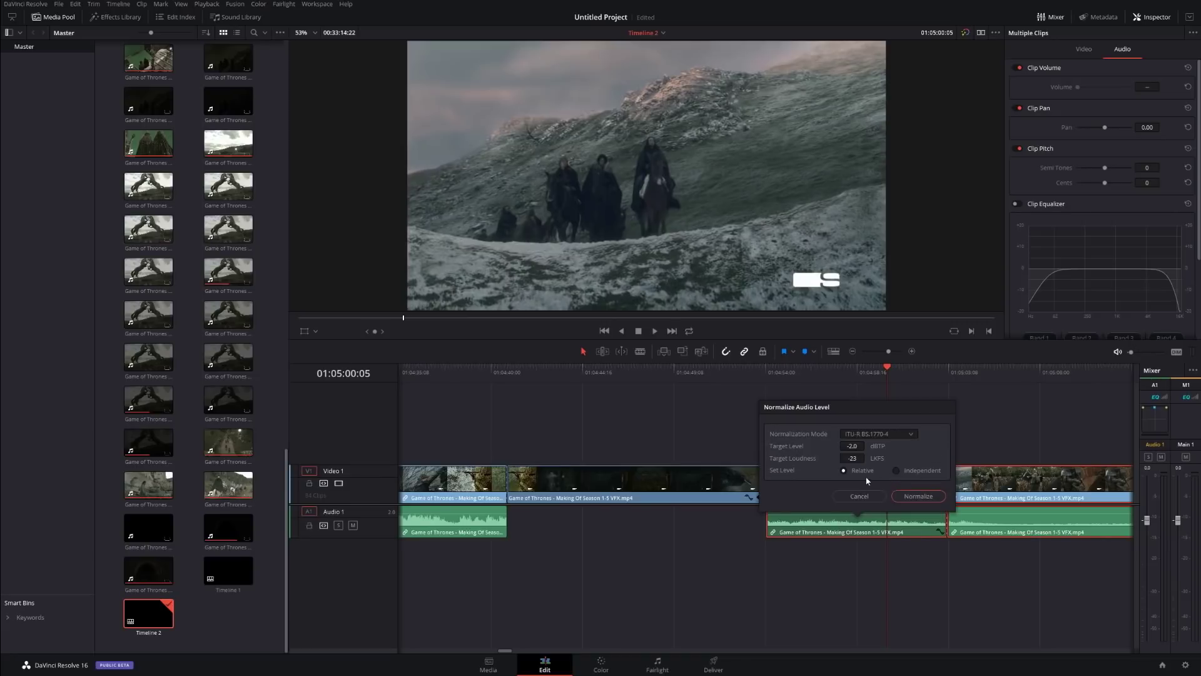
click(901, 497)
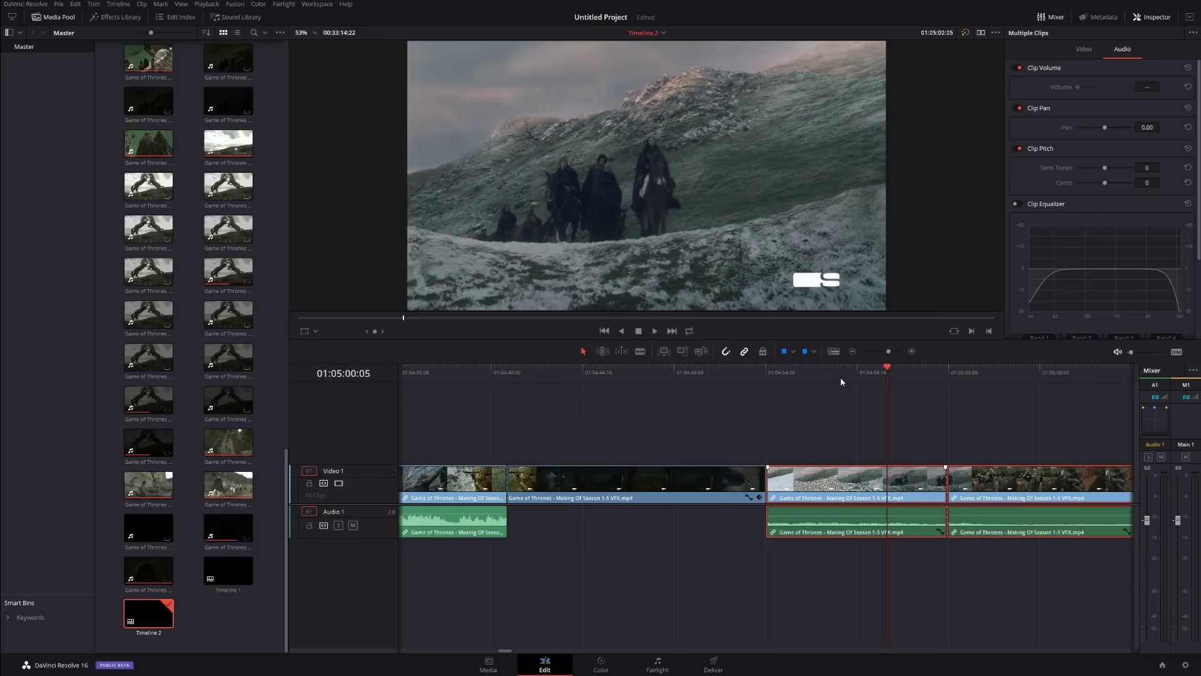
key(slash)
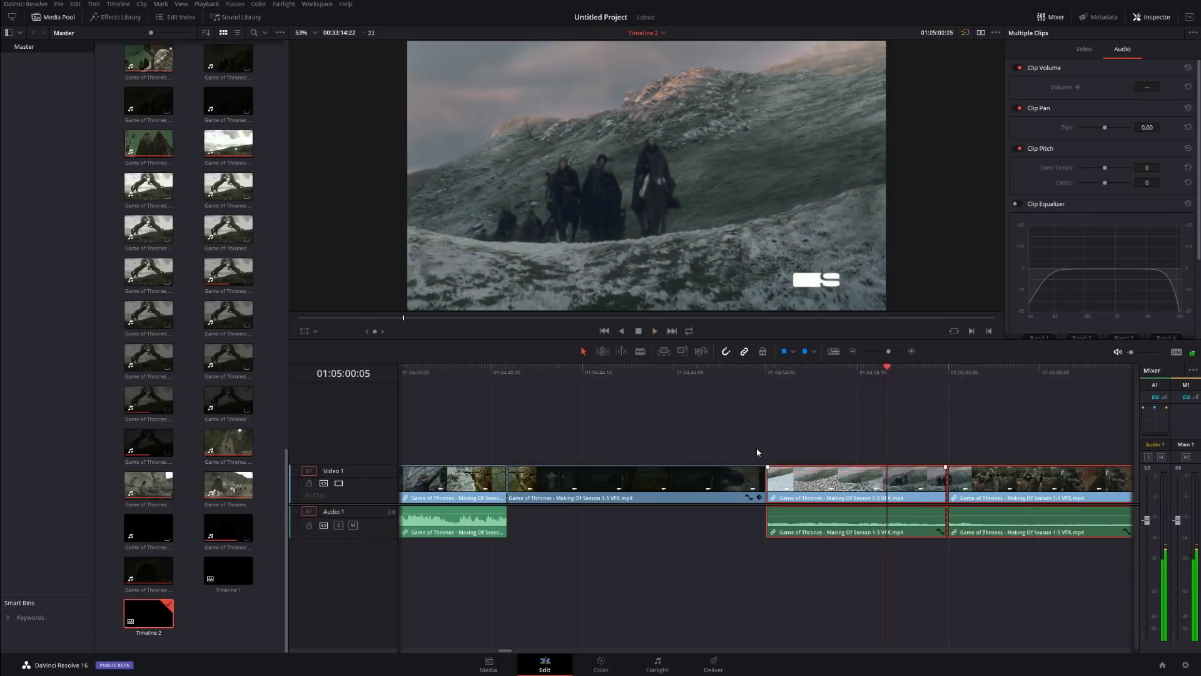
Move the playhead into the clip after the audio gap, open it on the Color page and scrub to 01:04:56:05.
click(818, 374)
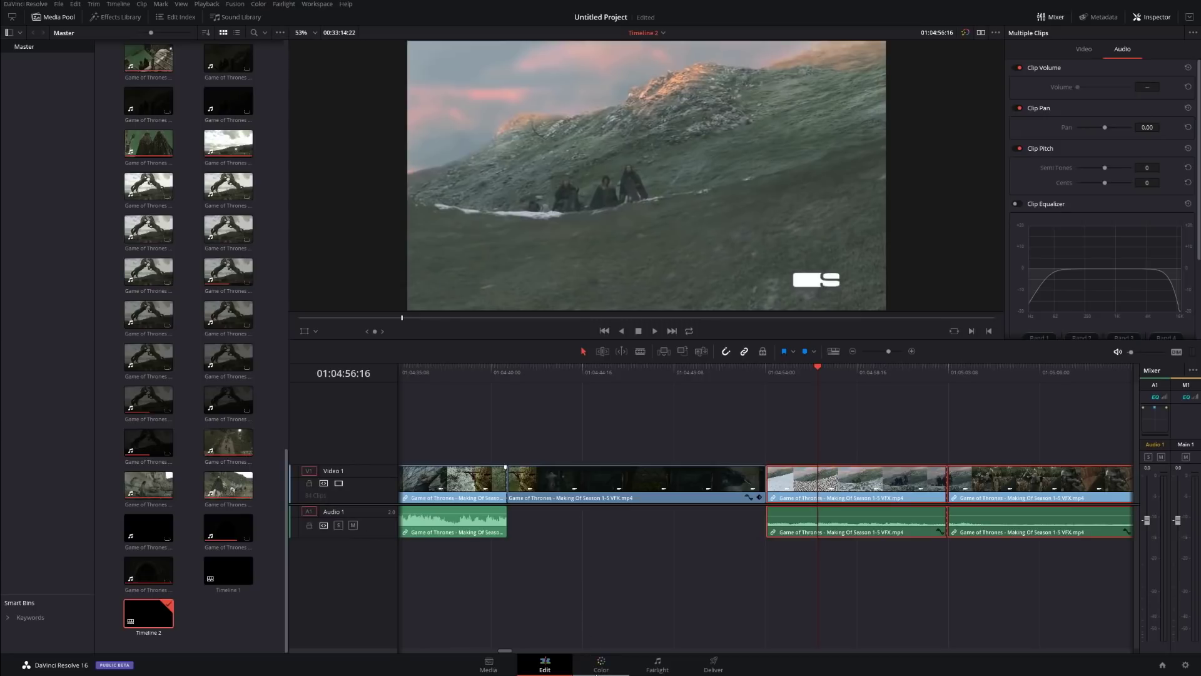
click(596, 671)
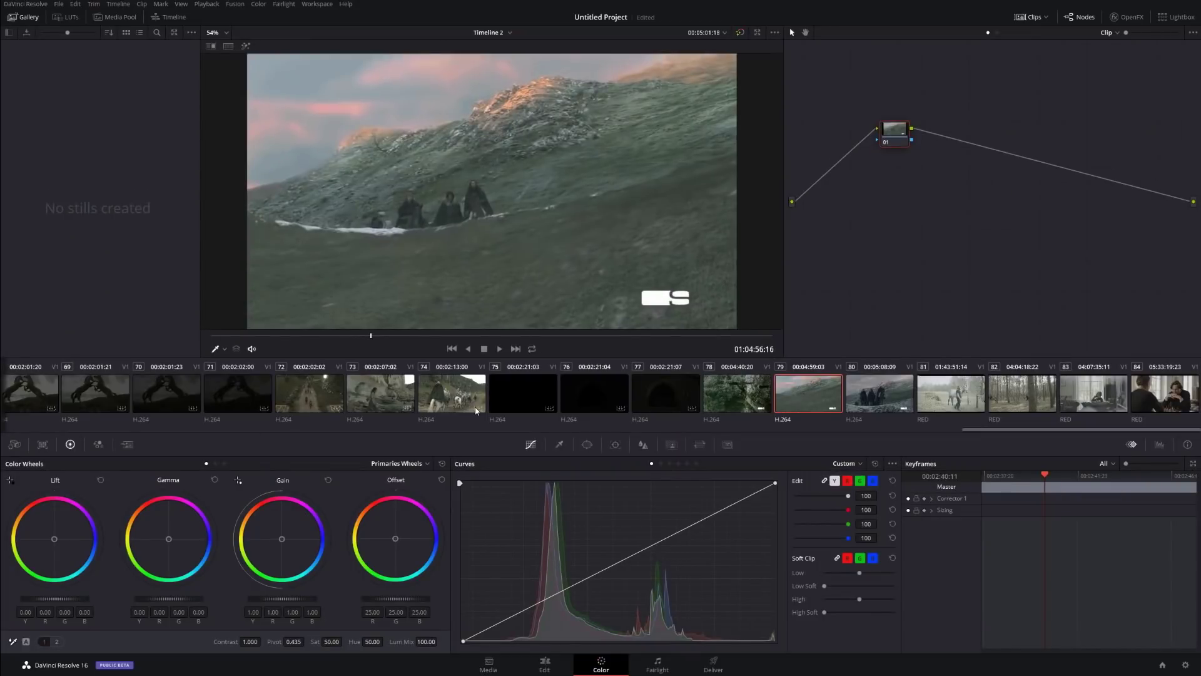
drag(253, 336, 274, 338)
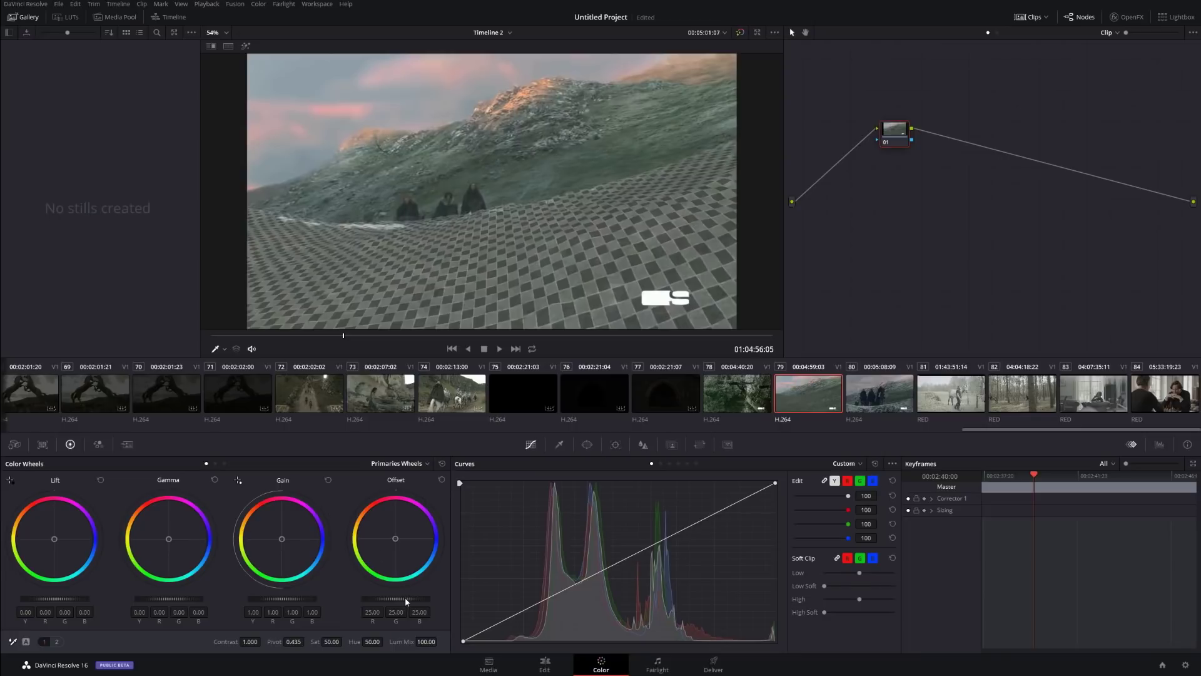
Show the Parade video scope on the Color page and look through the workspace's video scope options.
click(317, 4)
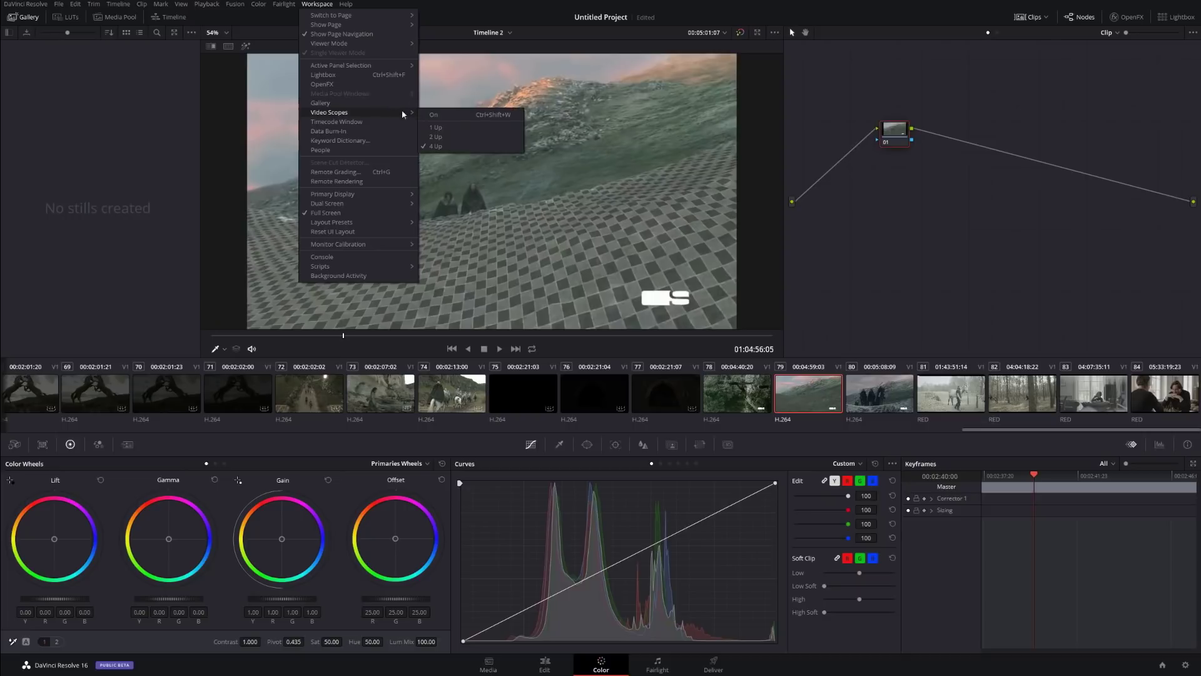
click(454, 115)
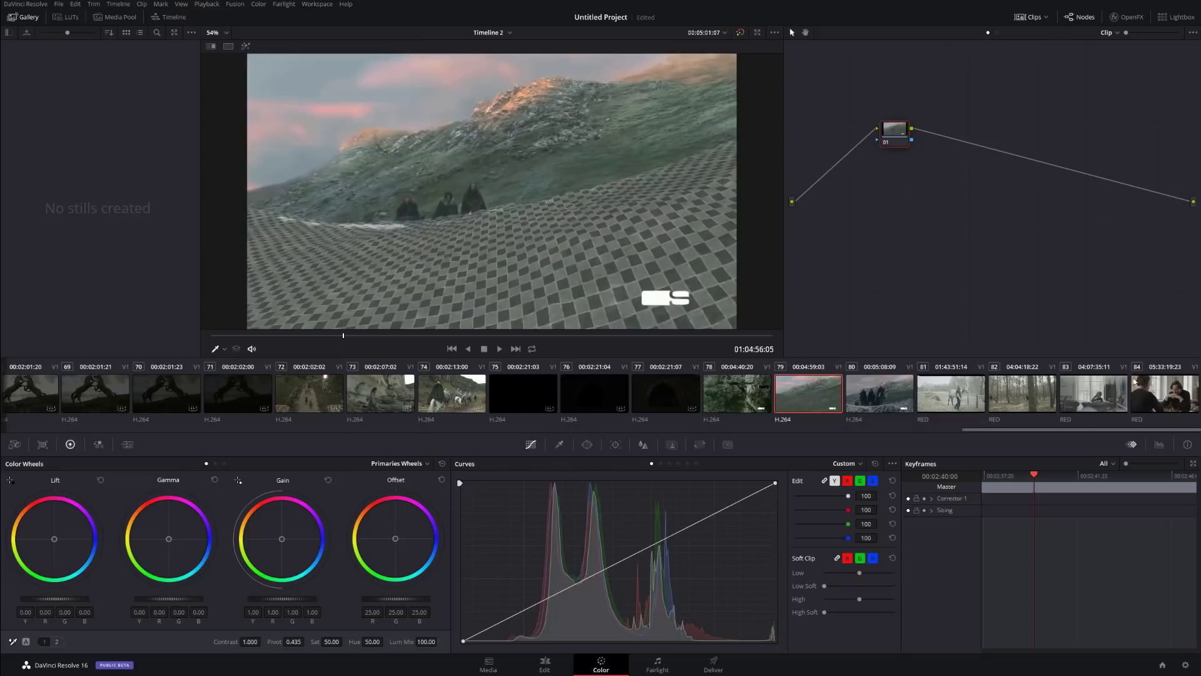
click(1159, 444)
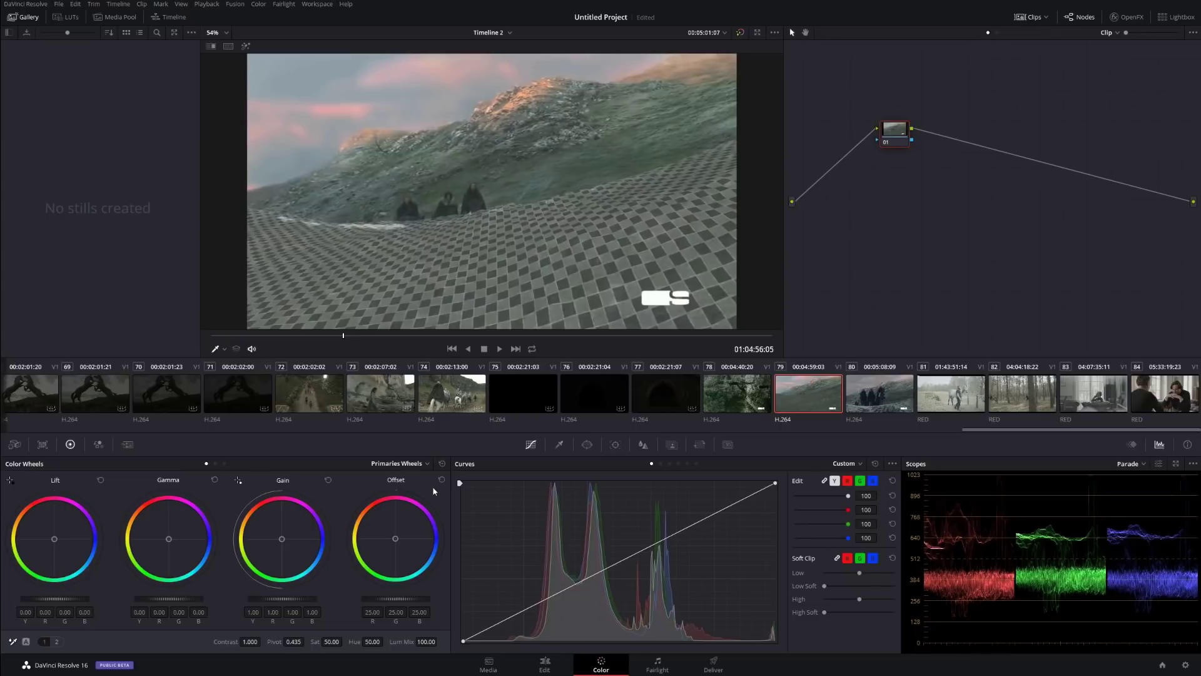
click(317, 5)
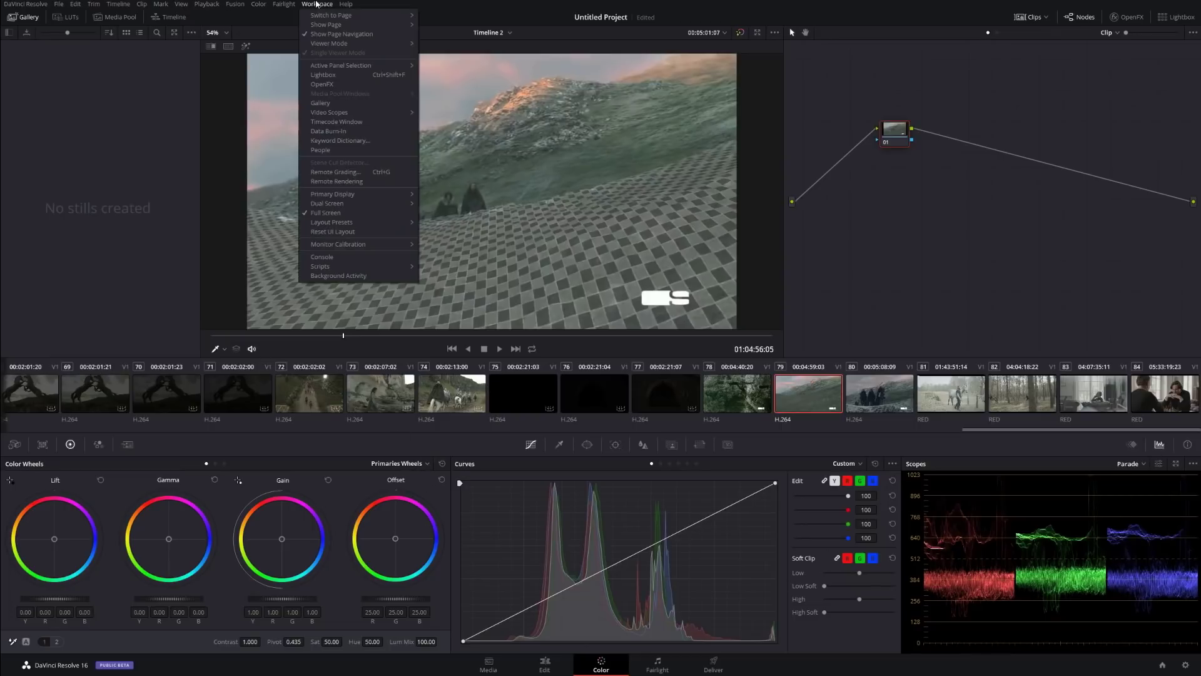
mouse_move(384, 112)
Lower the clip's offset to 14.00 on all channels and switch the color wheels to Log mode.
click(407, 605)
drag(405, 599, 87, 603)
click(397, 463)
click(397, 495)
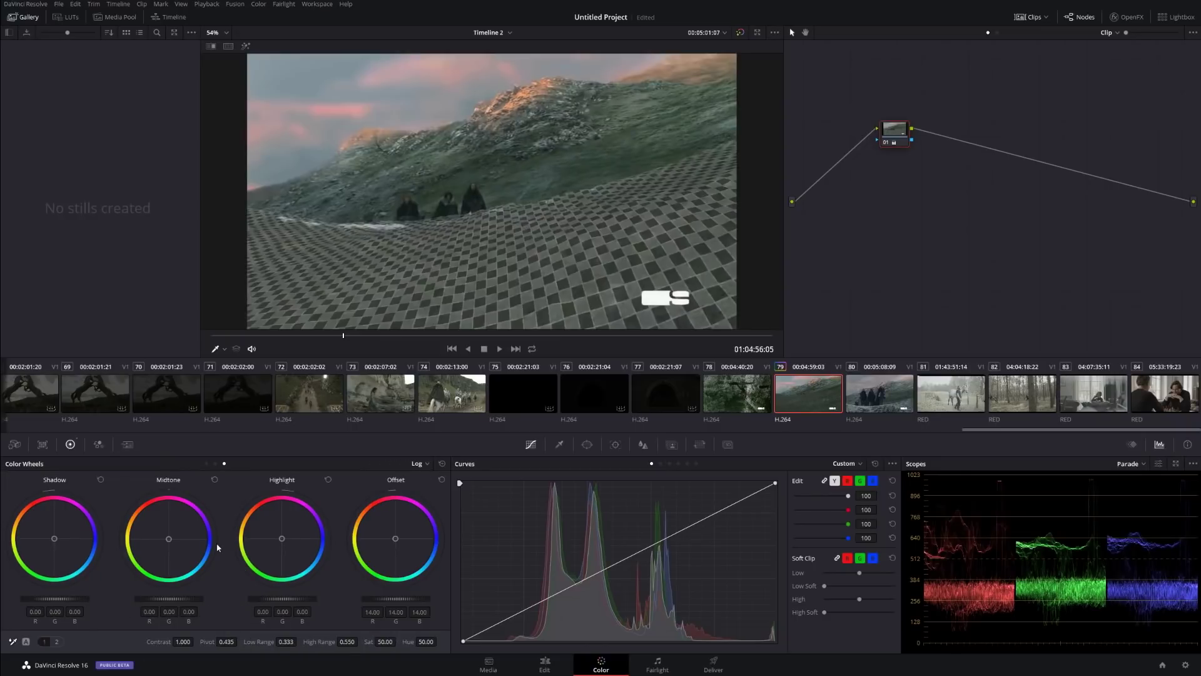
Set the shadows to -0.14 with a low range of 0.133 and the highlights to 0.80 with a high range of 0.182.
drag(54, 598, 19, 598)
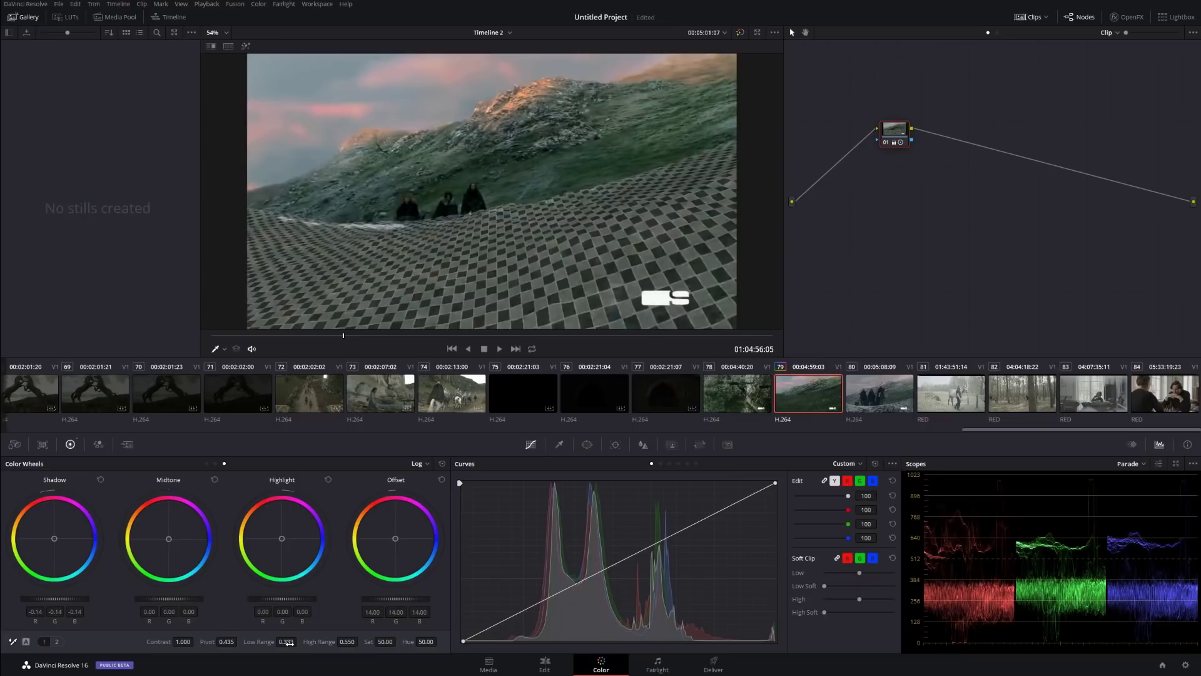
mouse_move(285, 642)
mouse_down()
mouse_move(299, 640)
mouse_move(287, 642)
mouse_up()
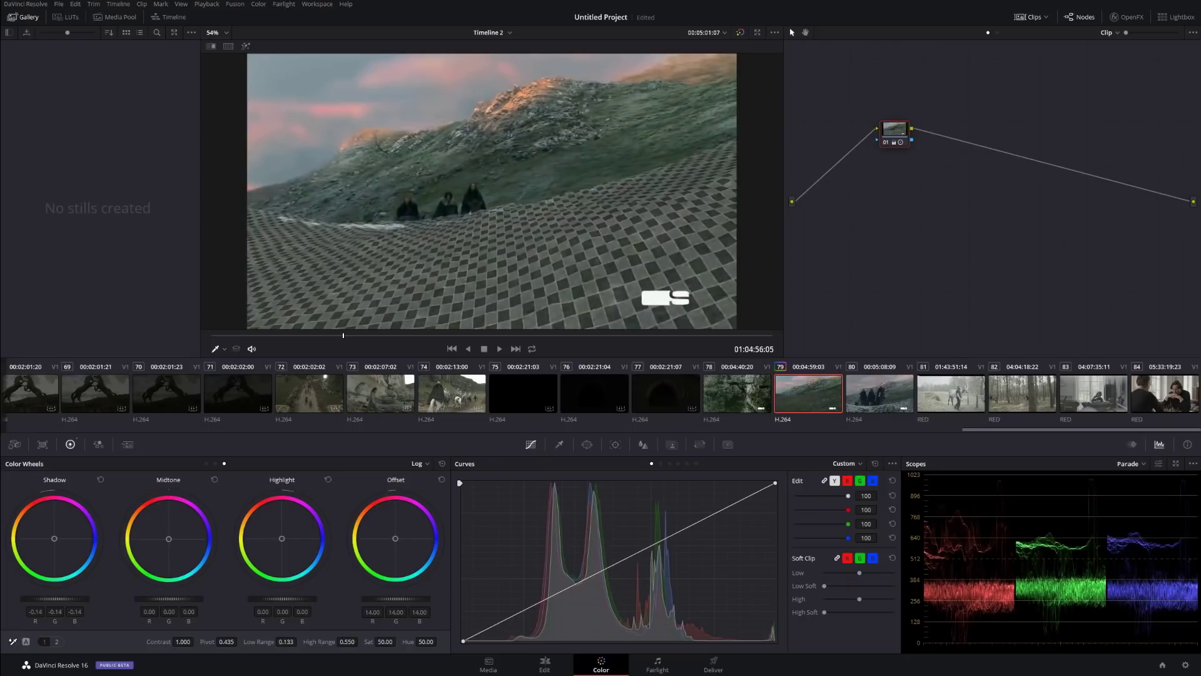
drag(284, 598, 347, 601)
mouse_move(348, 642)
mouse_down()
mouse_move(337, 642)
mouse_move(362, 641)
mouse_up()
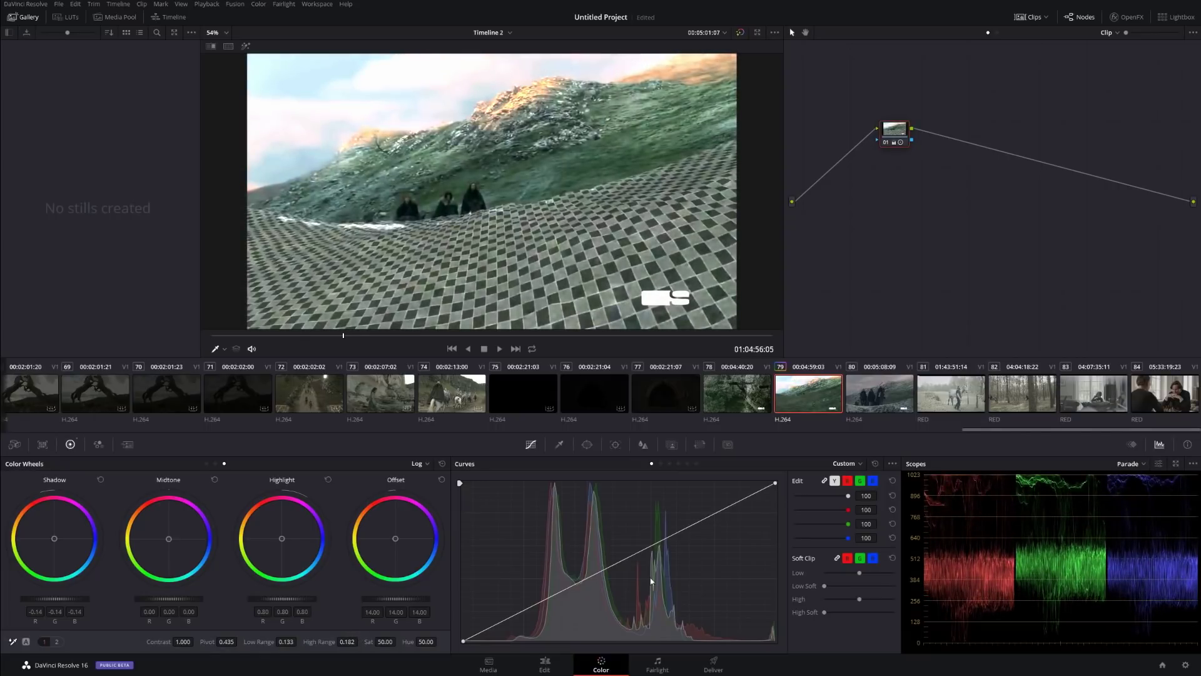
Nudge the custom curve's black point, reset the color wheel adjustments and list the available curve types.
drag(463, 642, 465, 641)
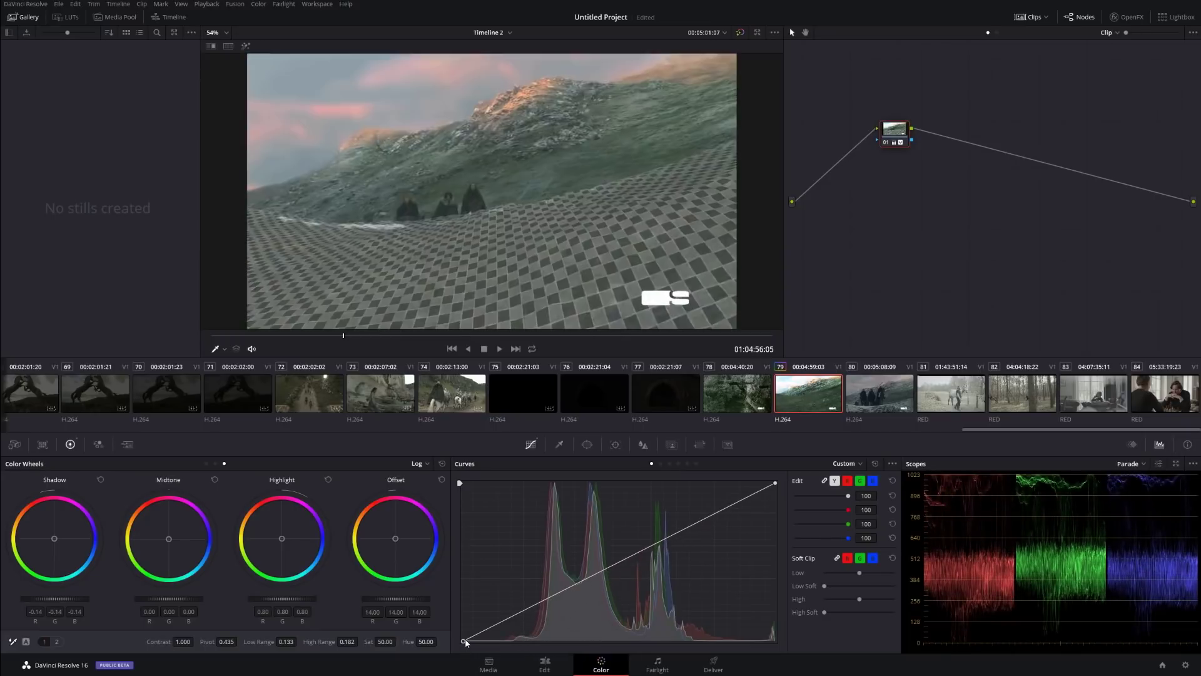
key(shift+Home)
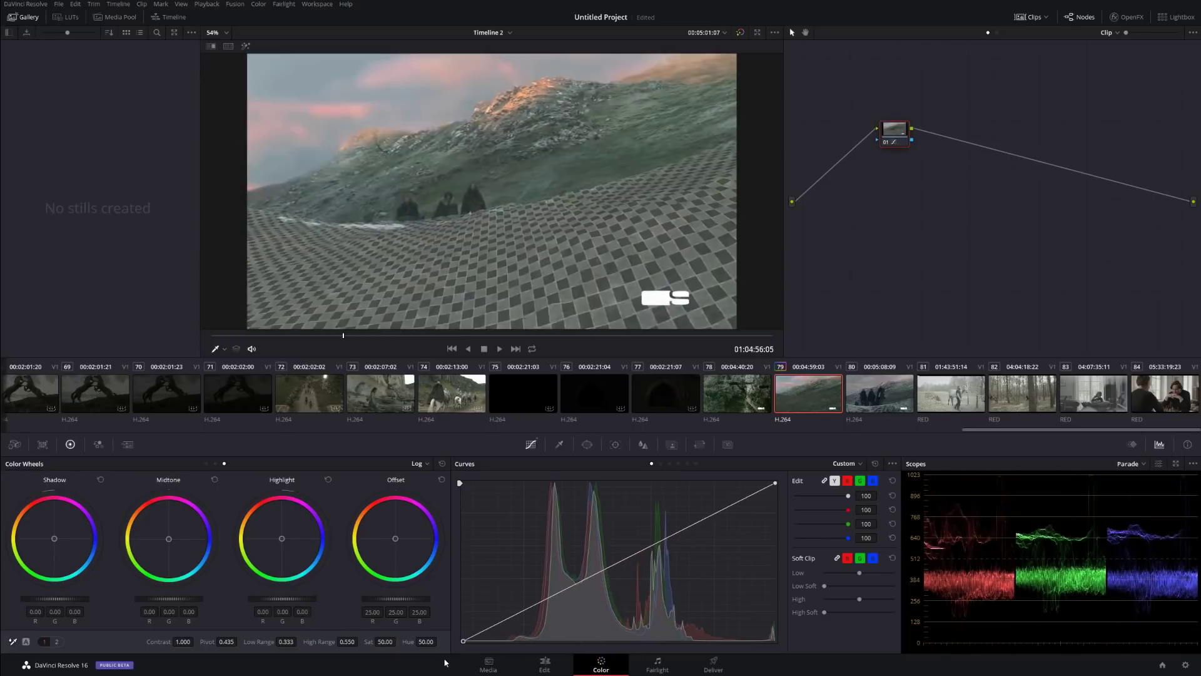
click(847, 464)
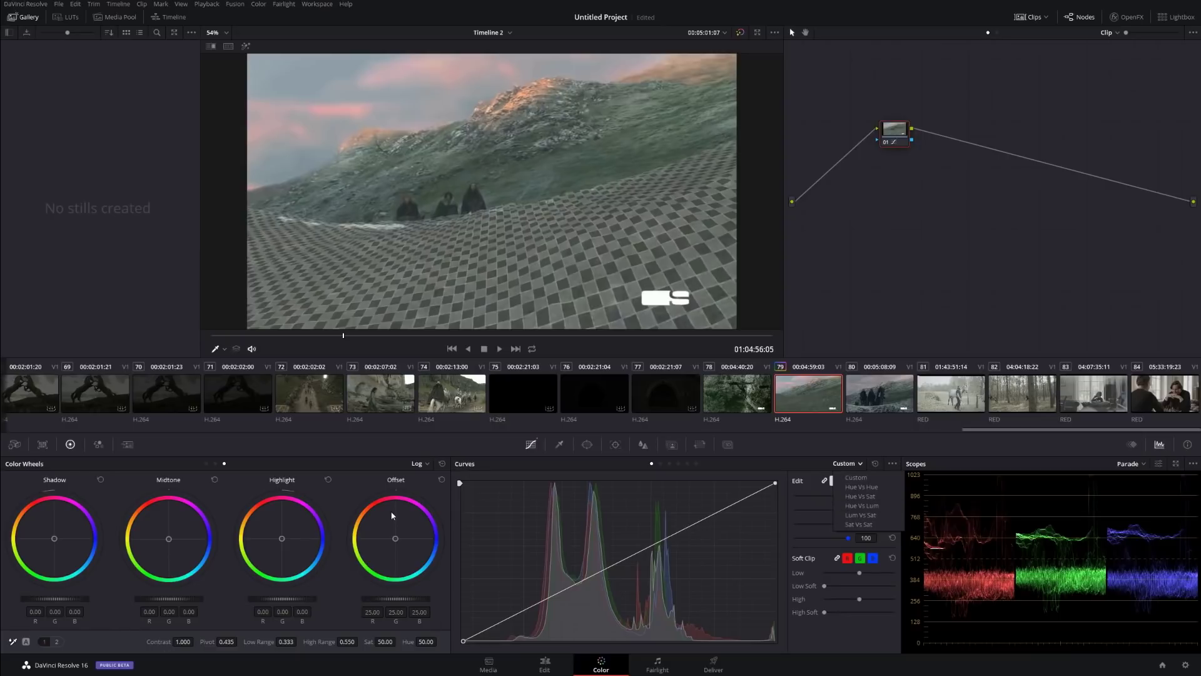
Set RED clip 84's Camera Raw decoding to Clip with IPP2 color science, and look through the color spaces, keeping REDWideGamutRGB.
click(15, 445)
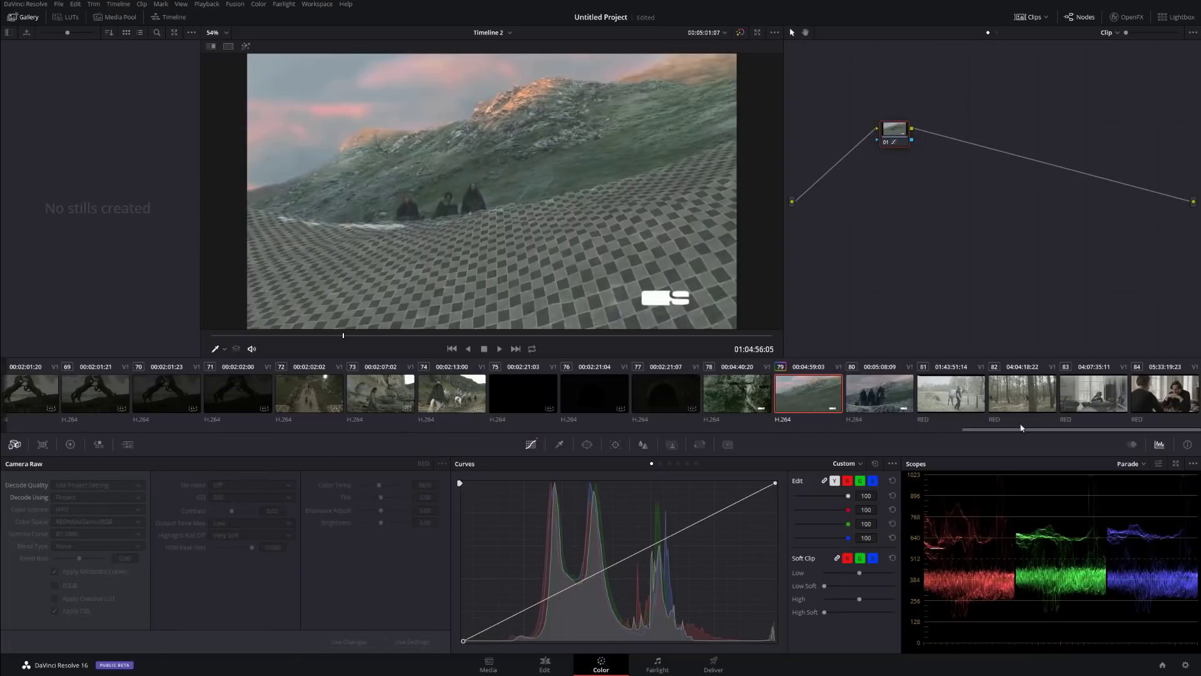
click(1182, 389)
click(82, 497)
click(65, 533)
click(66, 510)
click(85, 533)
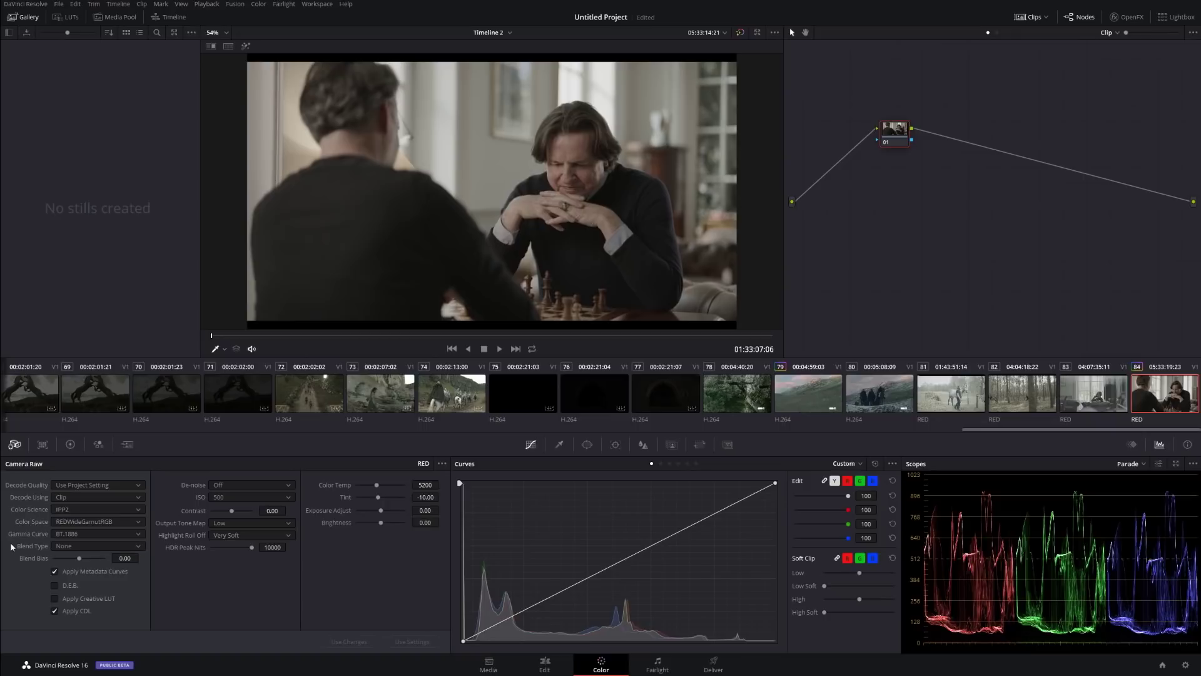
click(81, 521)
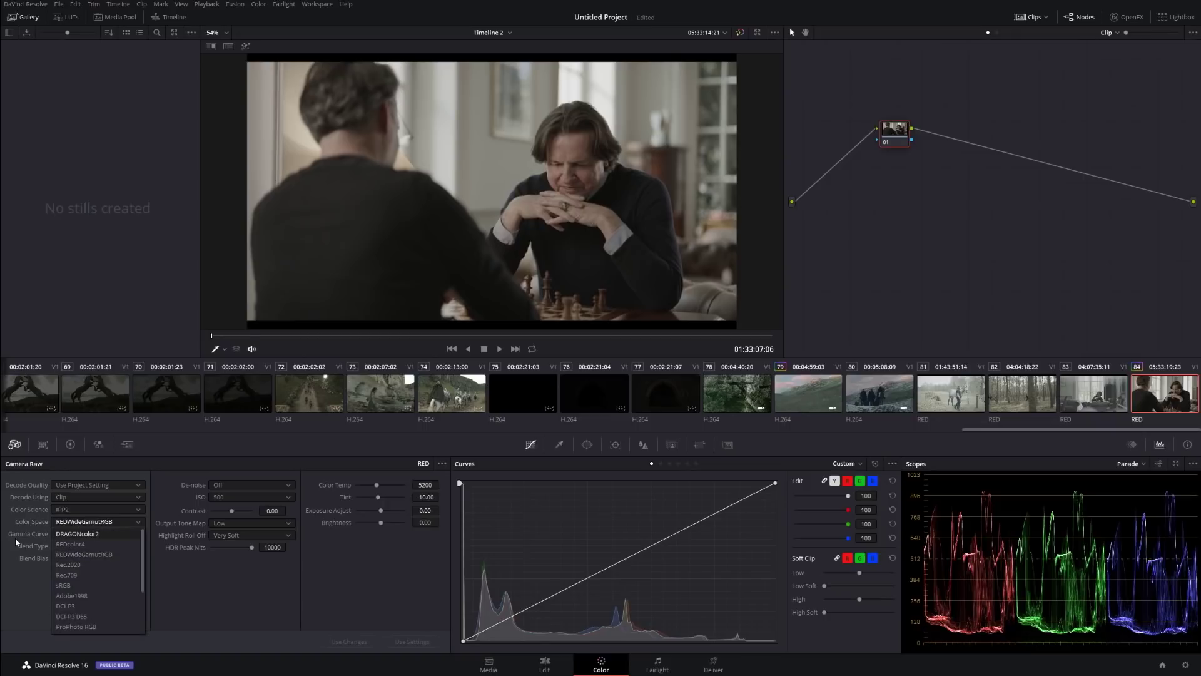
click(2, 591)
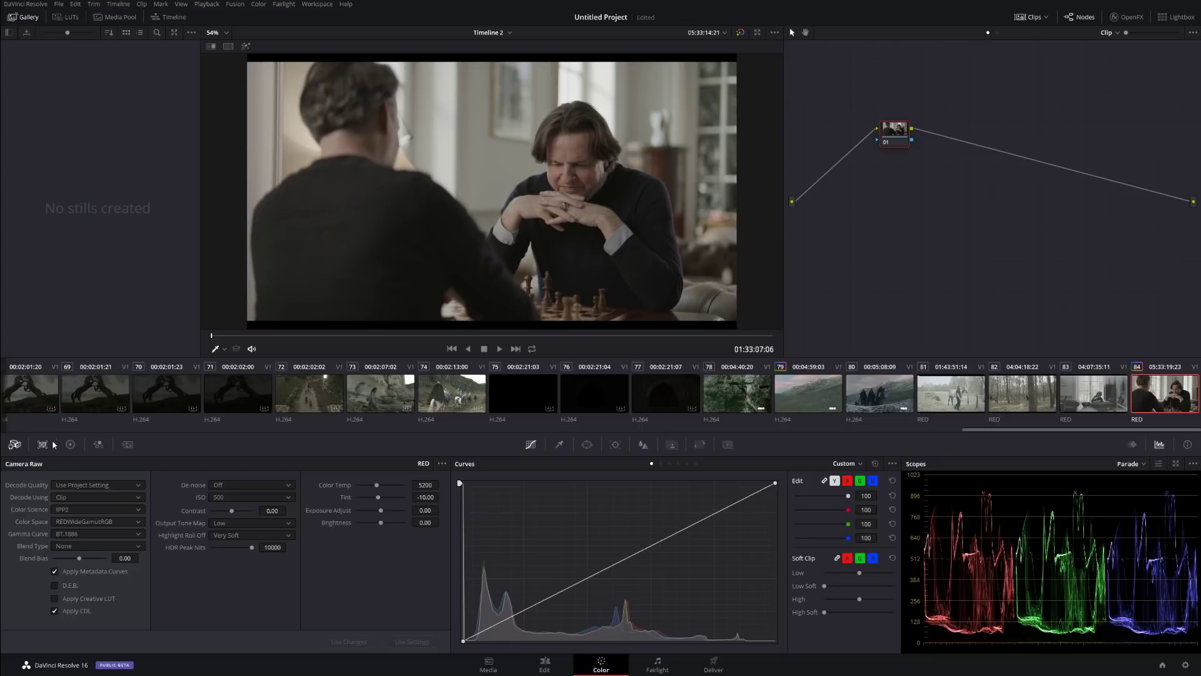
Set the chess clip's temporal noise reduction to 1 frame with the Better motion estimation type.
click(127, 444)
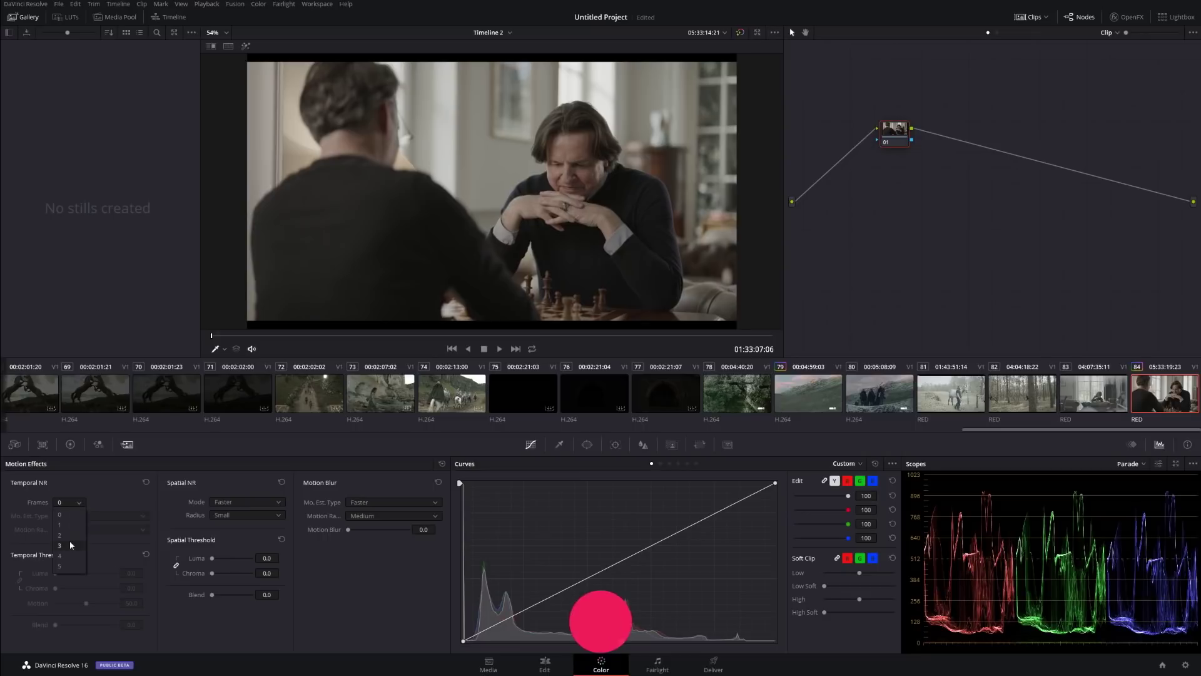
click(66, 524)
click(88, 513)
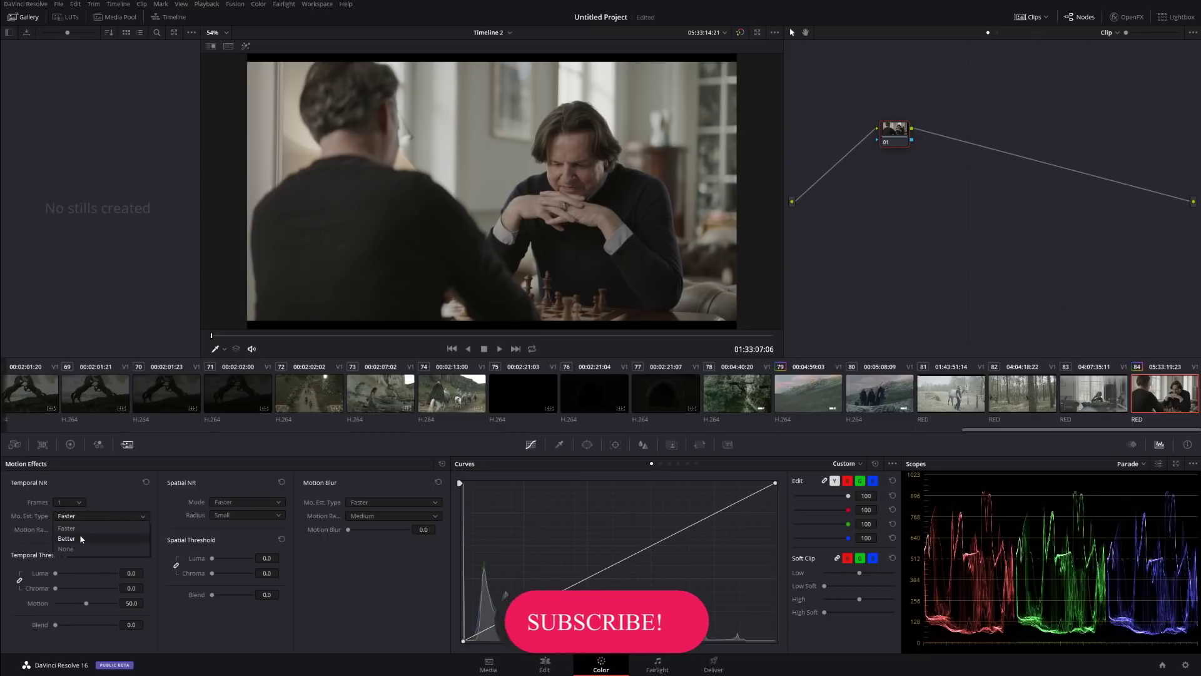
click(72, 535)
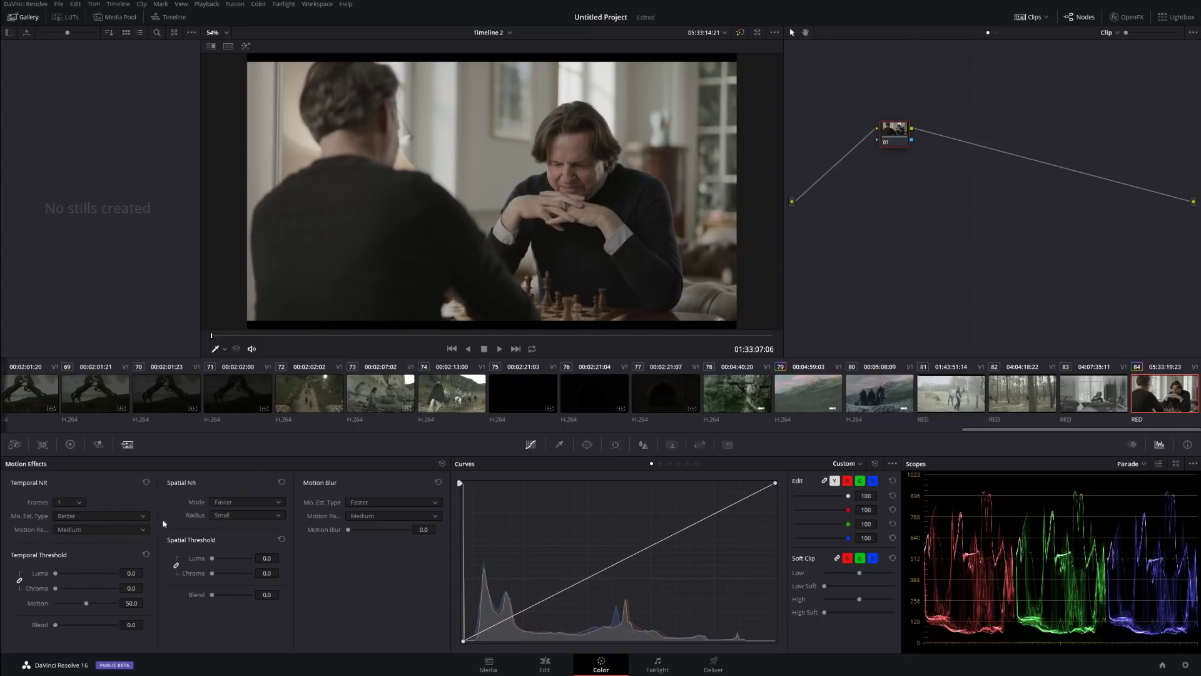
Make the chess clip monochrome in the RGB Mixer and lower the green output's green level to -0.87.
click(99, 445)
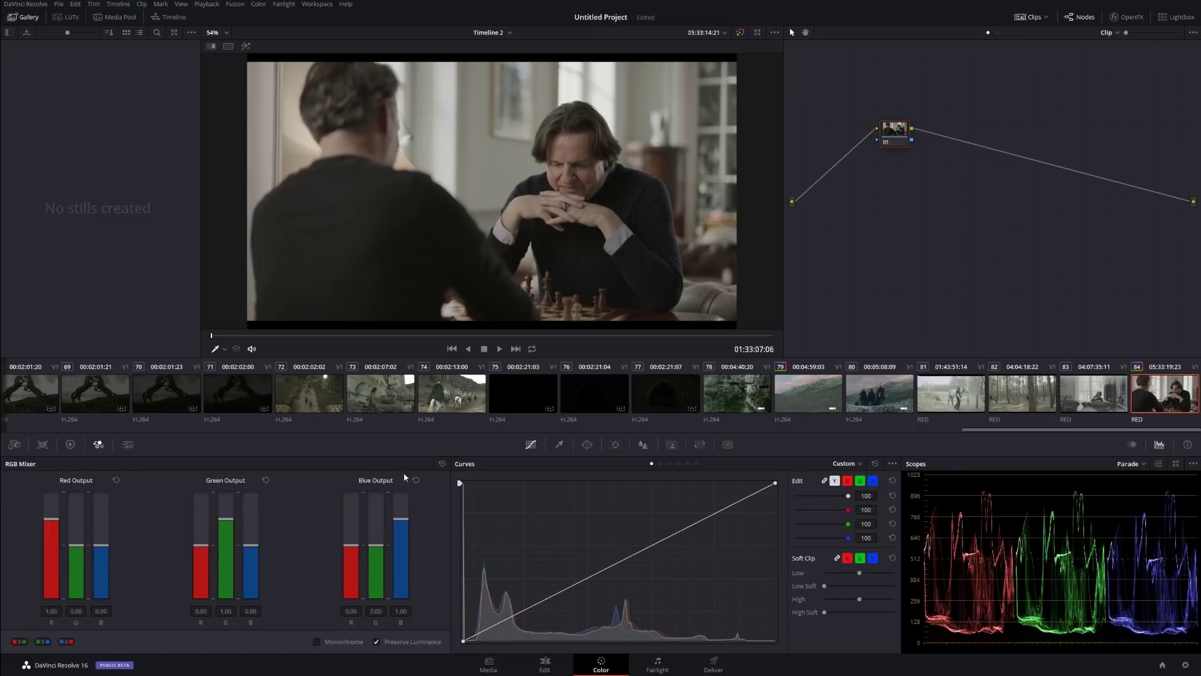
click(318, 642)
drag(223, 529, 204, 568)
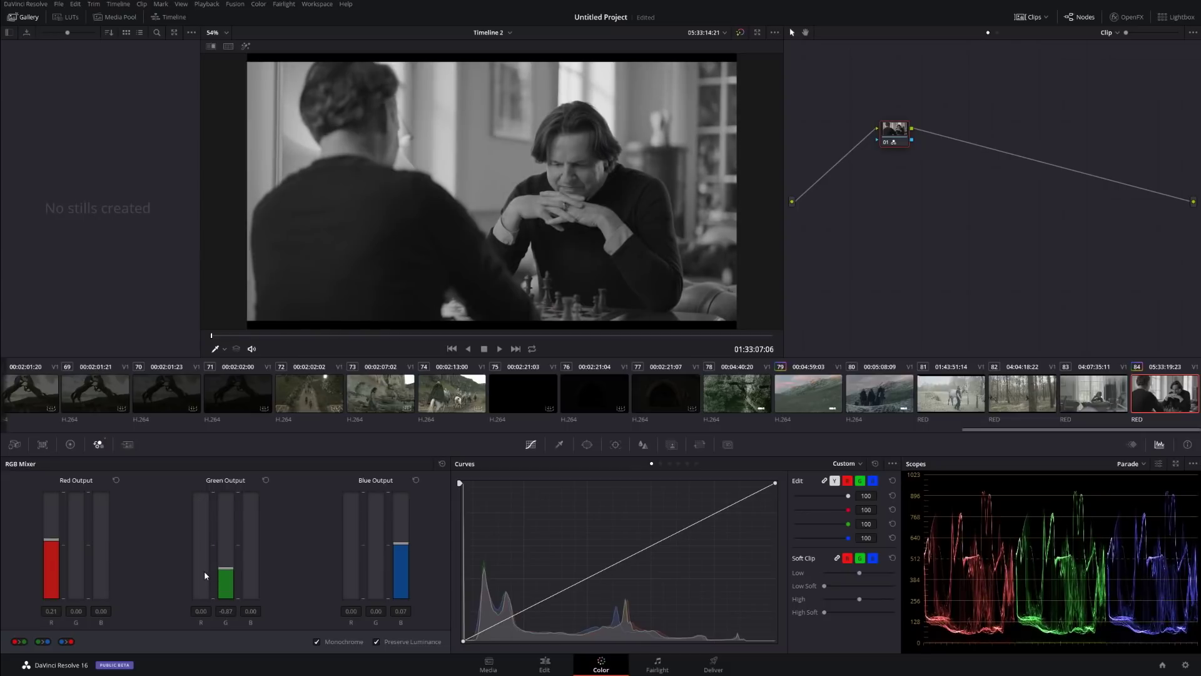
Clear the chess clip's monochrome RGB Mixer adjustments and display the color wheels with the HSL Qualifier.
click(442, 463)
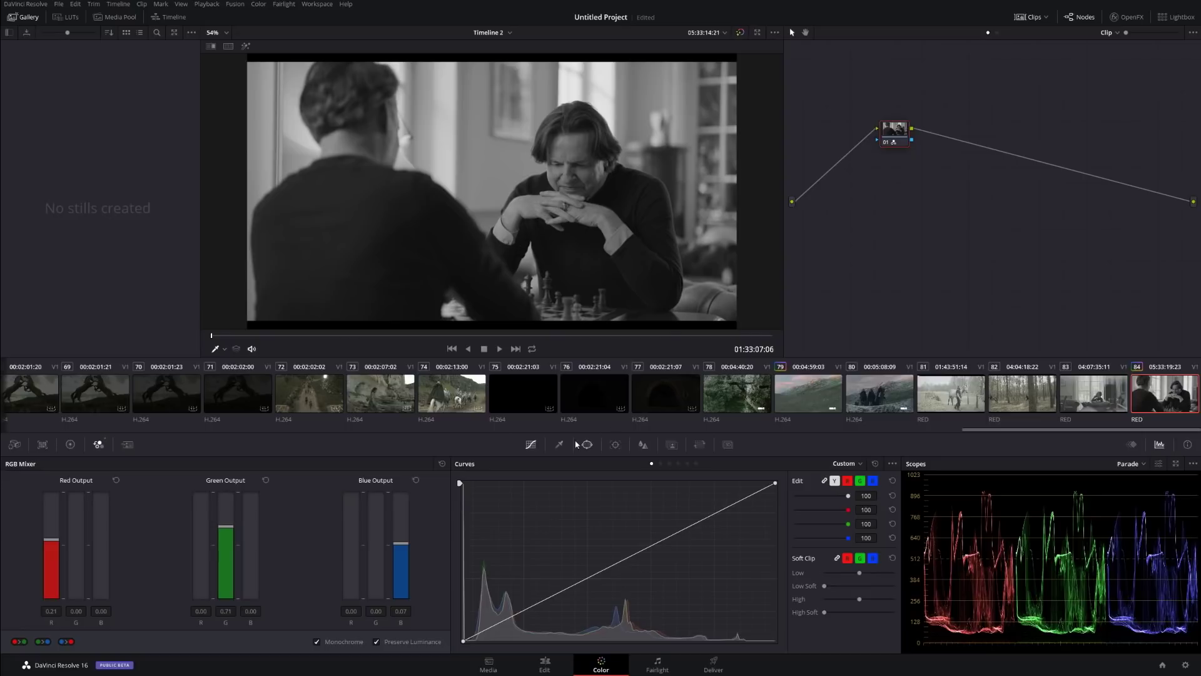
click(70, 445)
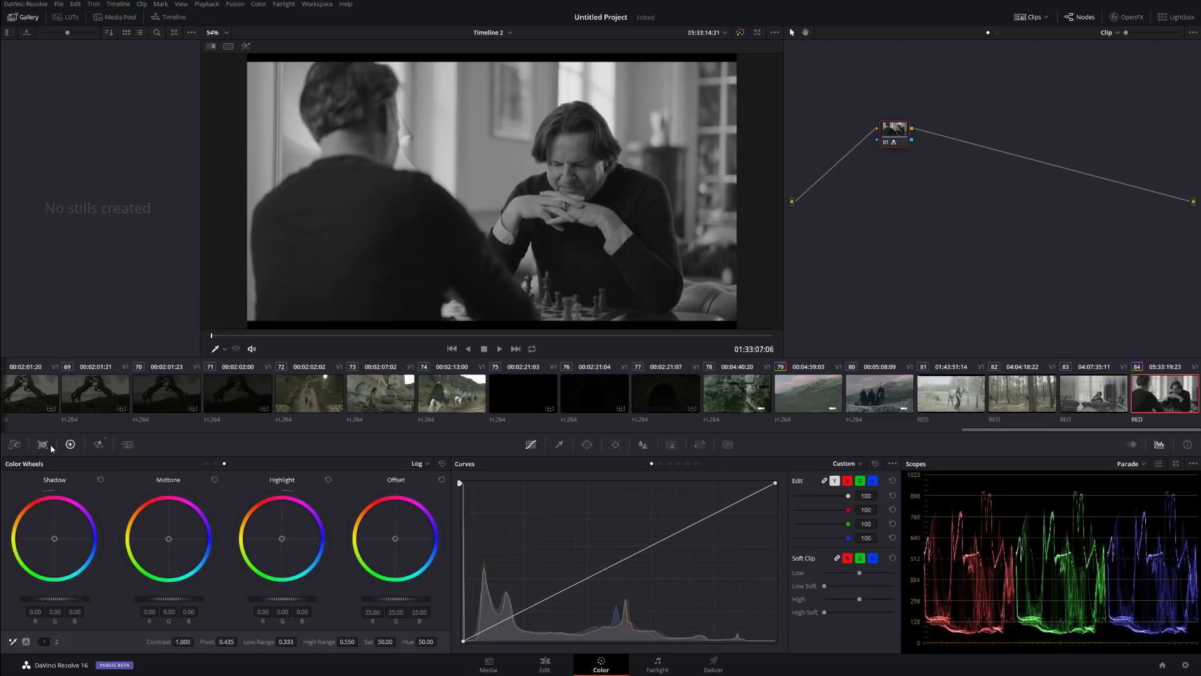
click(560, 444)
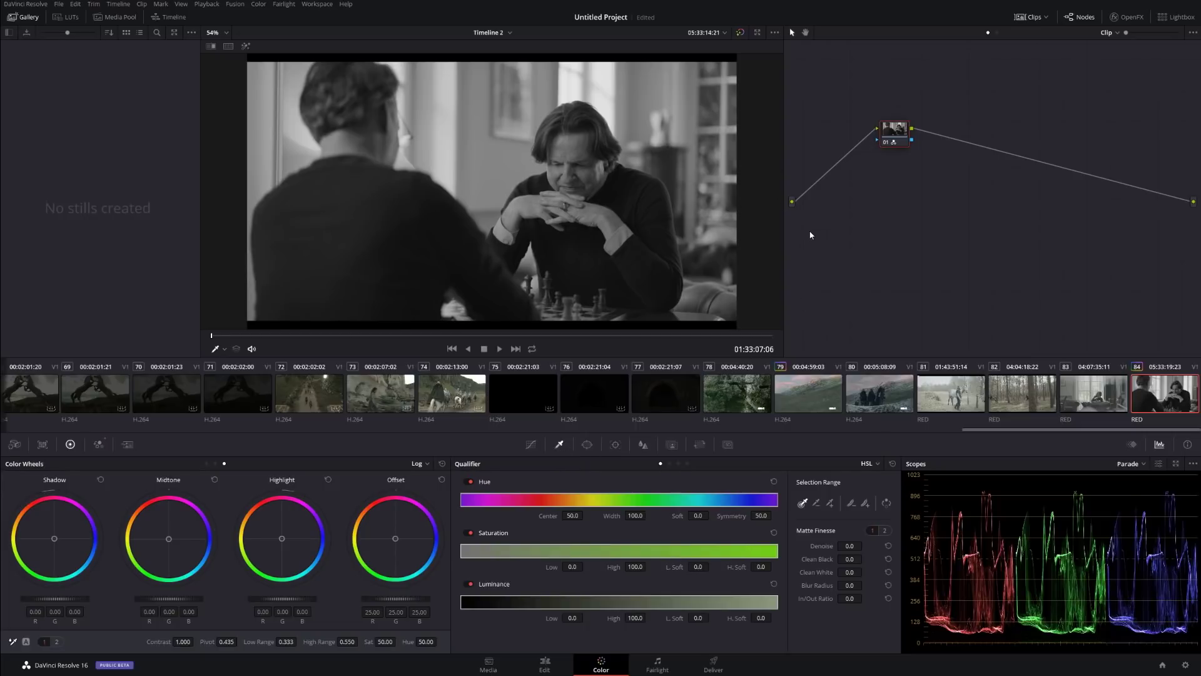
key(ctrl+z)
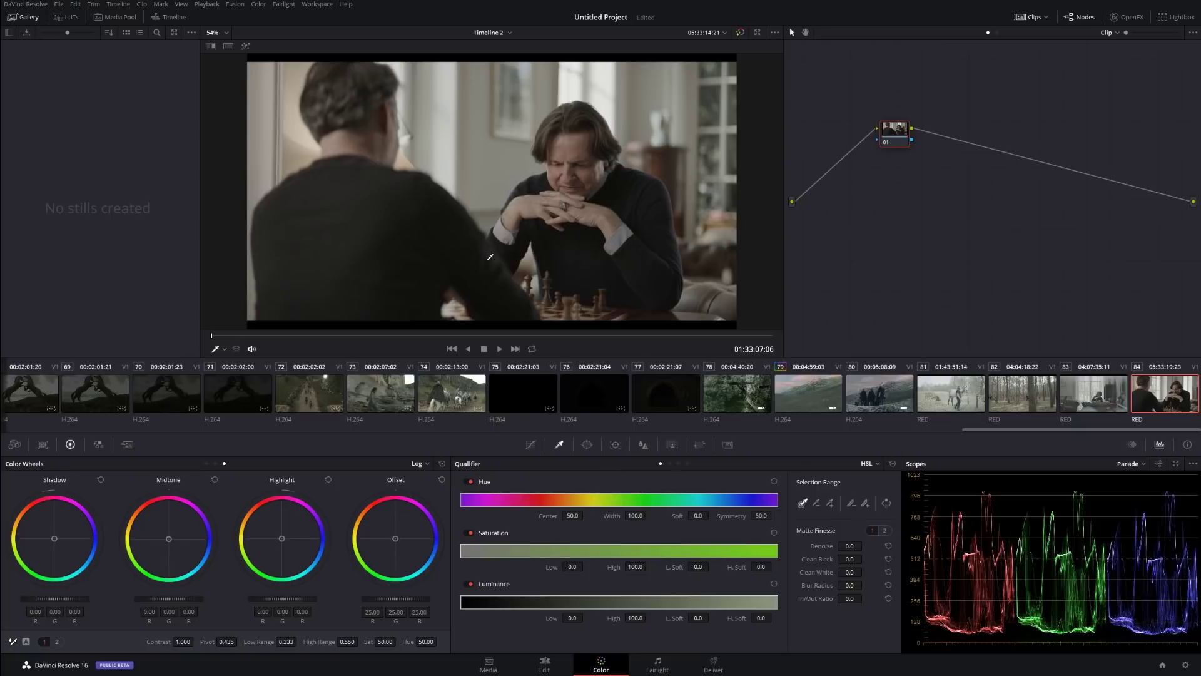
Qualify the facing chess player's skin tone with a hue width of 16.5 and raise its saturation to 75.60, checking the selection with Highlight.
click(569, 143)
key(shift+h)
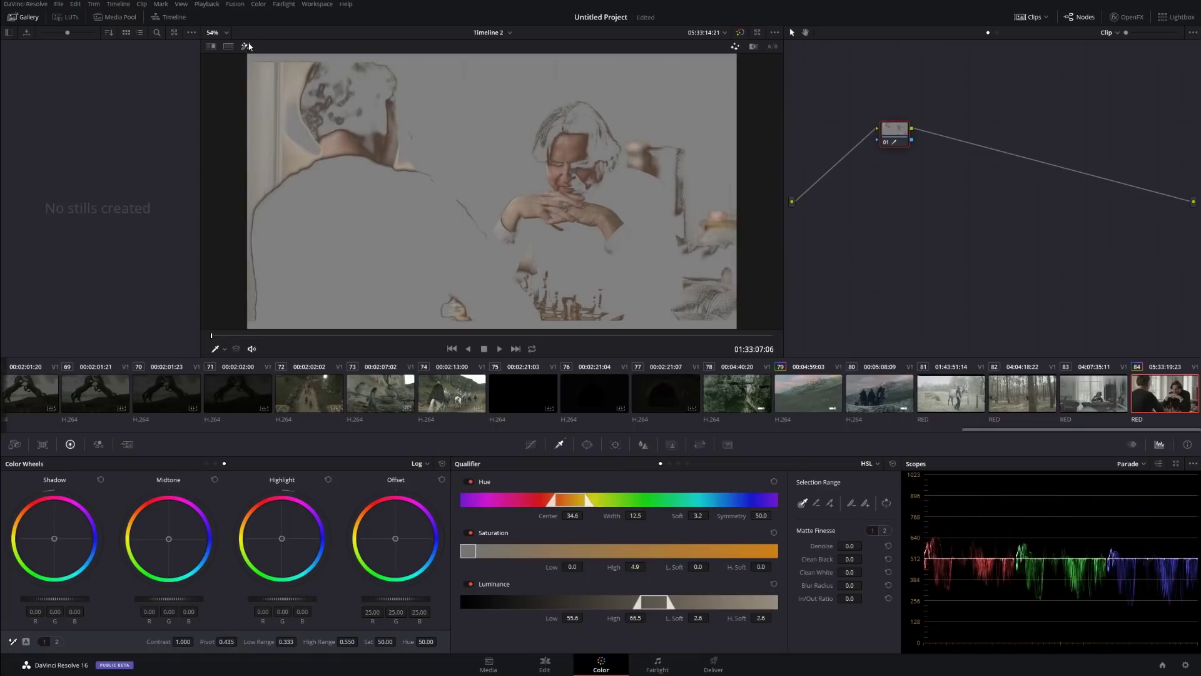
drag(635, 515, 634, 515)
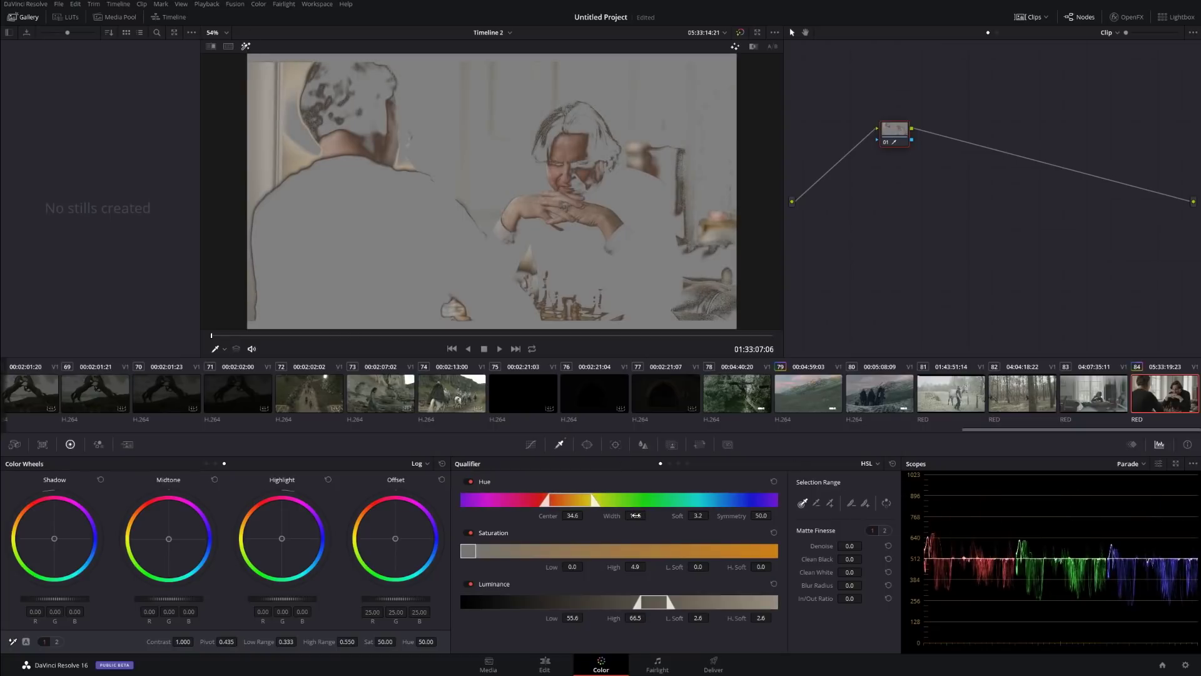
key(space)
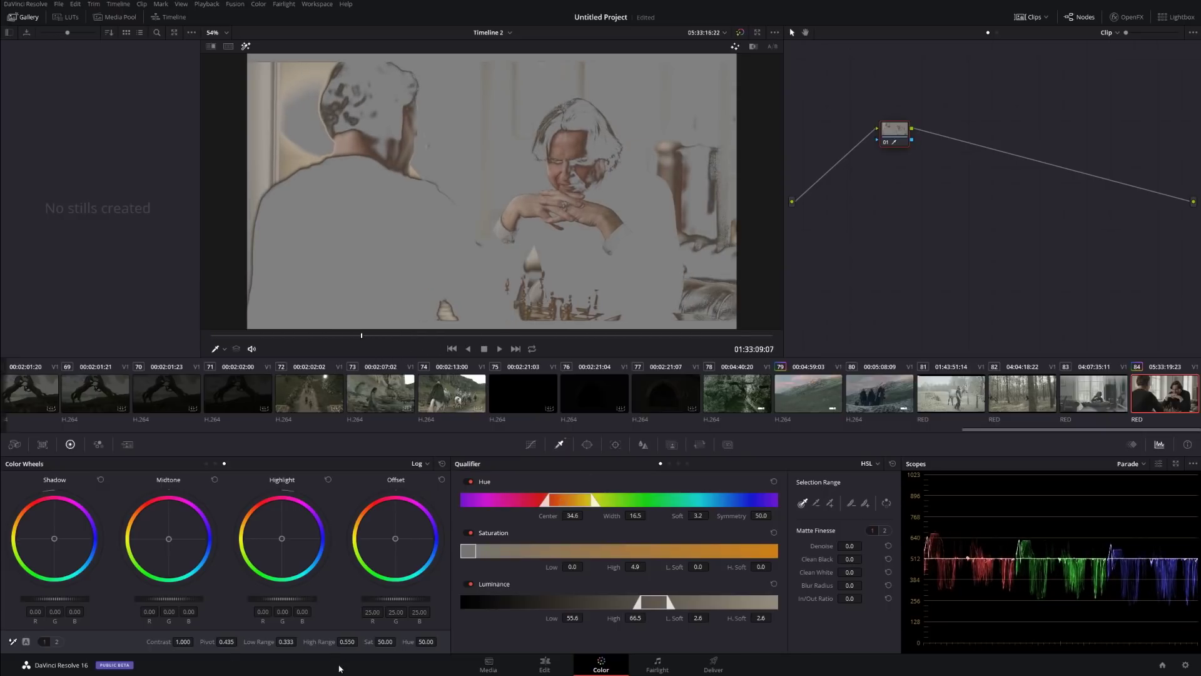
drag(382, 641, 426, 641)
click(245, 46)
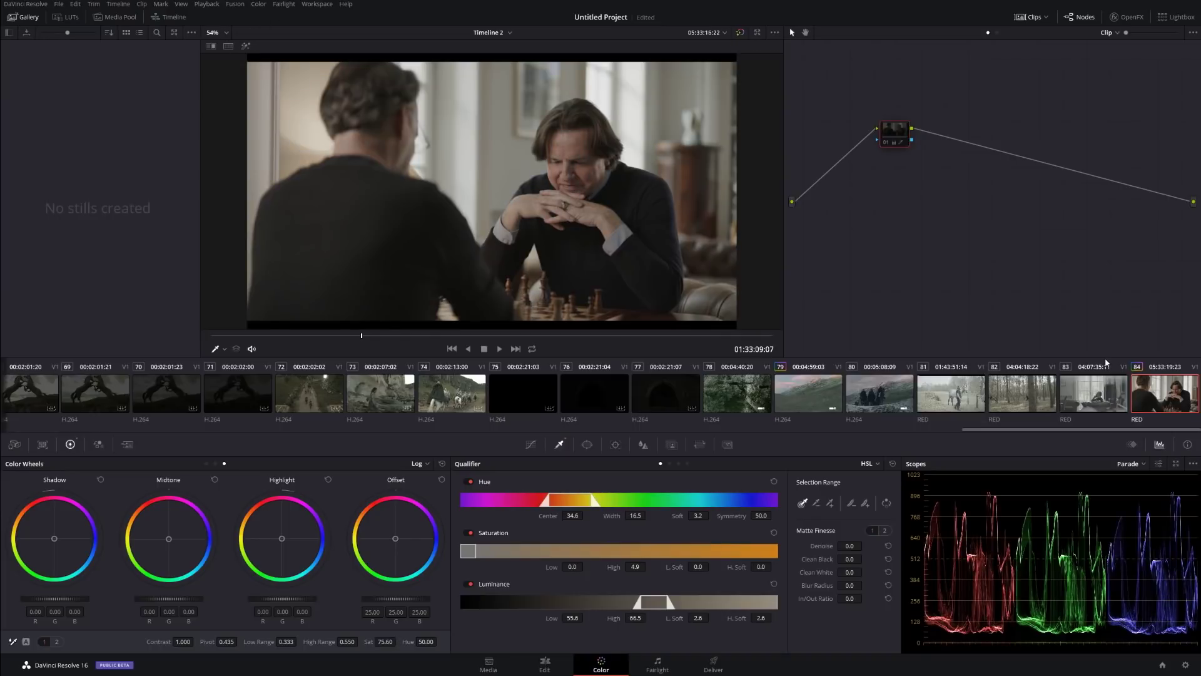
Resample the qualifier across the pale background between the two chess players and set the saturation to 100.
click(245, 45)
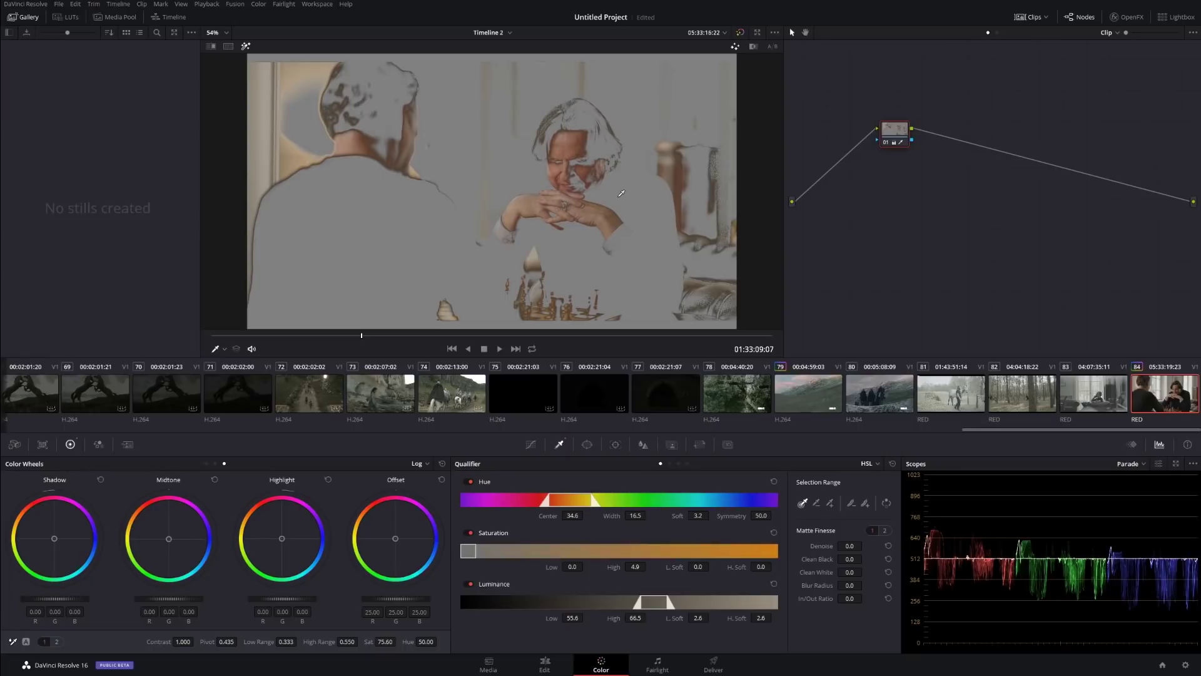
mouse_move(427, 164)
mouse_down()
mouse_move(420, 121)
mouse_move(482, 112)
mouse_move(488, 170)
mouse_move(456, 135)
mouse_move(483, 131)
mouse_up()
click(245, 46)
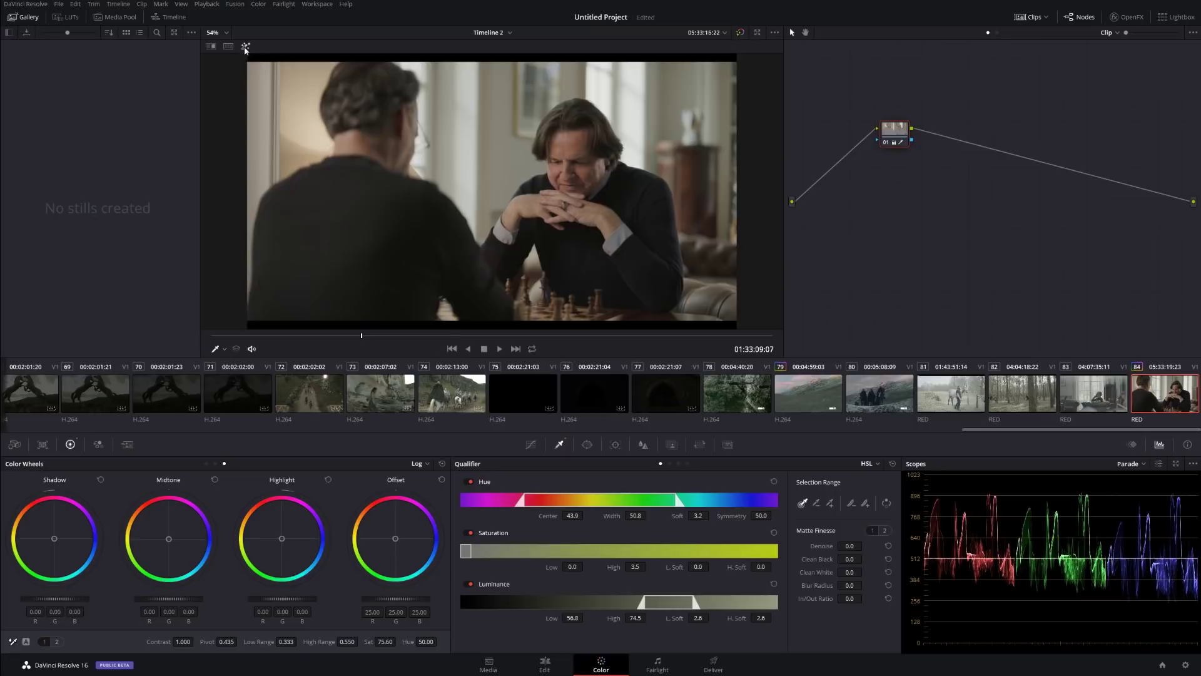
drag(384, 642, 400, 642)
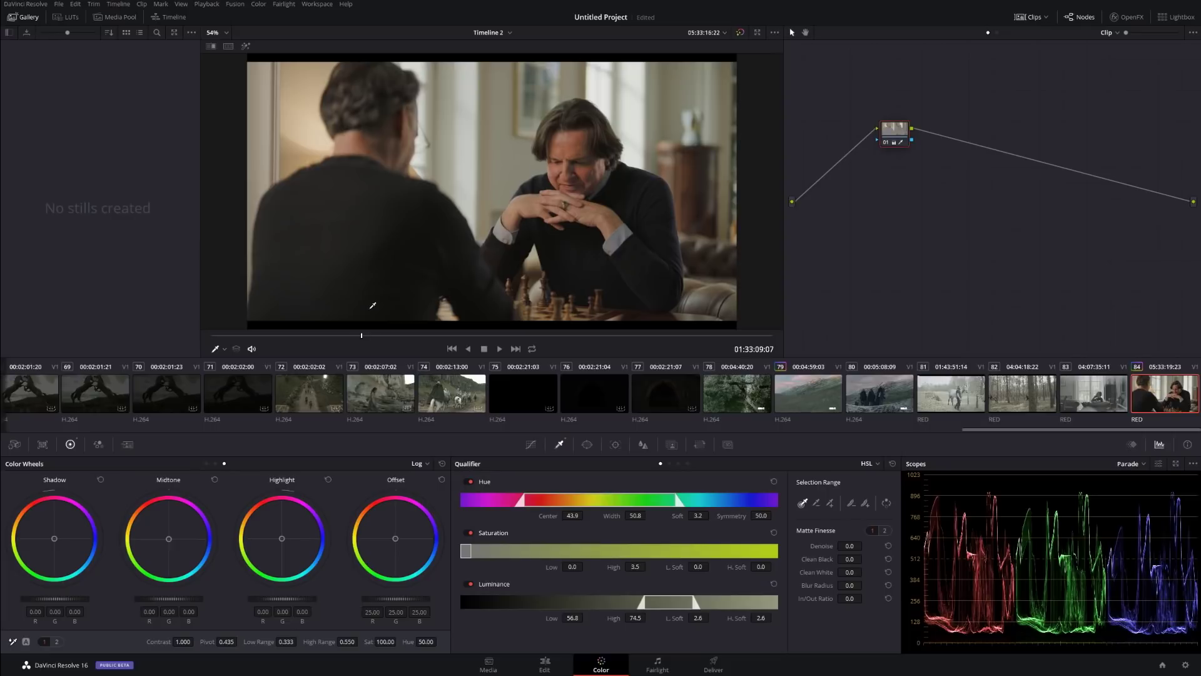
Compare the available video scopes, viewing the parade, waveform and vectorscope and ending on the histogram.
click(1132, 464)
click(1145, 482)
click(1131, 464)
click(1143, 489)
click(1135, 465)
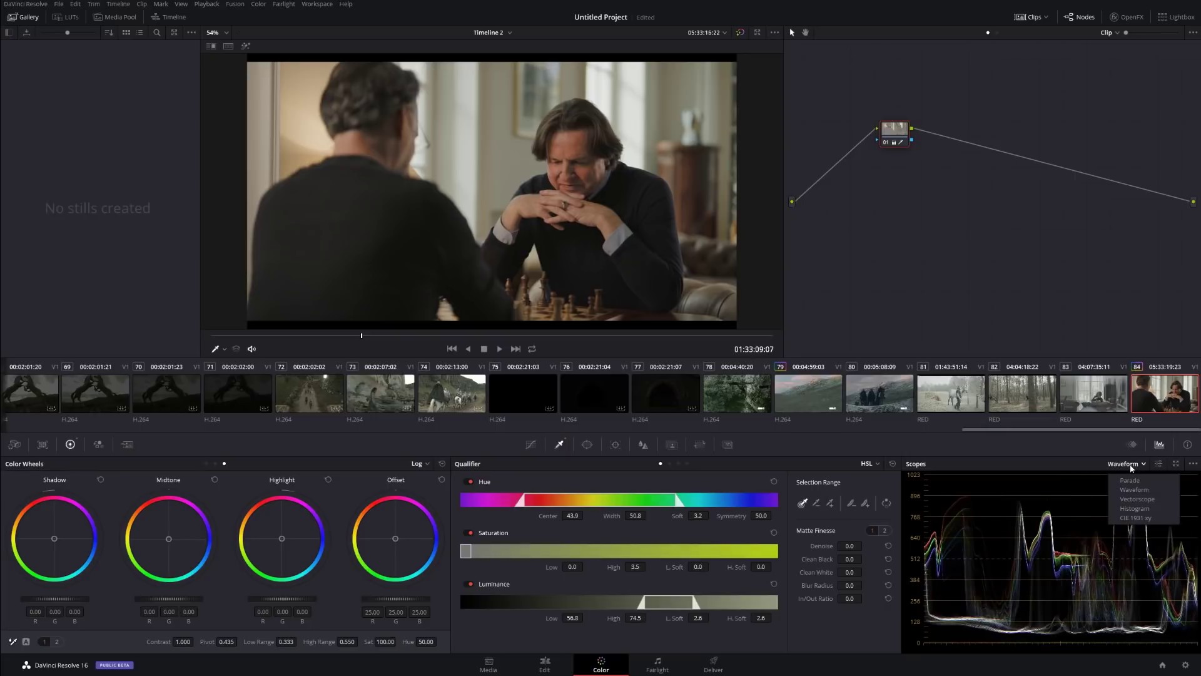
click(1126, 501)
click(1124, 464)
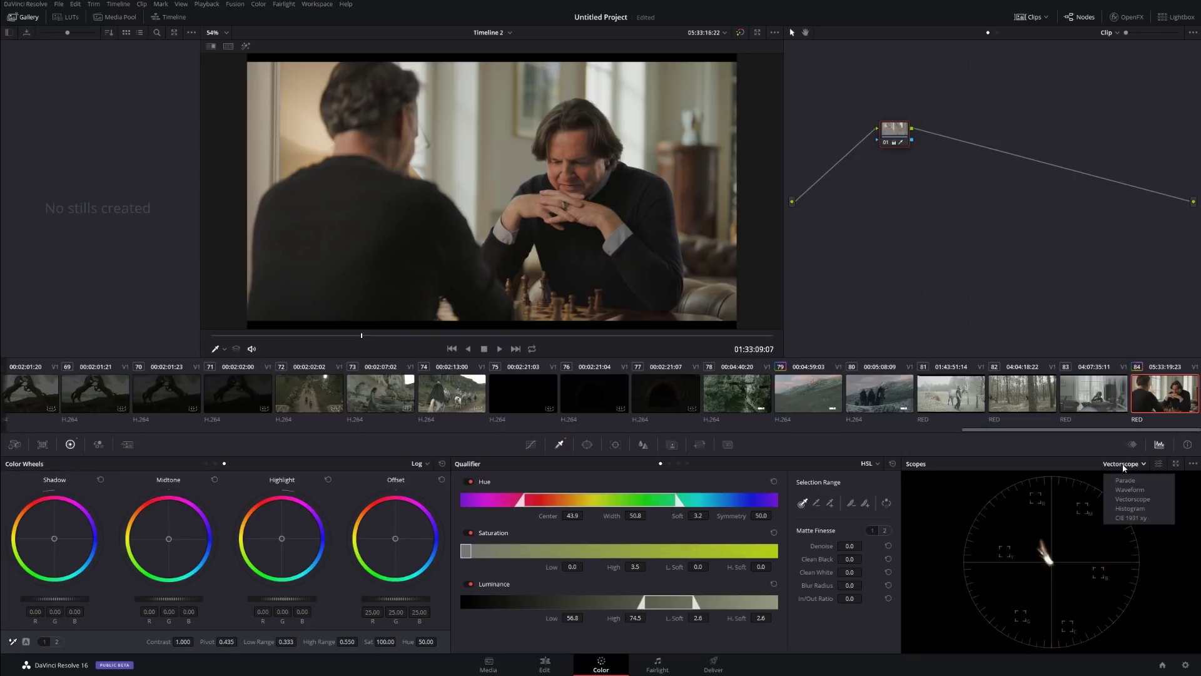
click(1127, 508)
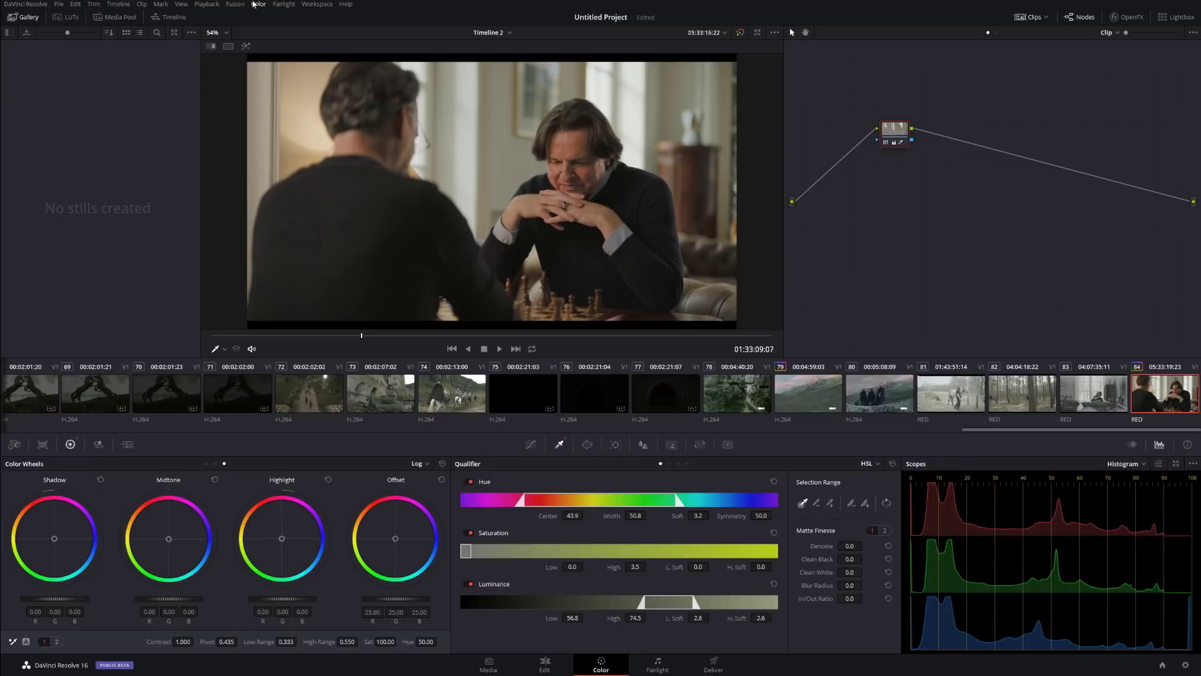
Set the render cache to Smart and scrub further through the chess clip.
click(208, 5)
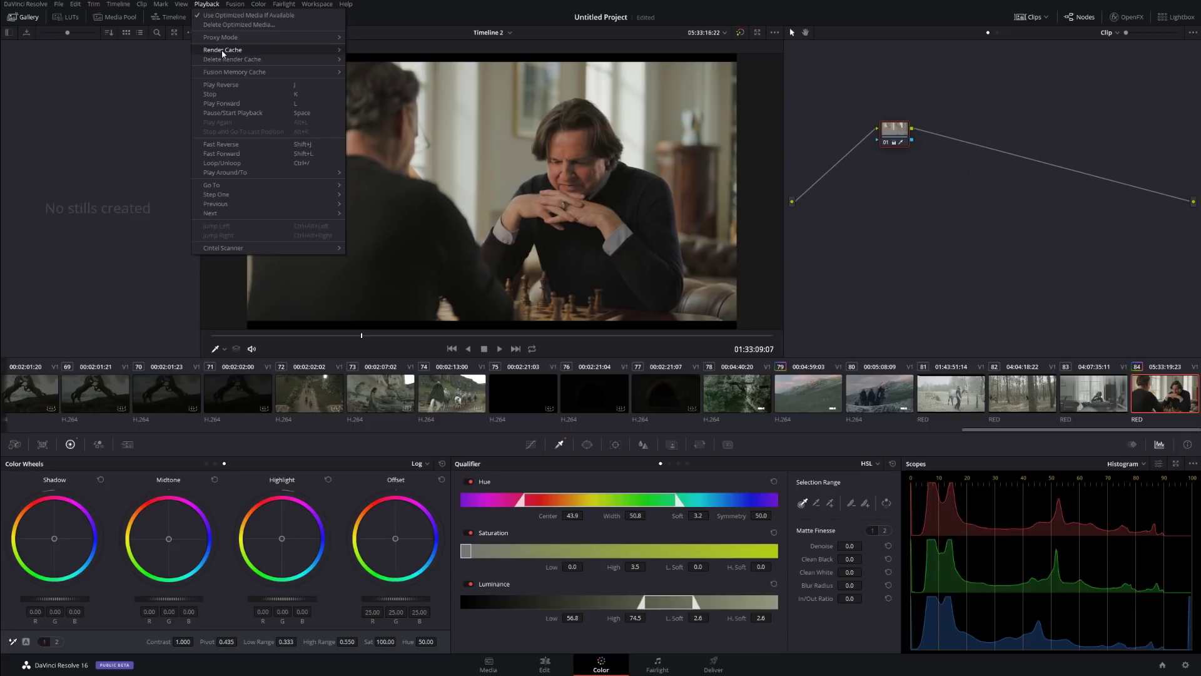
mouse_move(223, 54)
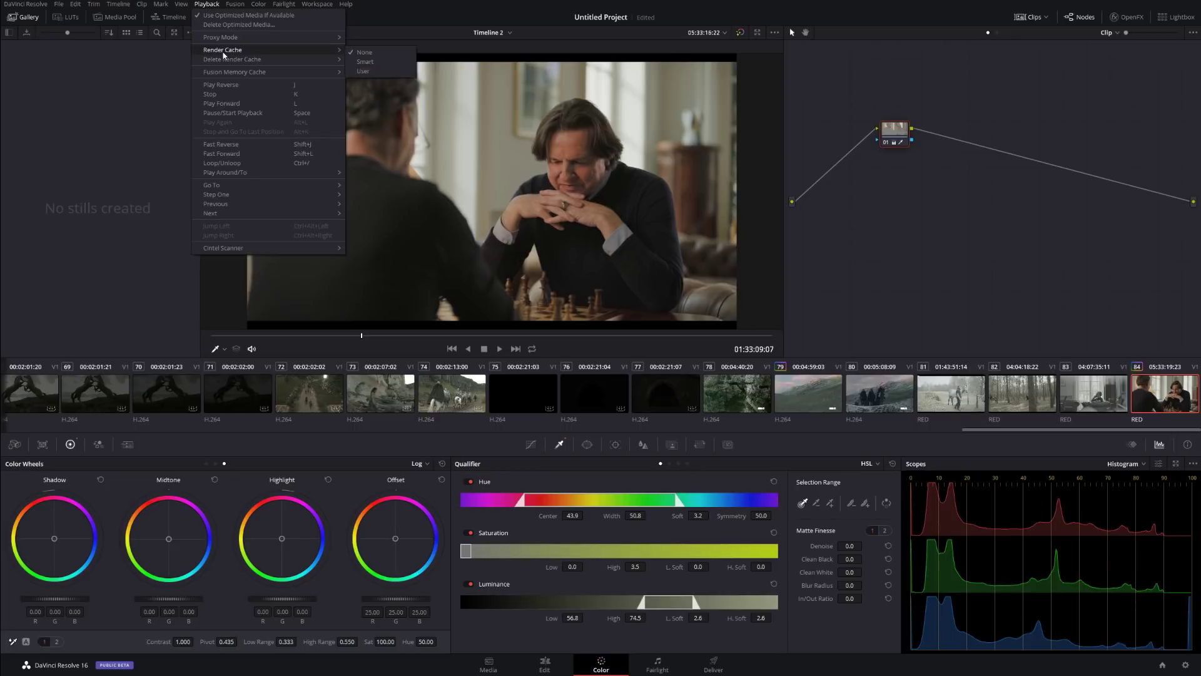
click(370, 62)
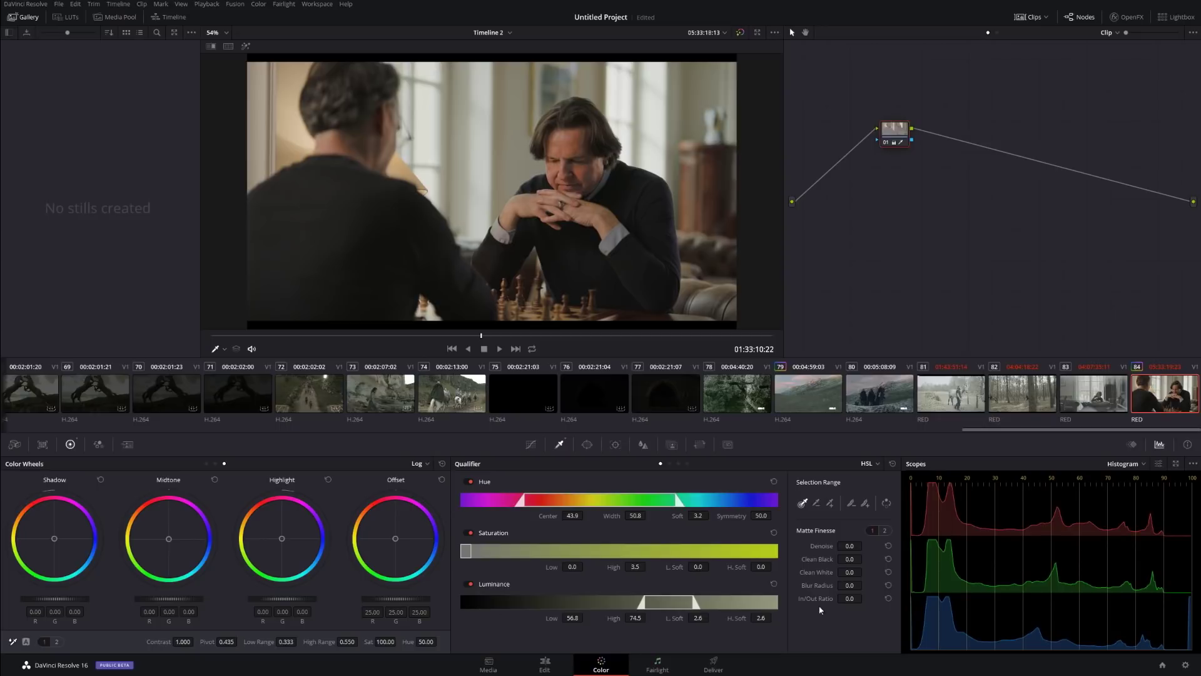
drag(481, 342, 689, 347)
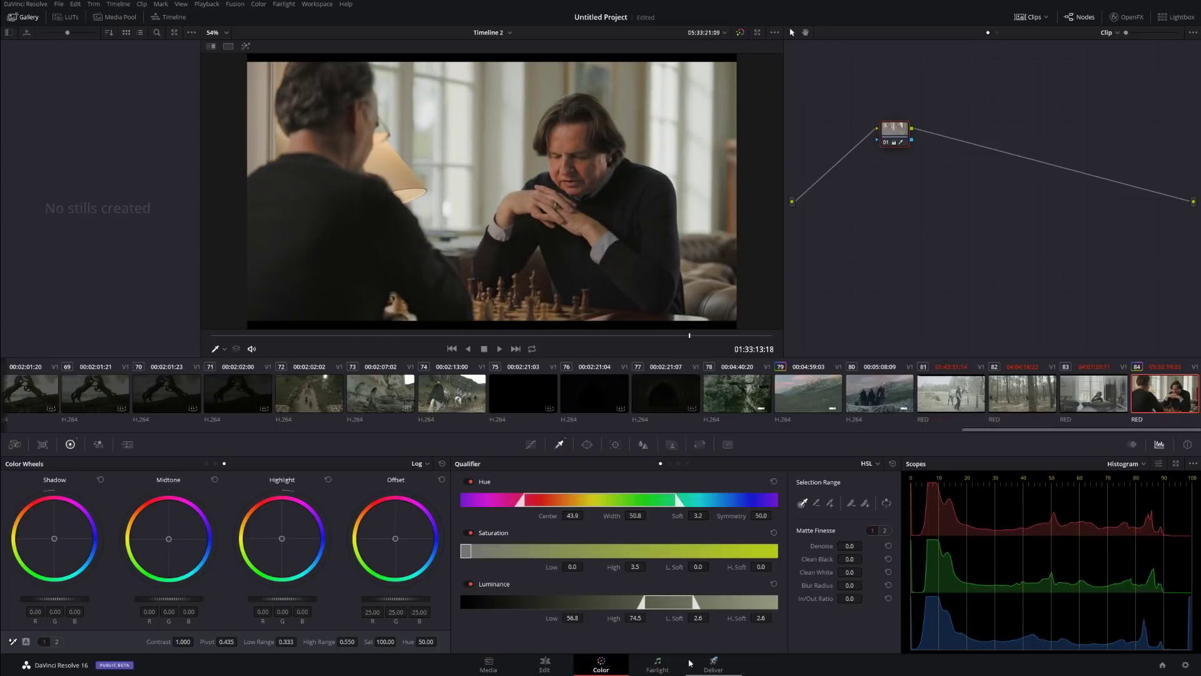
Move the playhead onto the Game of Thrones clip at 01:30:51:03 and enlarge its Audio 1 track in Fairlight.
click(657, 664)
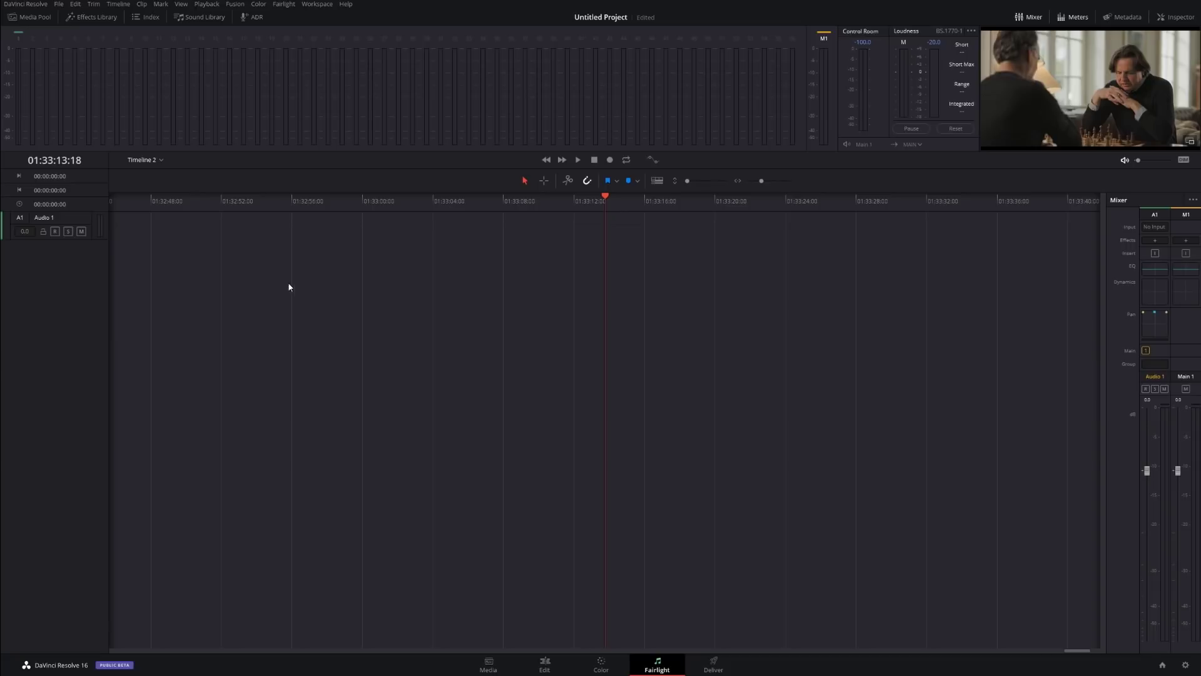
click(544, 664)
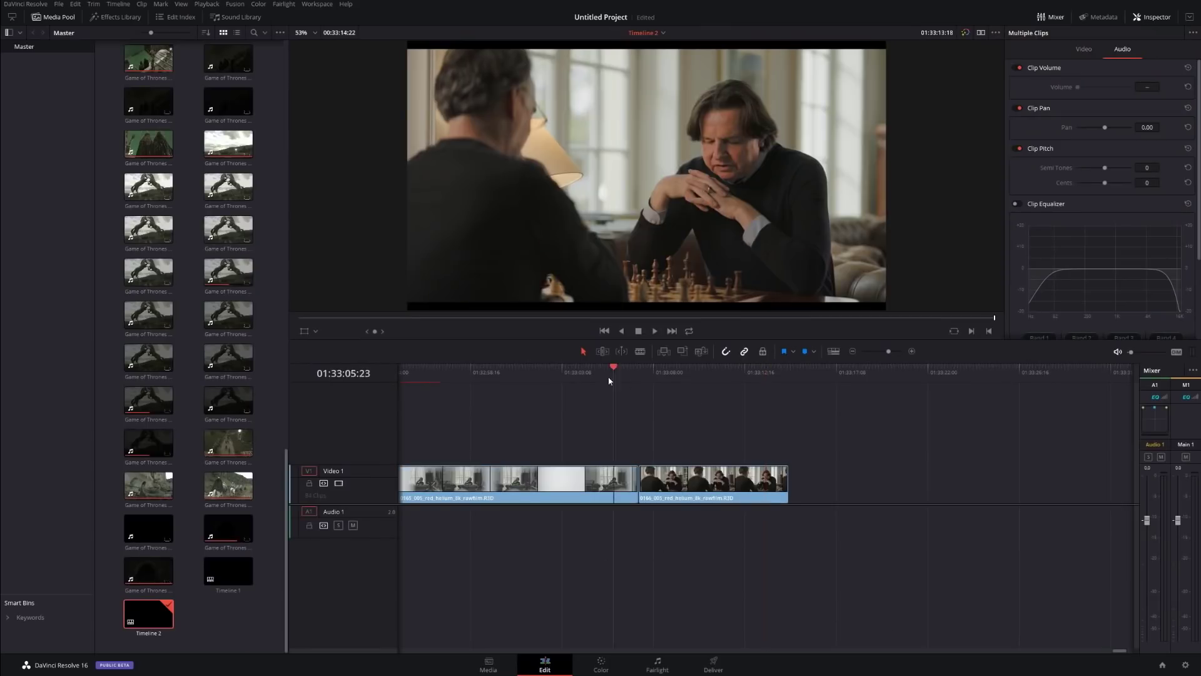
click(483, 375)
click(852, 351)
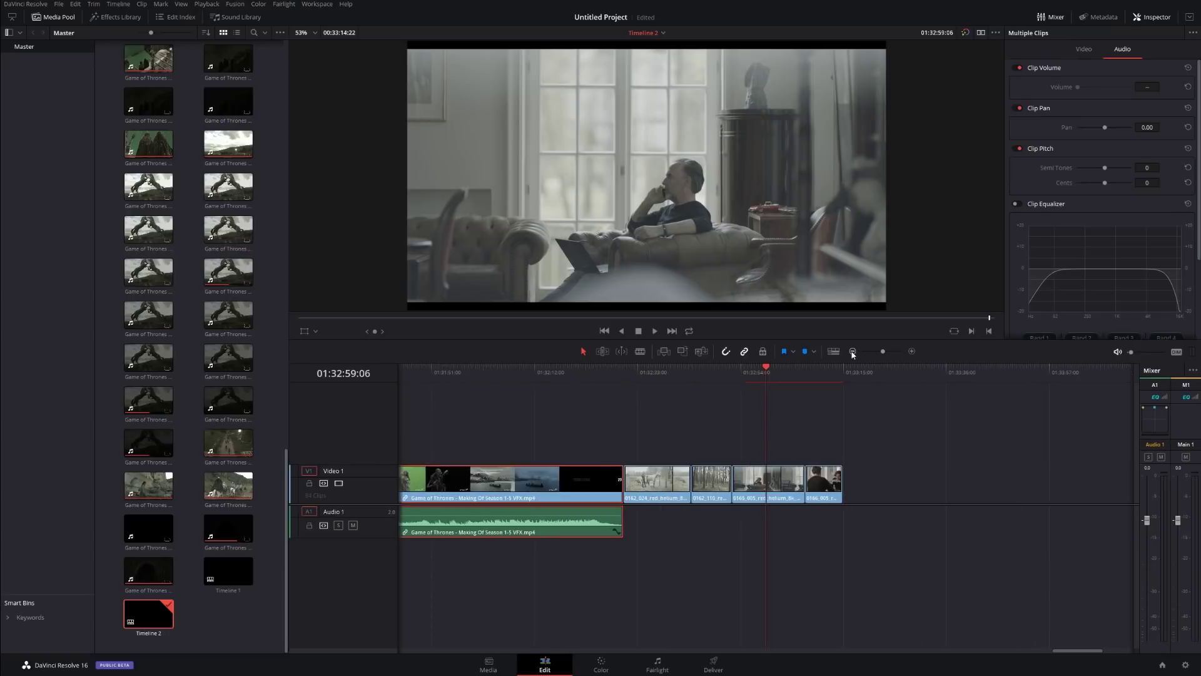
drag(483, 372, 451, 371)
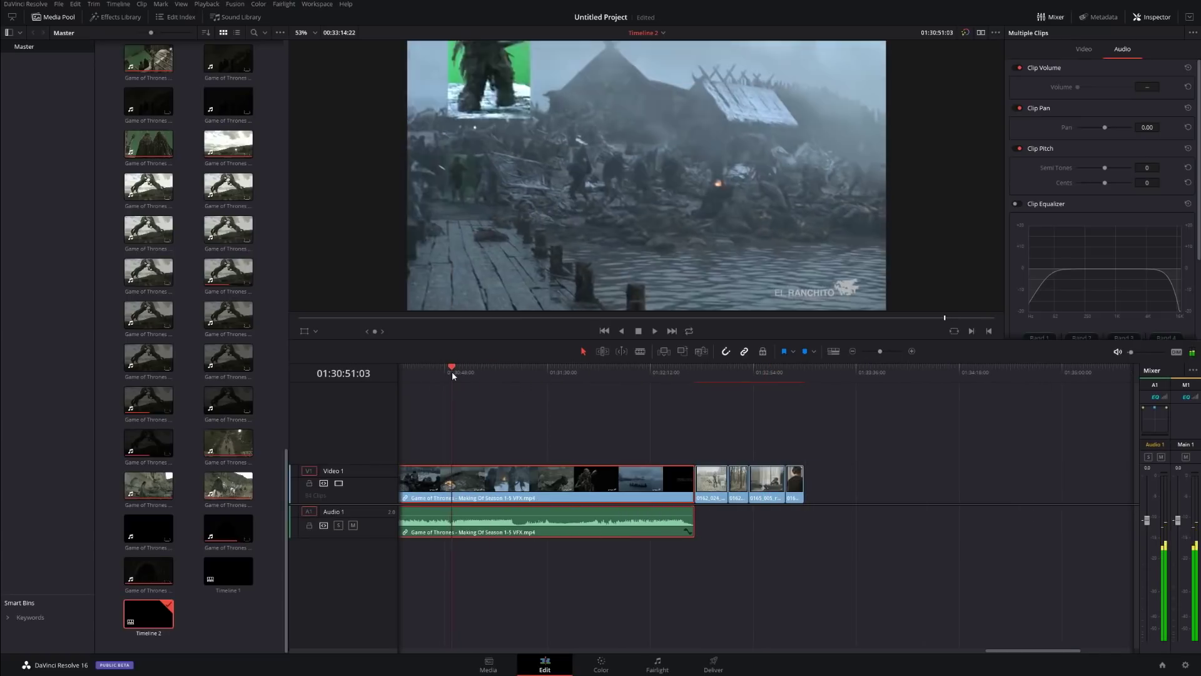
click(661, 665)
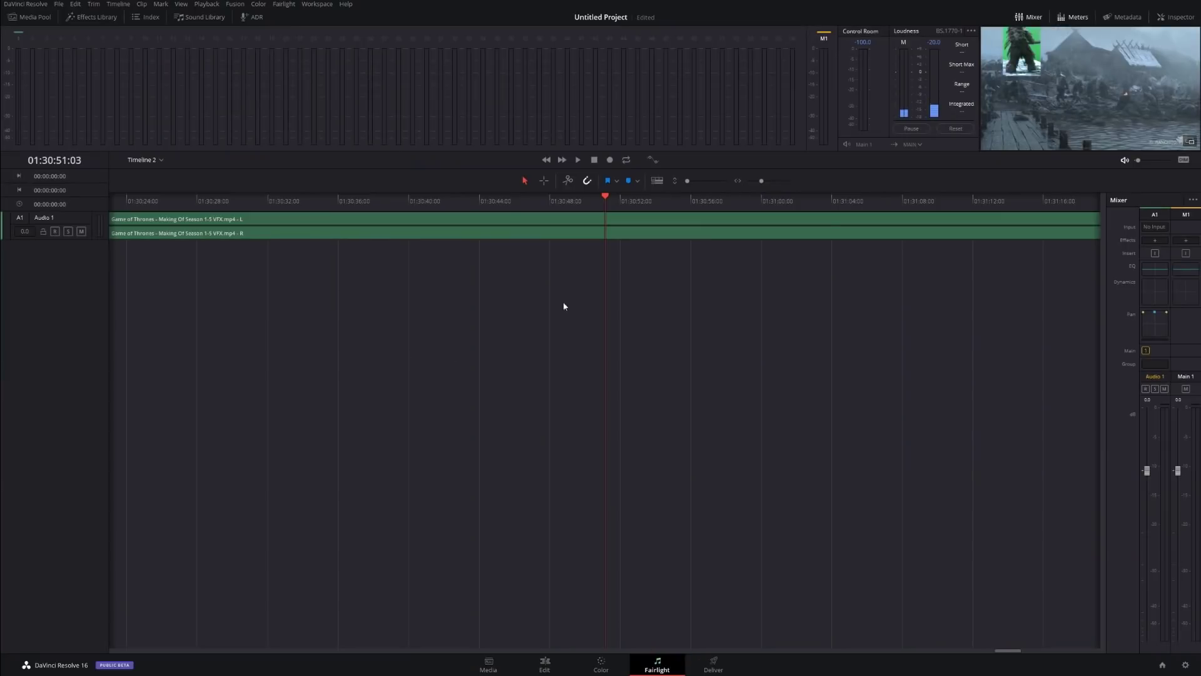
drag(91, 239, 110, 457)
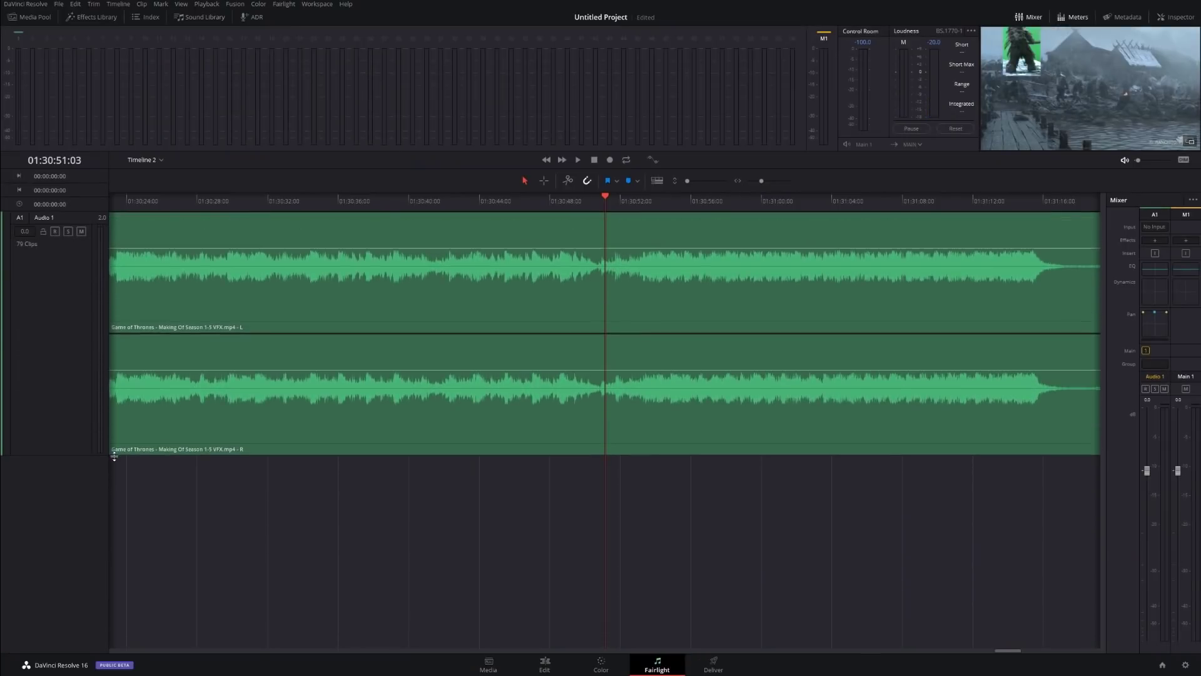
Float the Fairlight viewer as a separate window, move it around and dock it back in place.
click(1190, 142)
drag(657, 241, 821, 142)
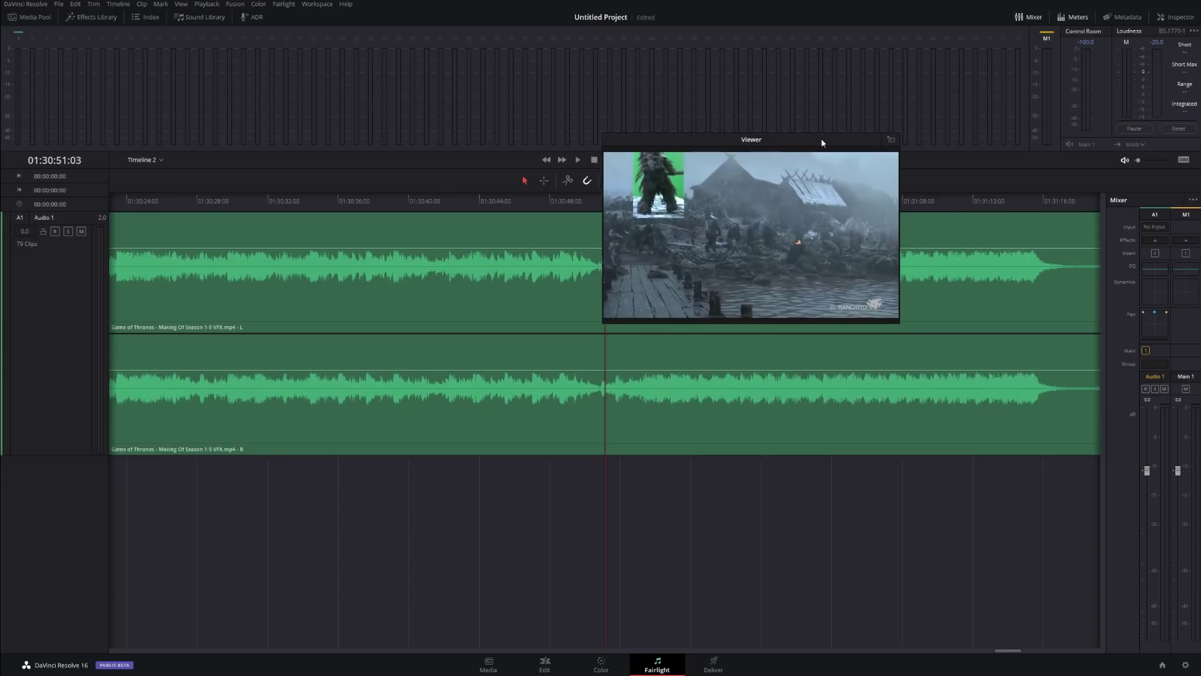
click(892, 139)
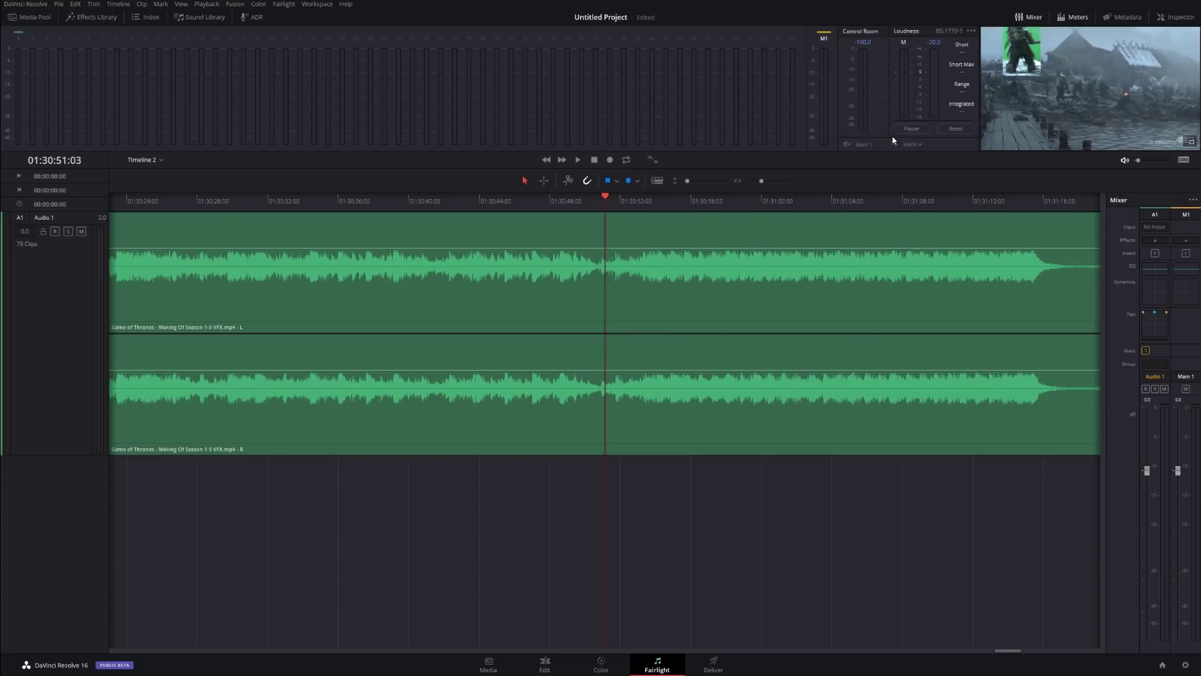
click(1192, 144)
drag(750, 142, 1198, 163)
drag(1198, 50, 1008, 48)
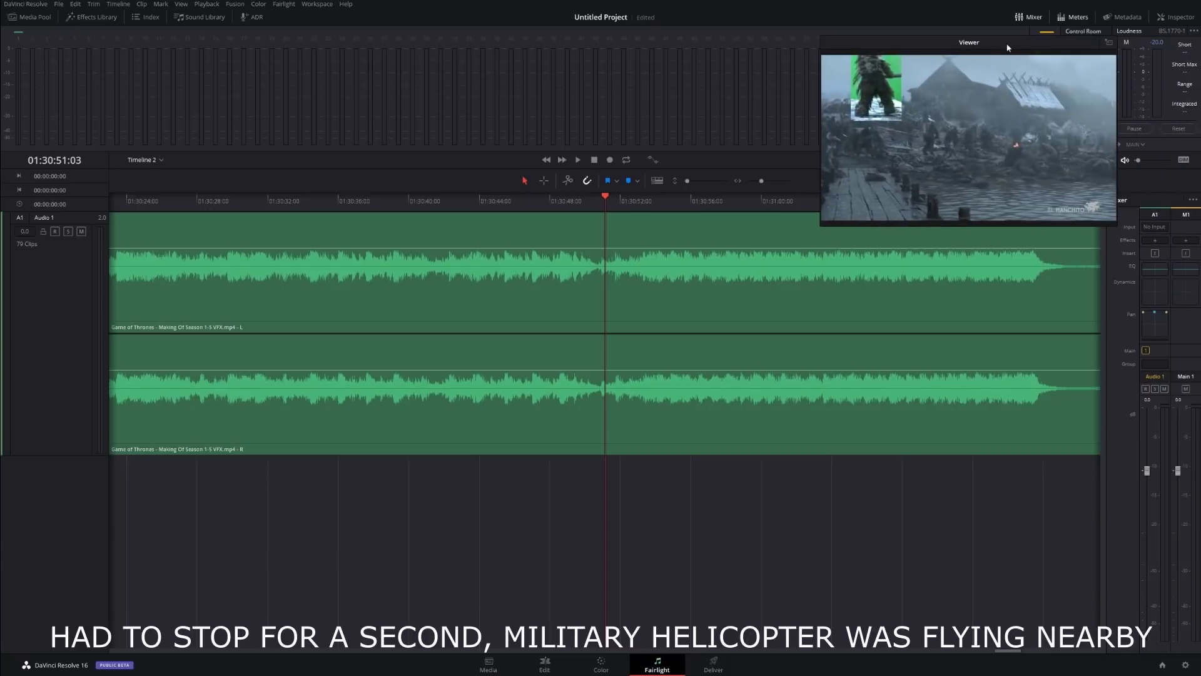
click(1108, 43)
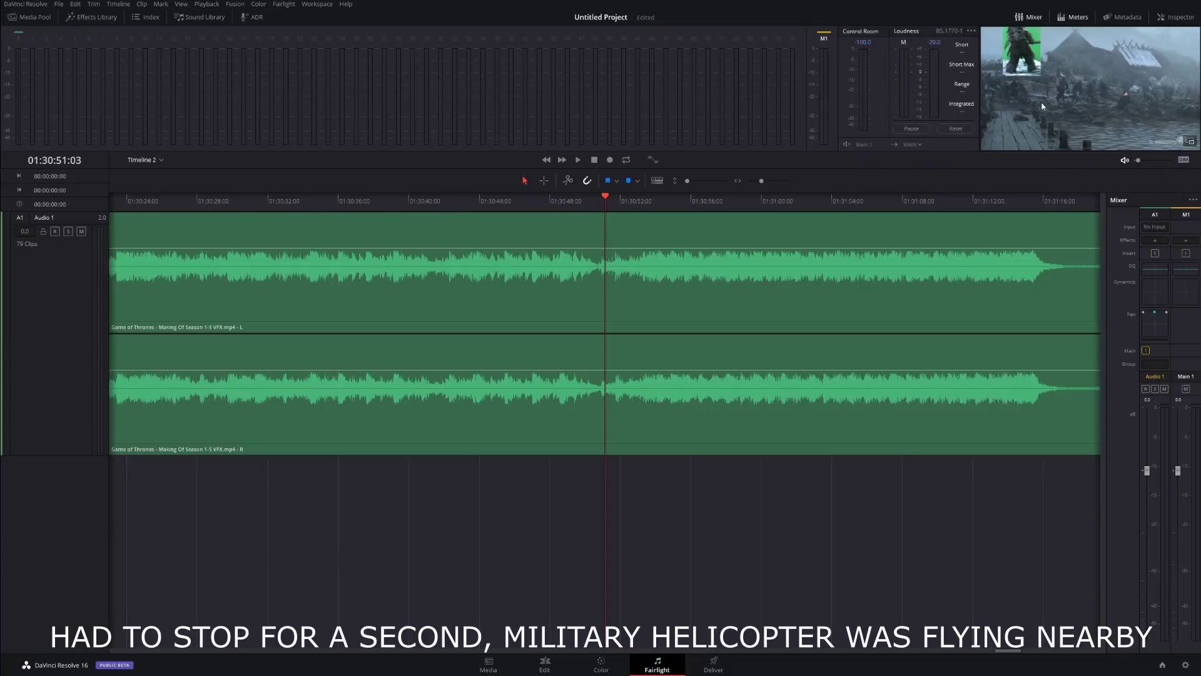
Scrub through the Game of Thrones audio, look through the commands available for the clip, and park the playhead at 01:30:39:12.
drag(558, 233, 796, 238)
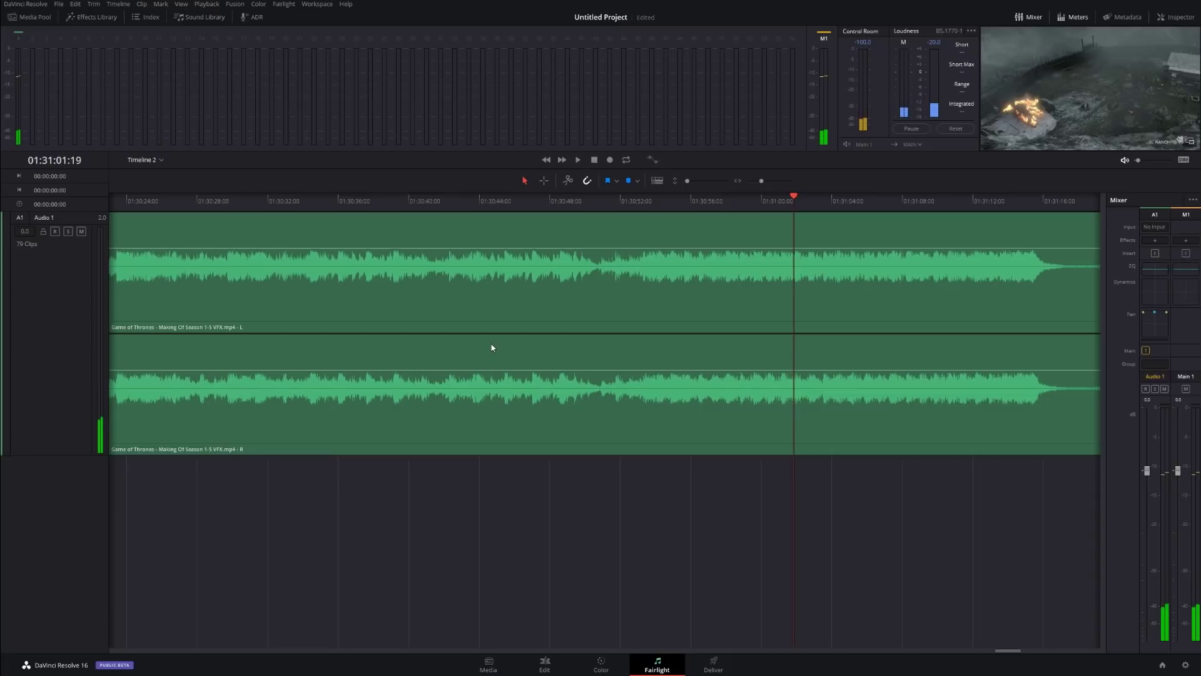
drag(321, 251, 265, 225)
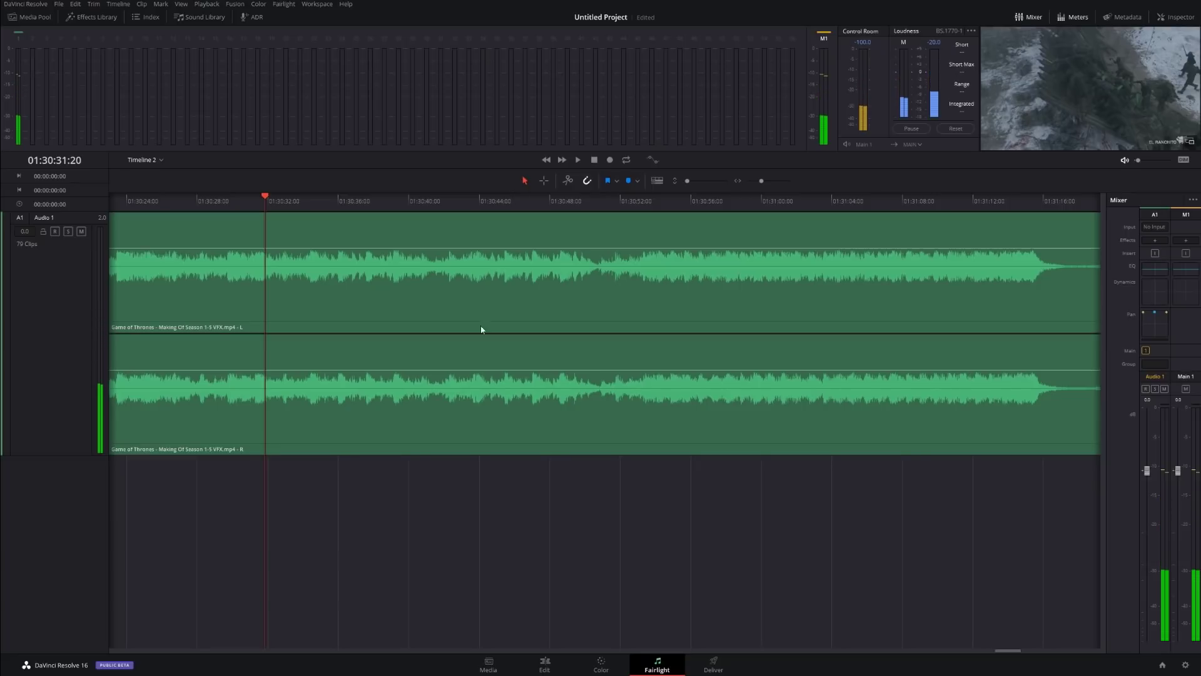
click(434, 319)
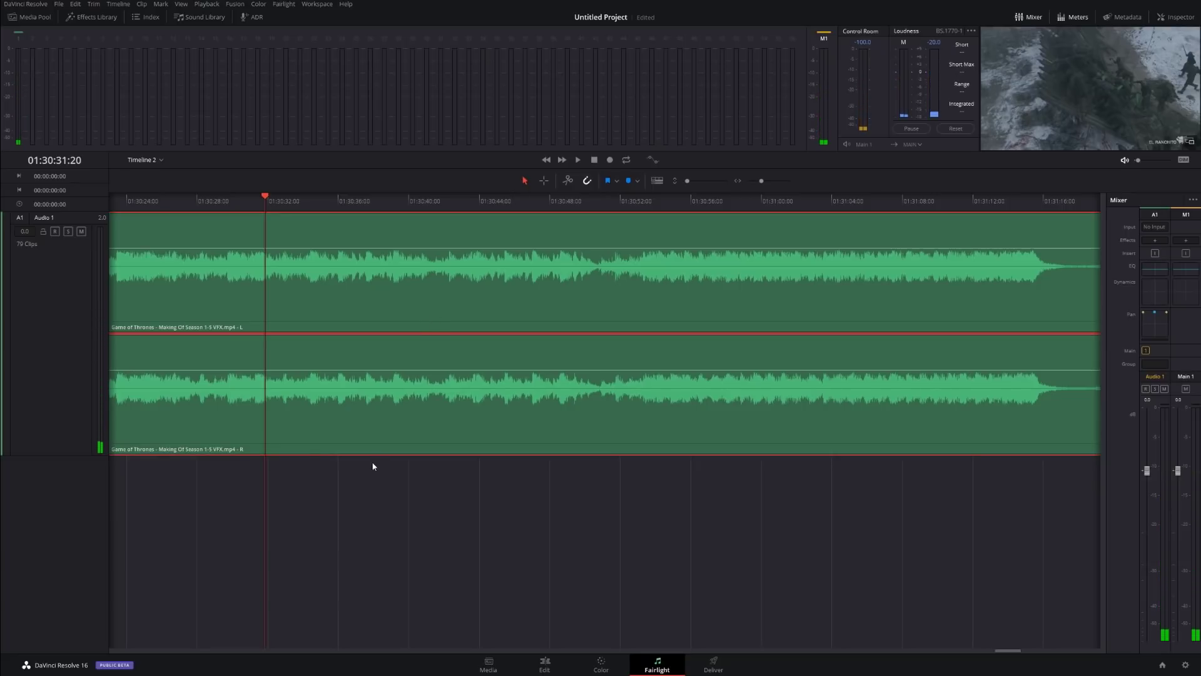
right_click(351, 418)
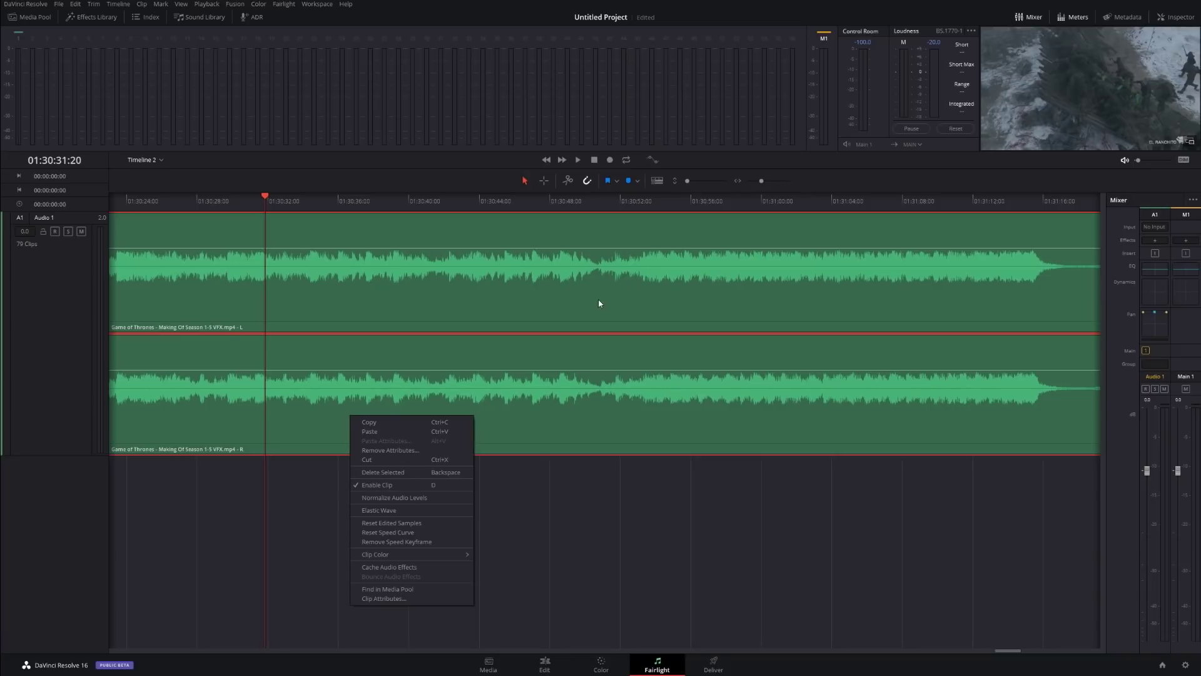
click(400, 200)
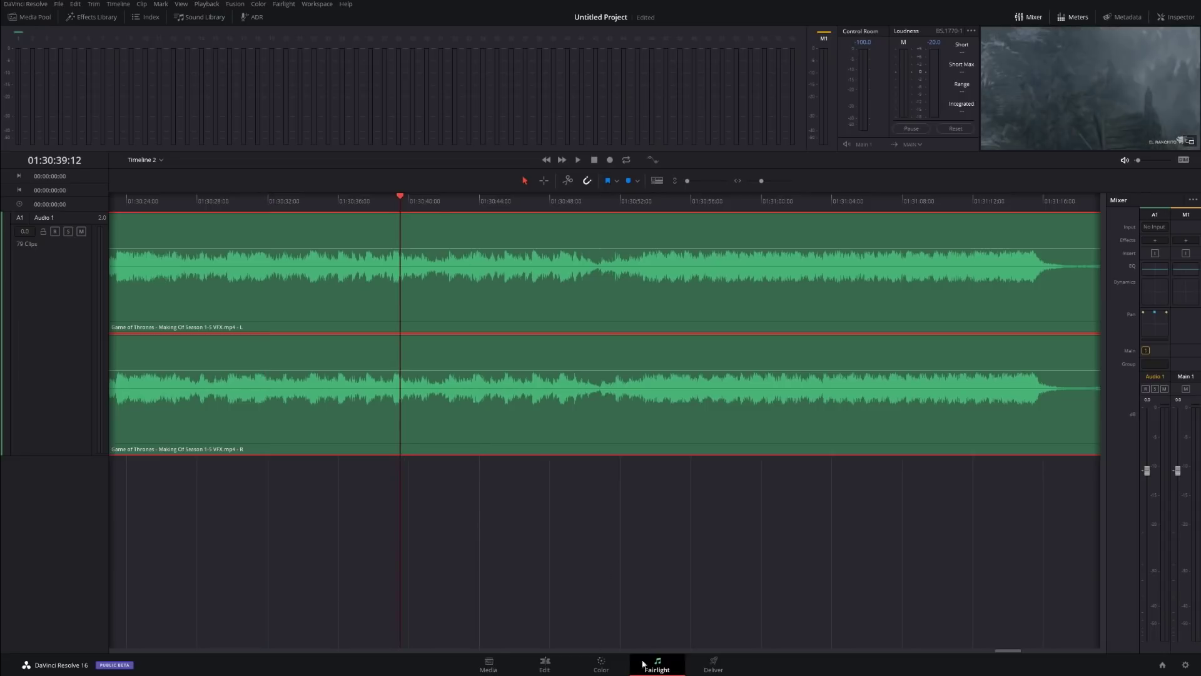
Open the Deliver page, name the render file "render clip" and set the Desktop as its destination.
click(713, 665)
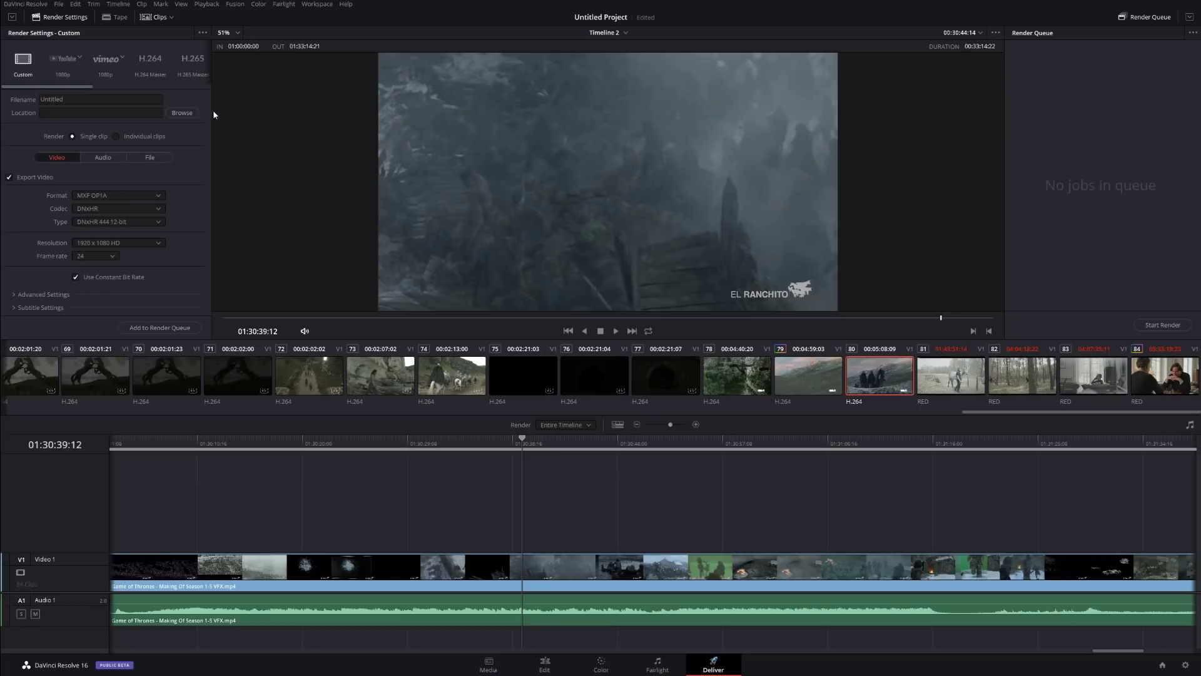
click(9, 99)
text(render)
click(182, 112)
click(39, 133)
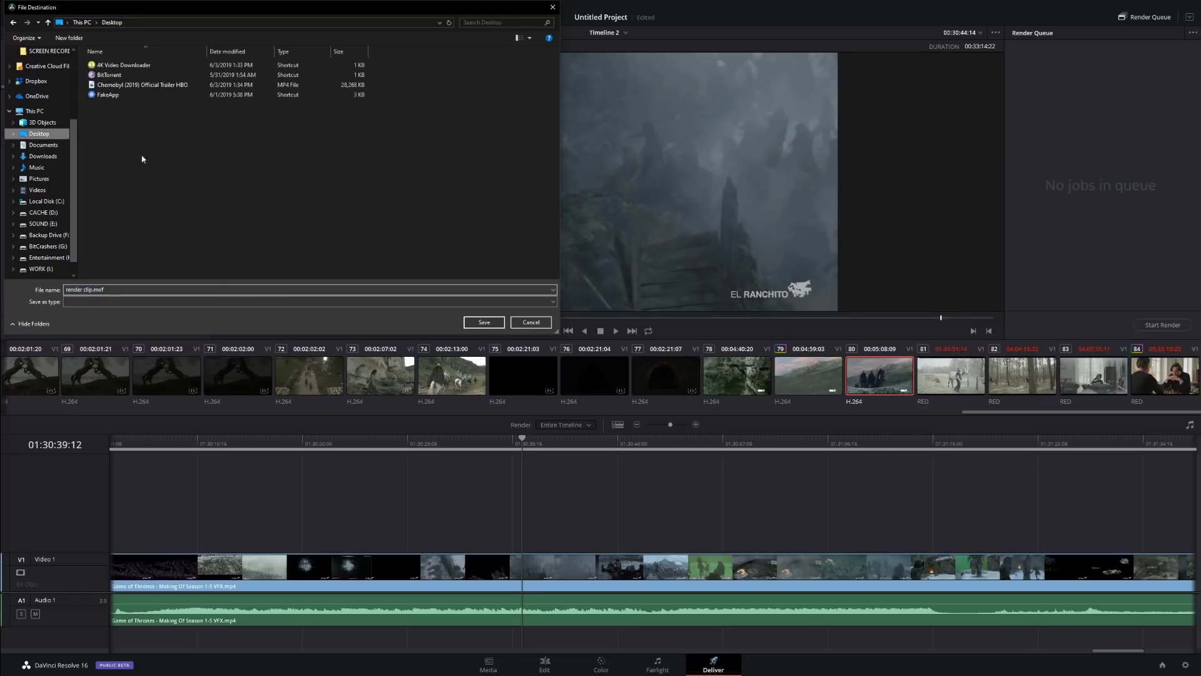
click(485, 321)
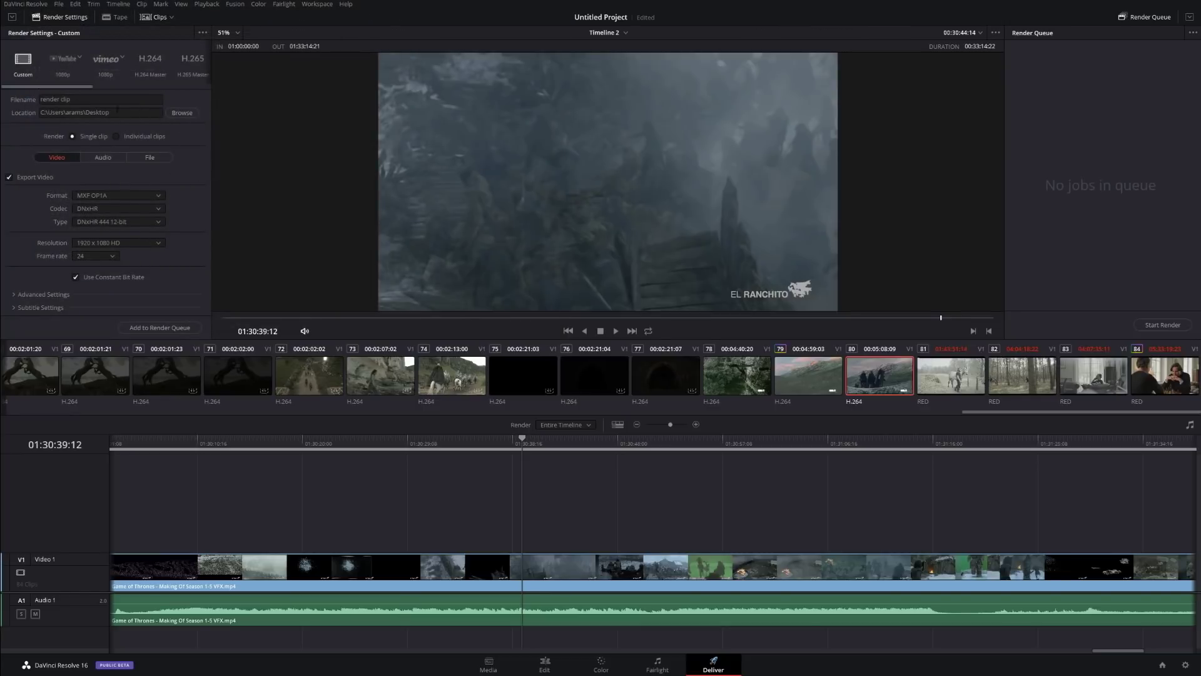
Set the render format to QuickTime with the H.265 codec, and check the resolution choices and the project's master settings.
click(98, 197)
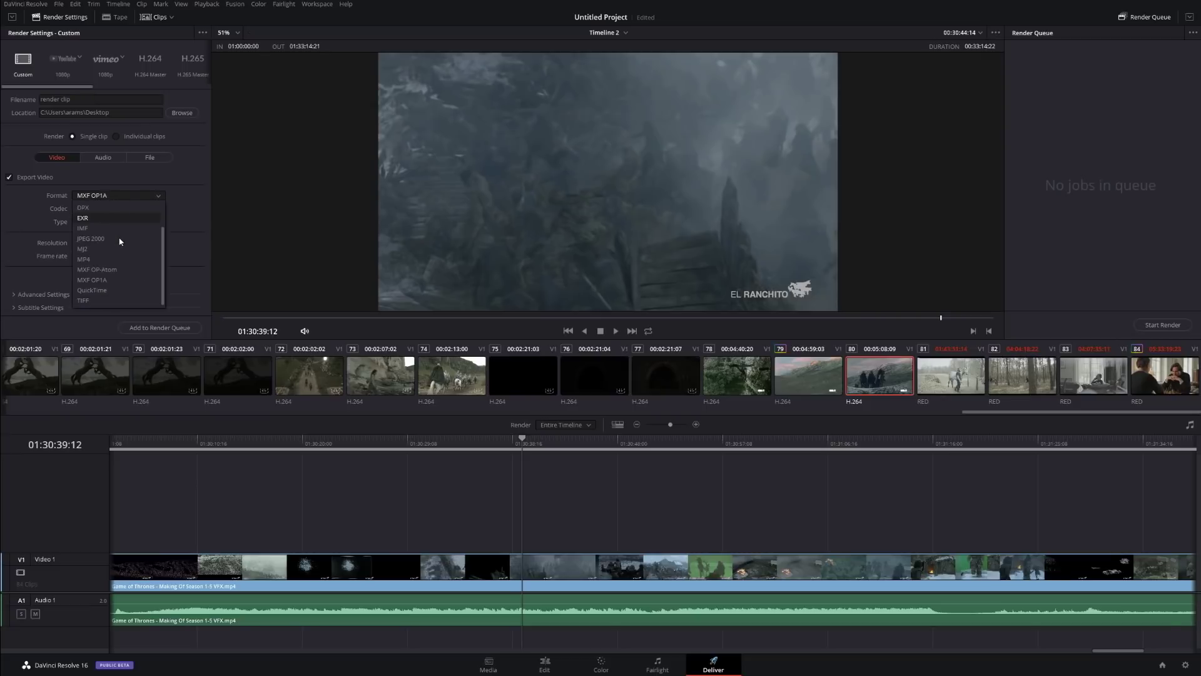
click(53, 228)
click(103, 194)
click(95, 285)
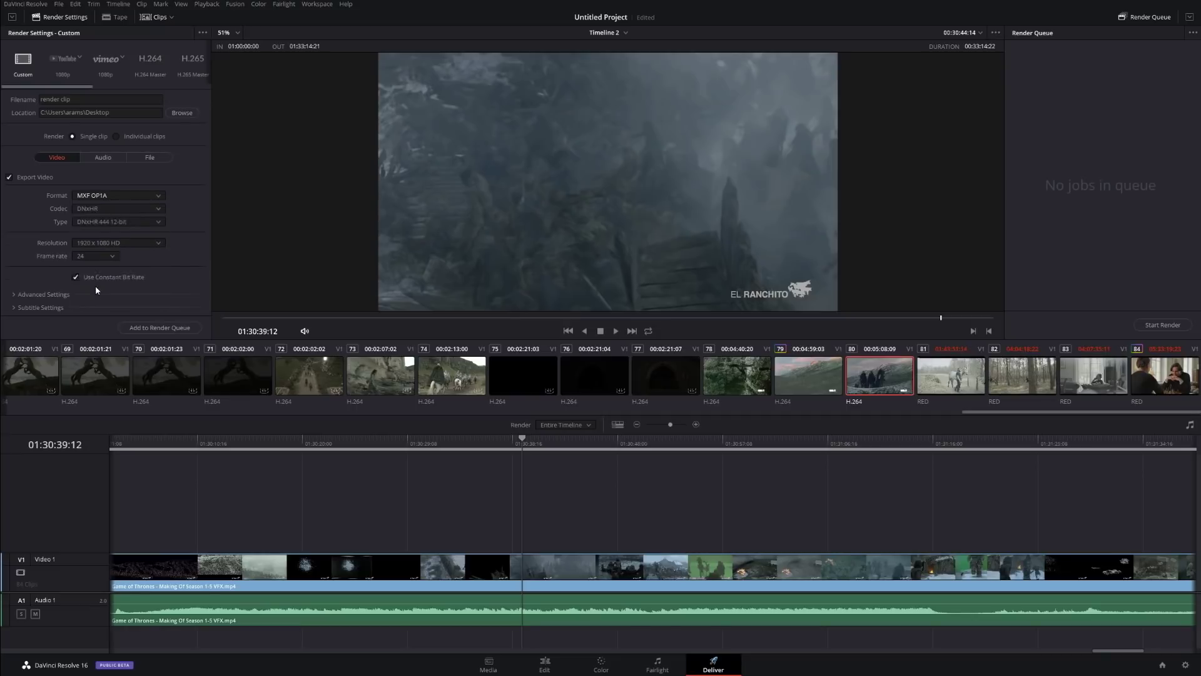
click(87, 206)
click(89, 273)
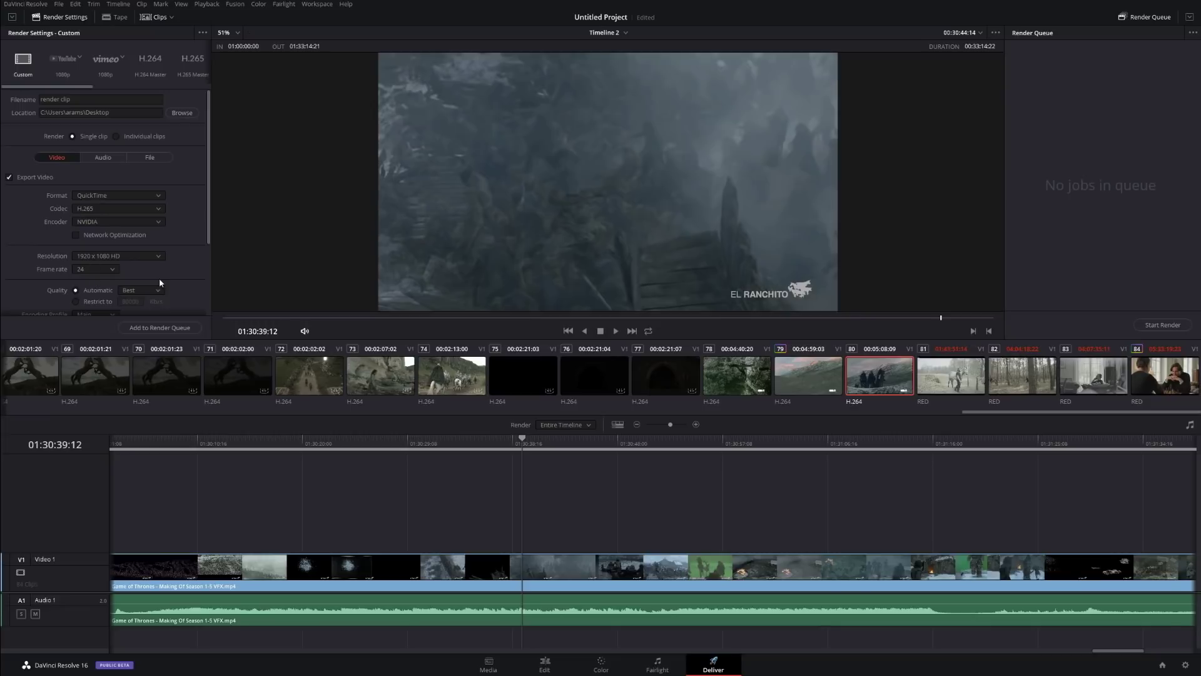
click(139, 257)
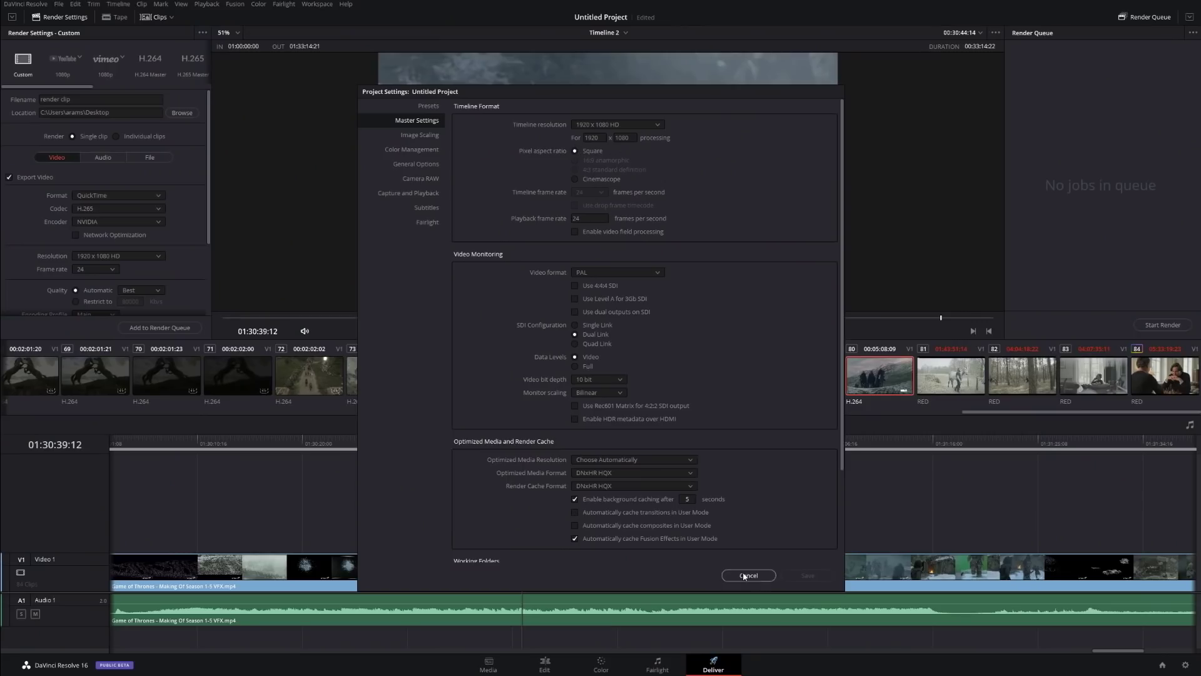
click(746, 575)
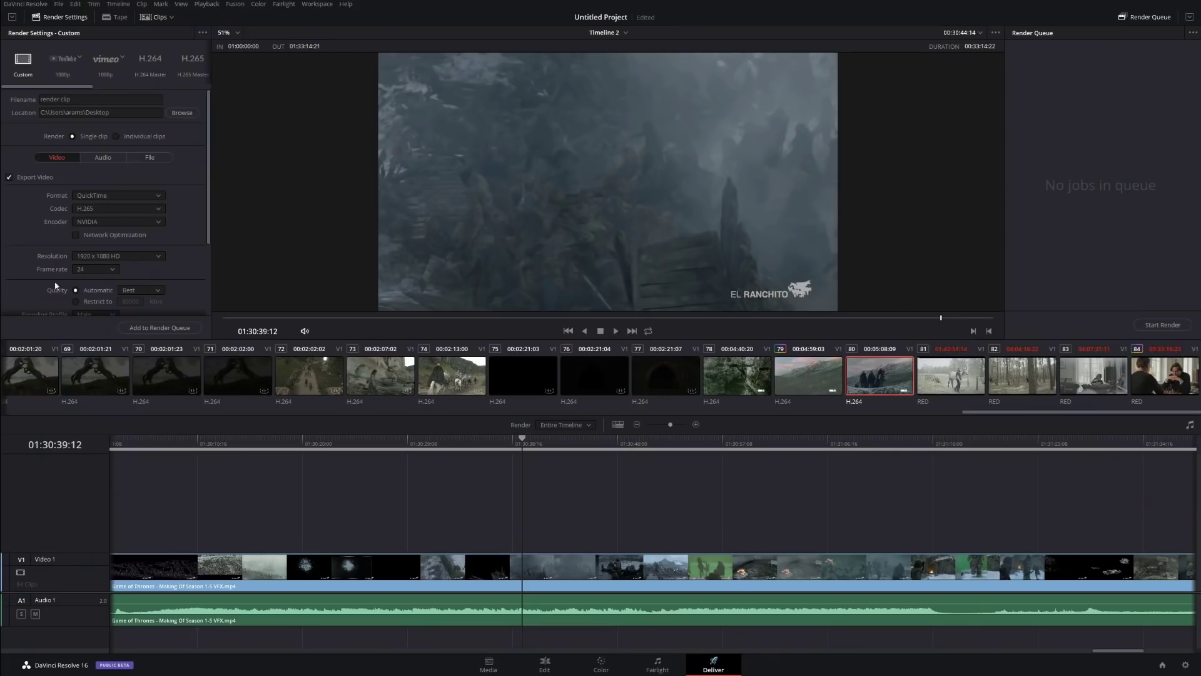
Restrict the render quality to 80000 Kb/s and look through the rate control options.
scroll(164, 270, down, 2)
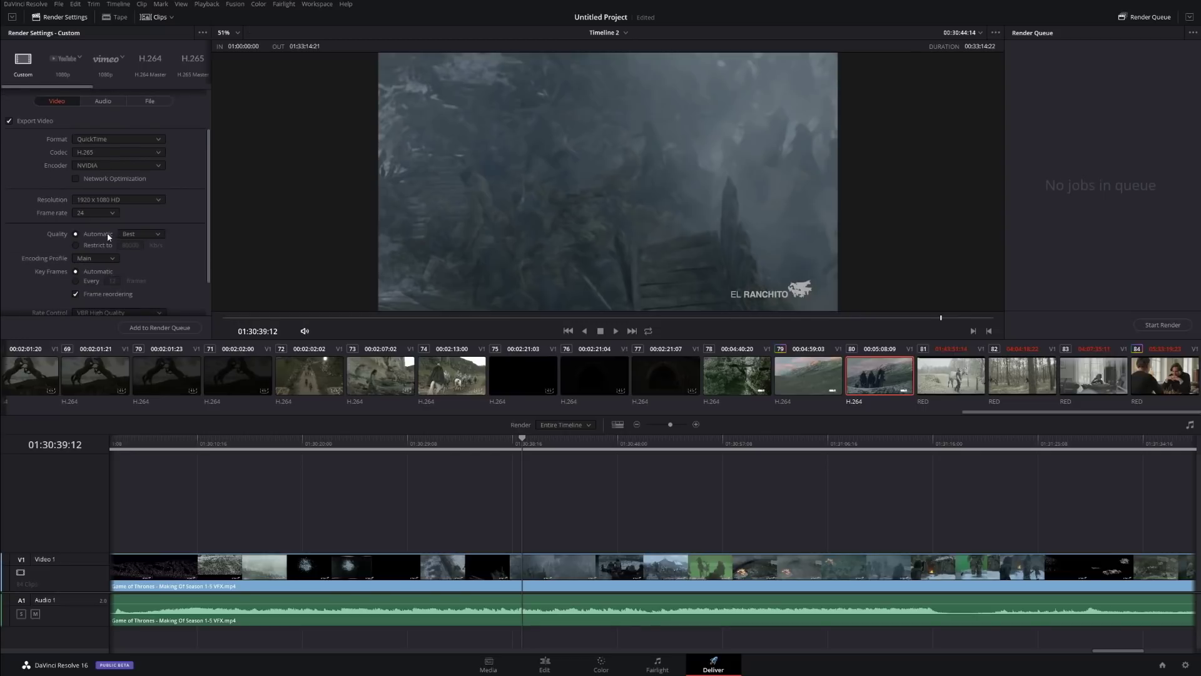
click(76, 245)
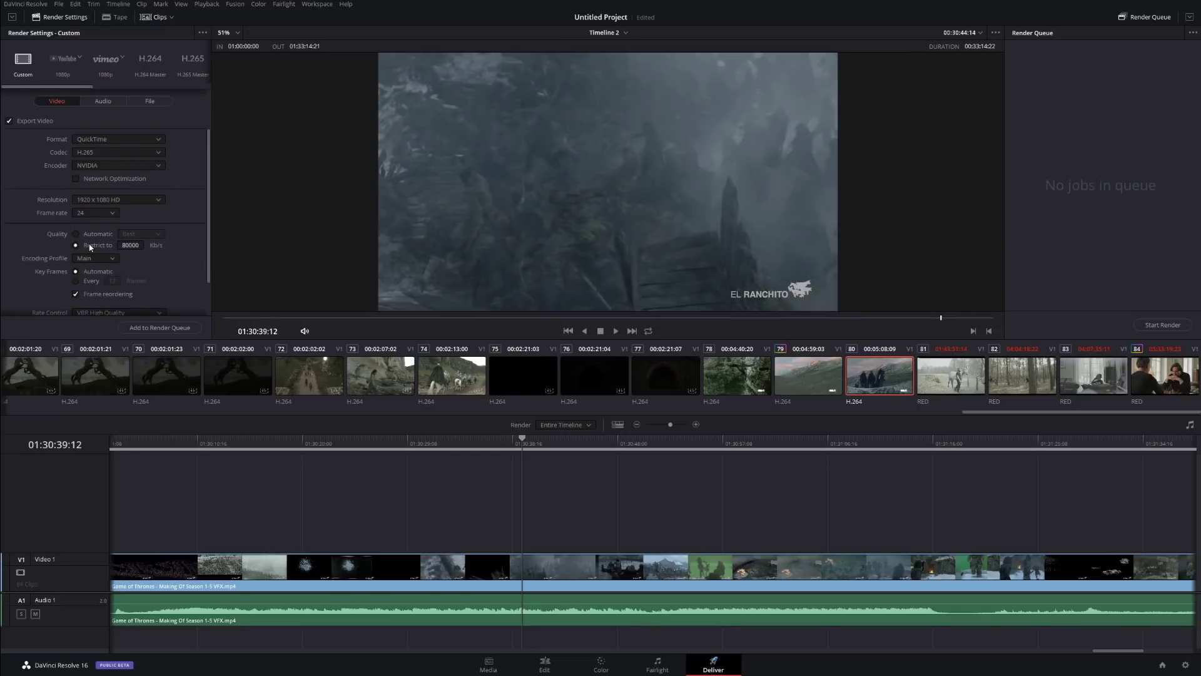
click(130, 245)
scroll(140, 259, down, 3)
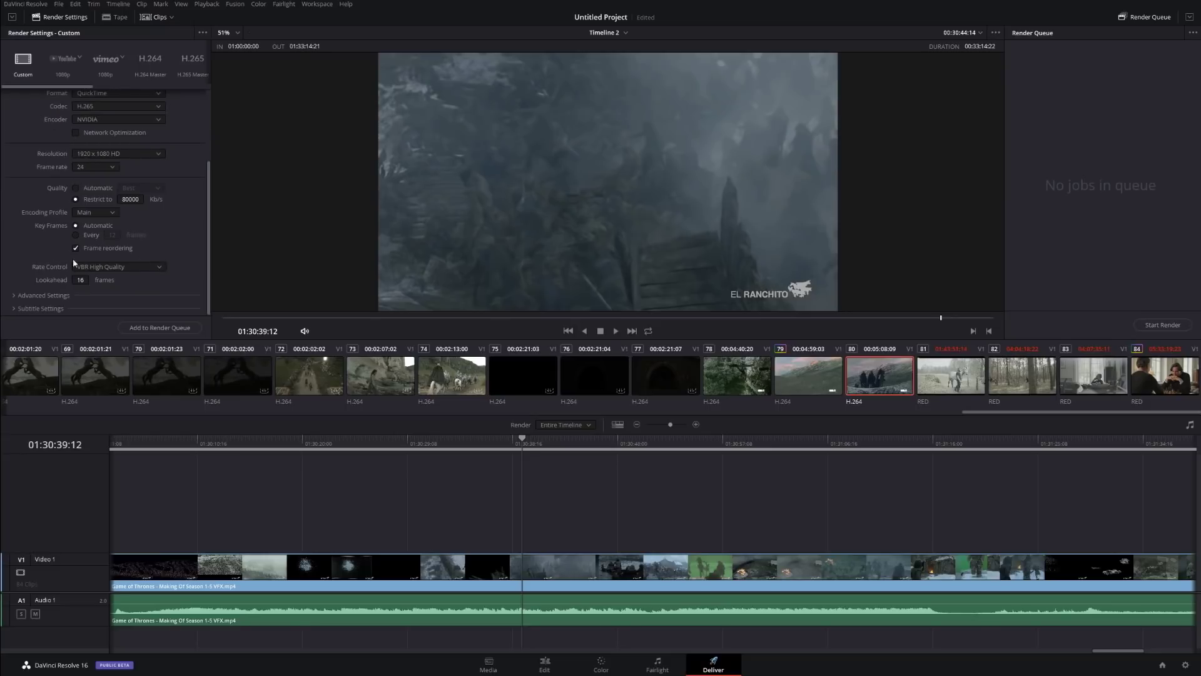
click(133, 267)
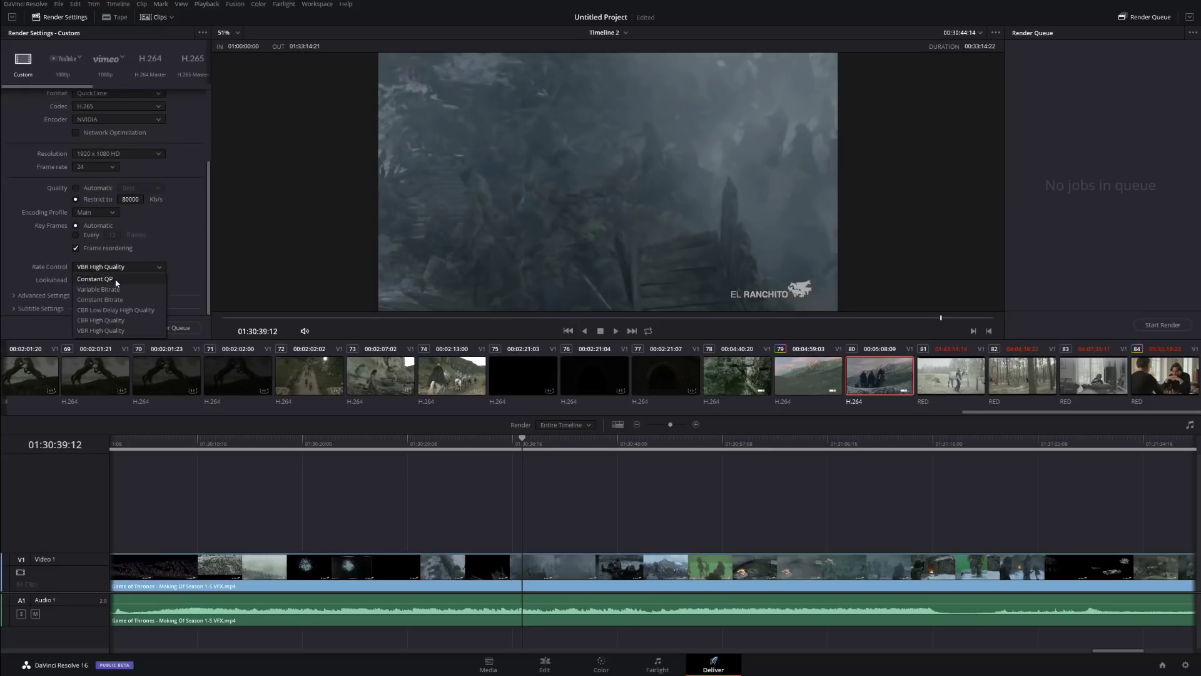
click(173, 256)
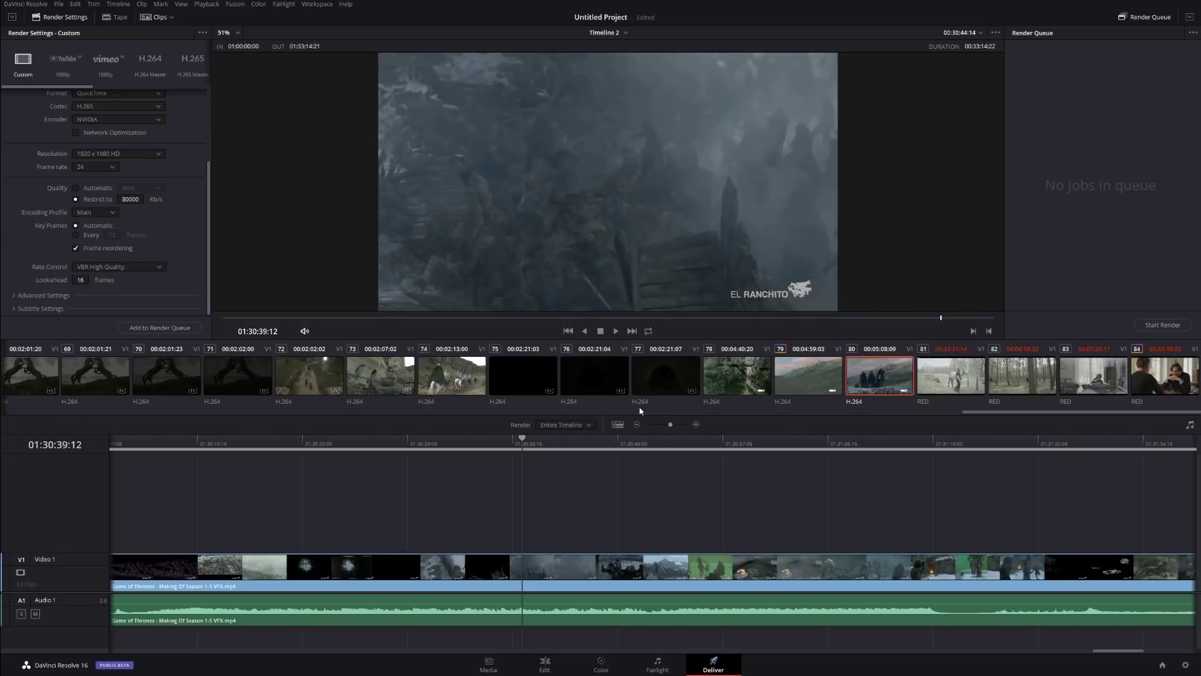
Mark the render range from the in point at clip 80 to the out point at clip 83.
right_click(878, 381)
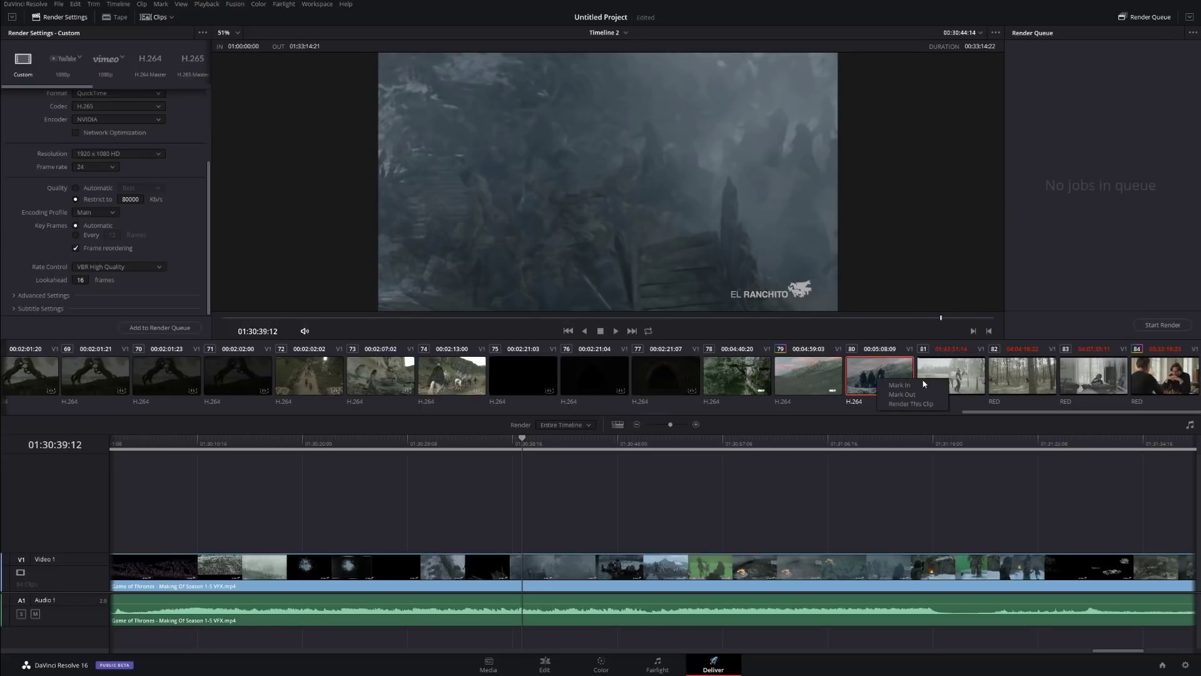
click(907, 385)
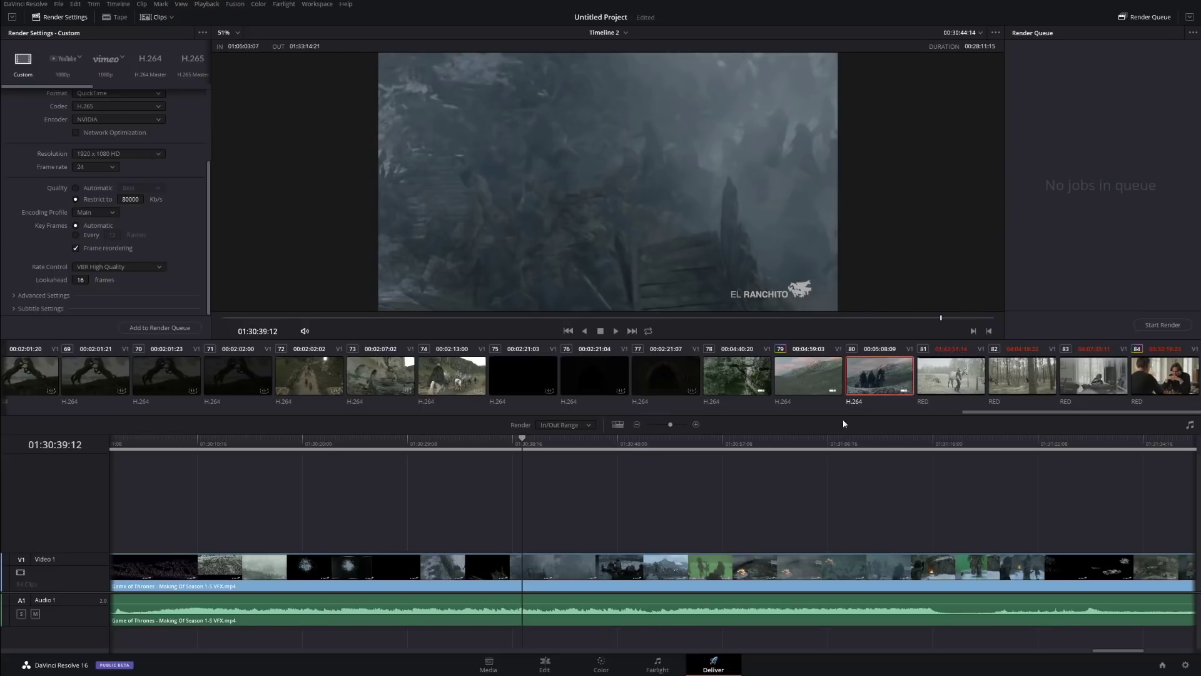
click(1083, 390)
right_click(1095, 375)
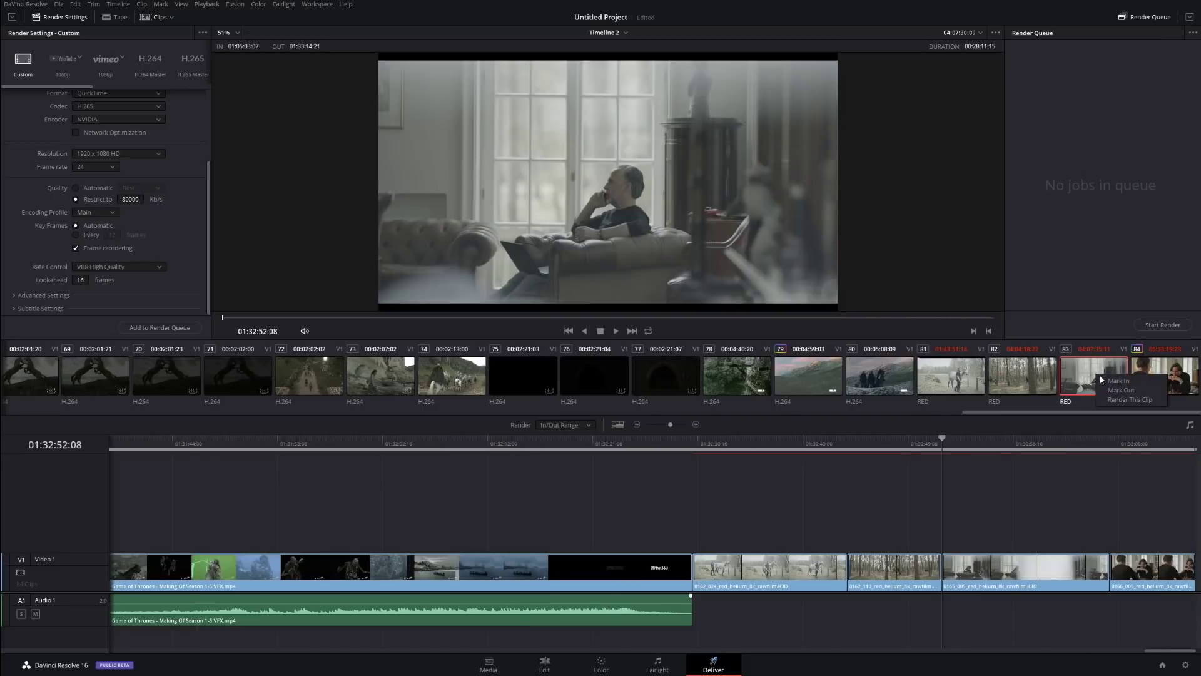
click(1119, 391)
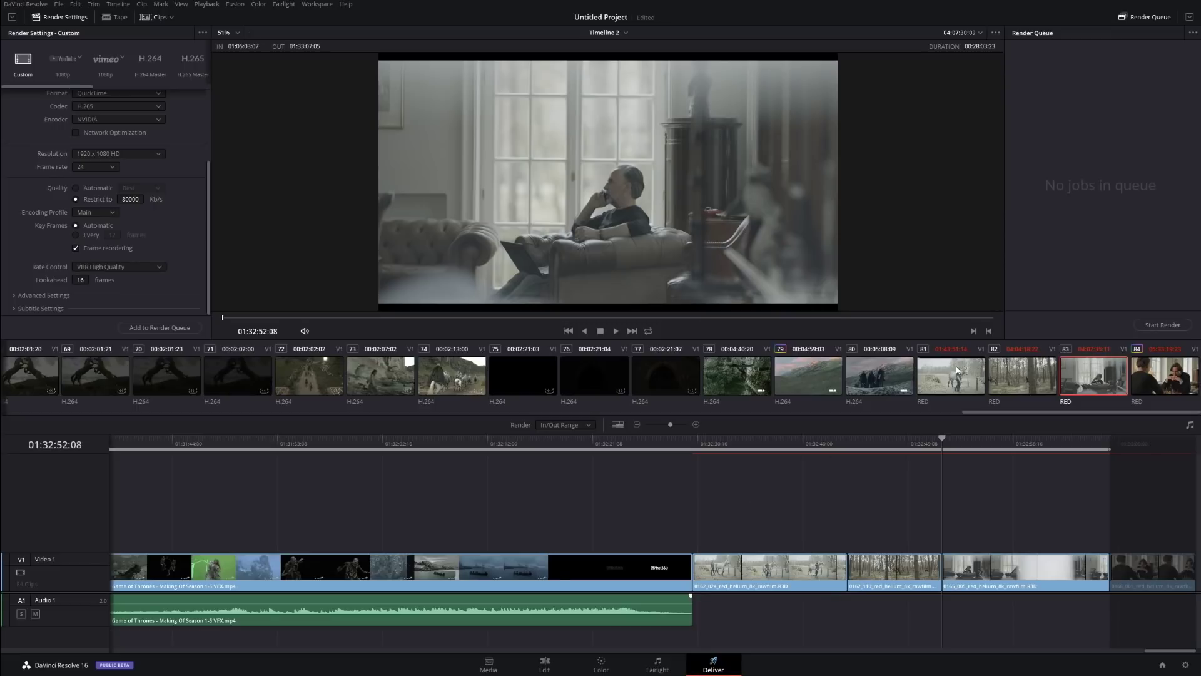
Return the playhead to the start of clip 80 and clear the timeline's in and out points.
click(873, 375)
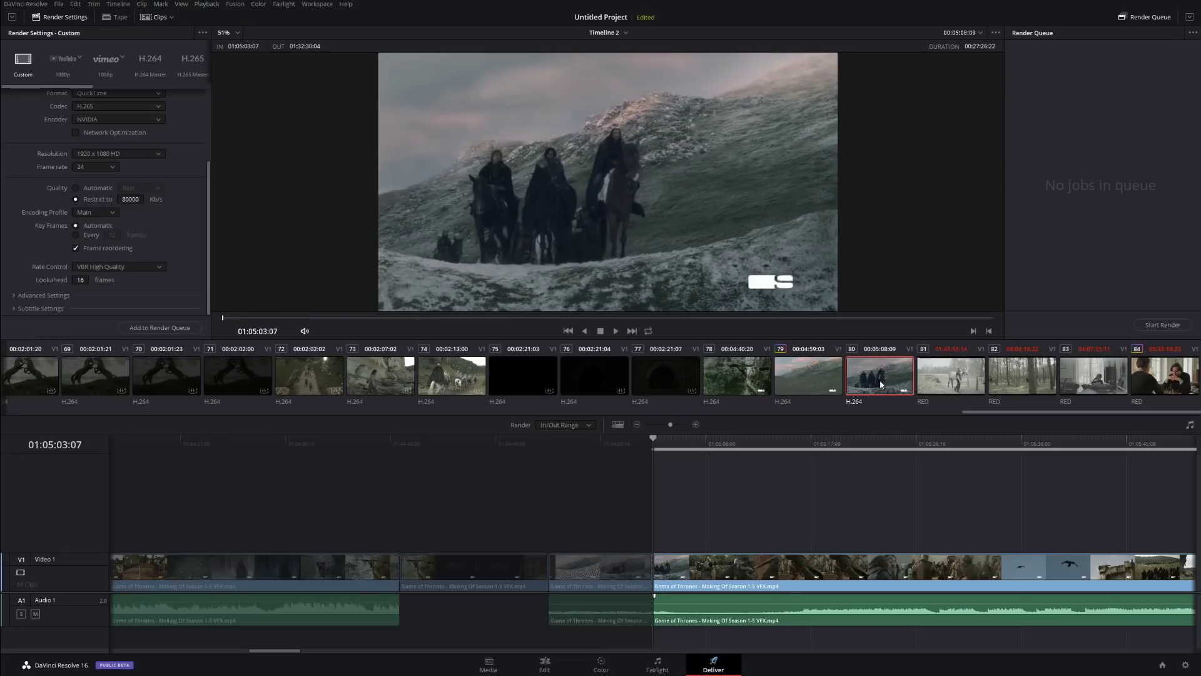
right_click(805, 477)
right_click(762, 475)
click(795, 500)
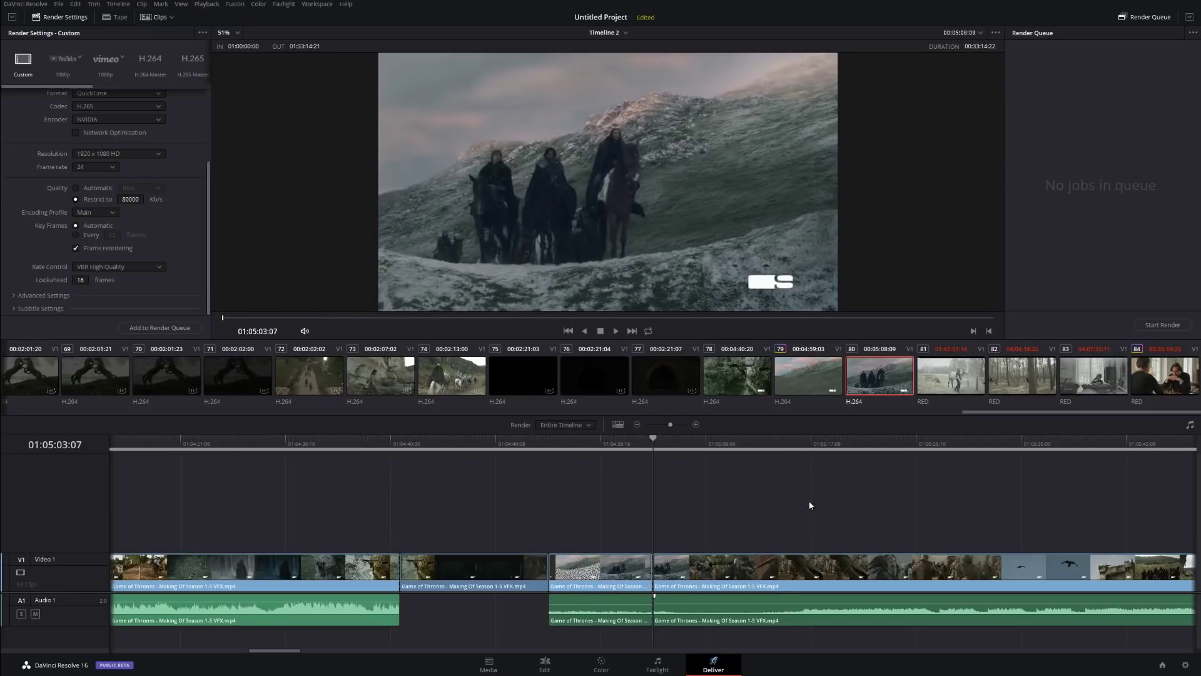